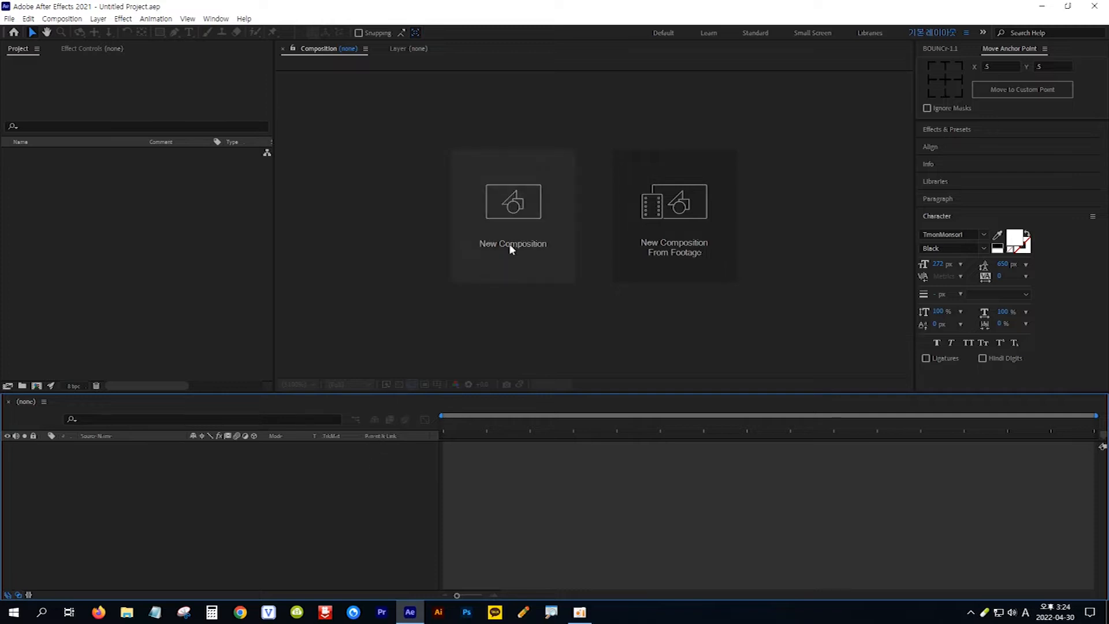
Create a 1920 x 1080 composition named 메인 at 29.97 fps with a 10-second duration.
click(522, 231)
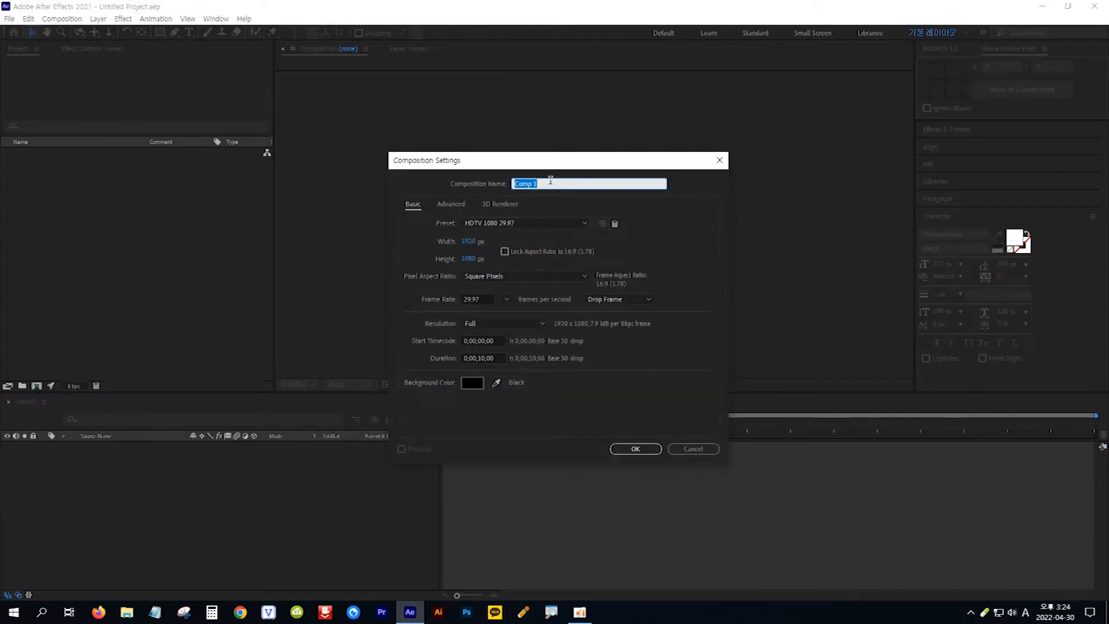
key(Hangul)
text(ㄹ)
text(인)
click(641, 450)
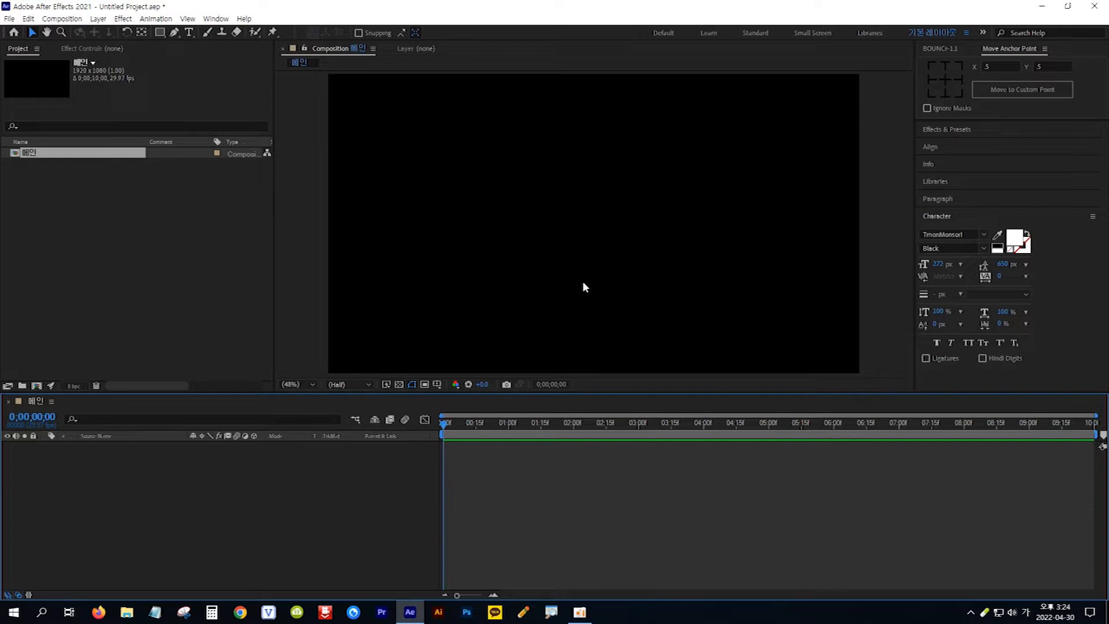
Add a white solid layer named 배경 at composition size and lock it.
click(100, 20)
mouse_move(263, 33)
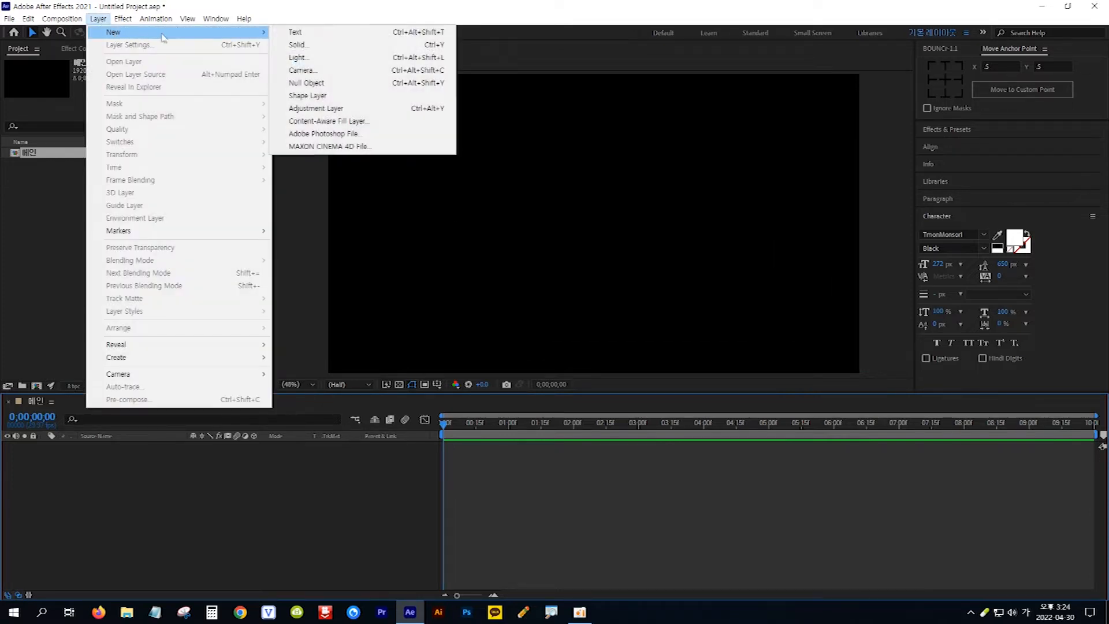
click(314, 48)
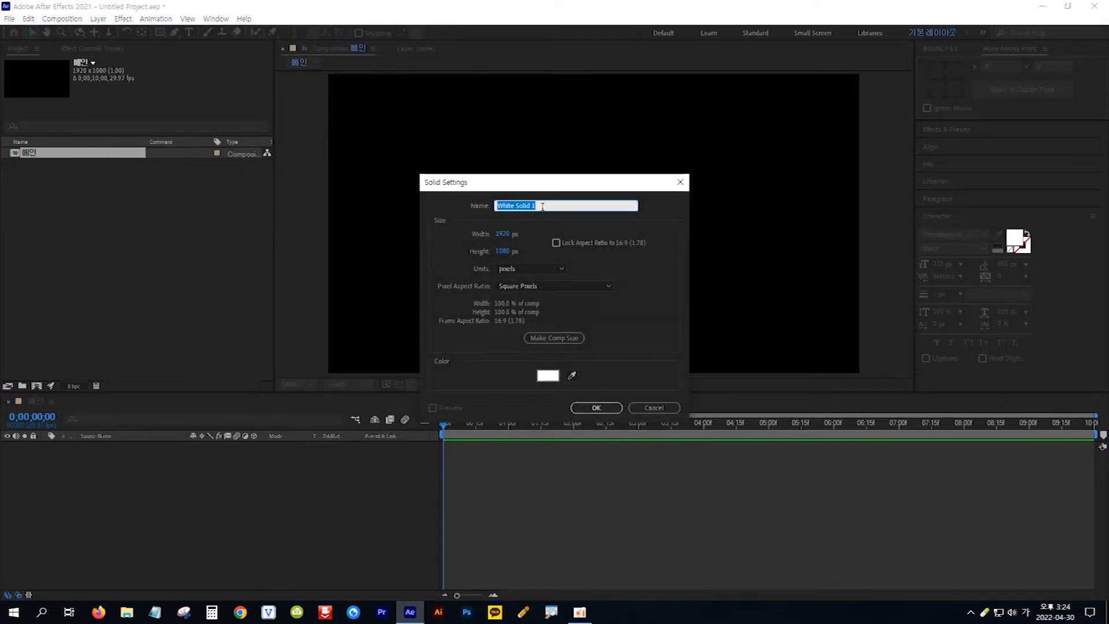
text(배경)
click(545, 376)
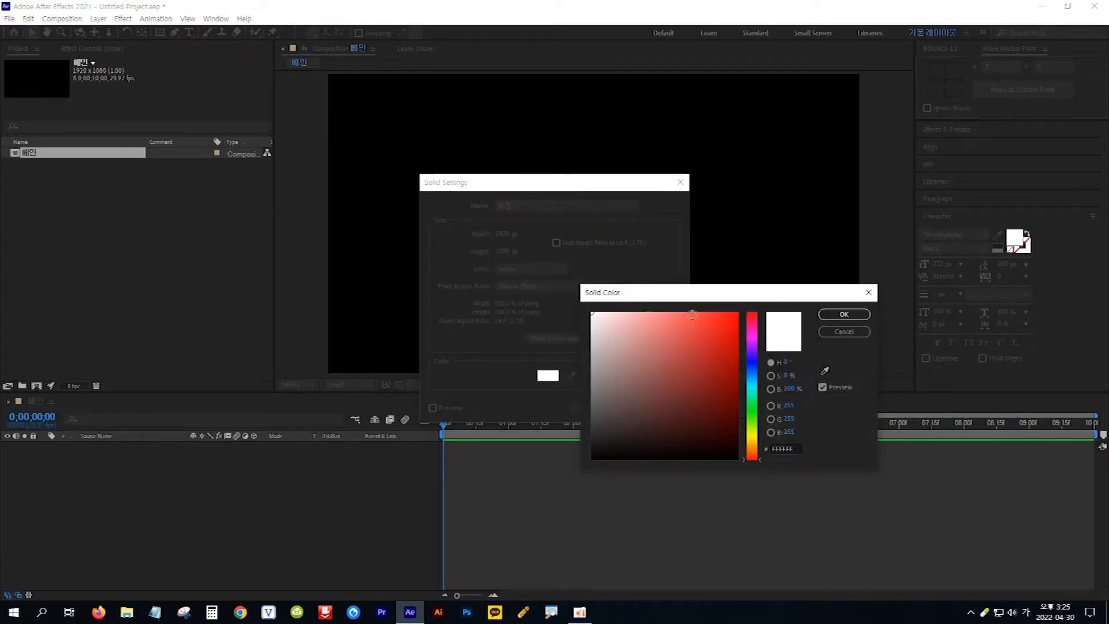
click(844, 314)
click(598, 409)
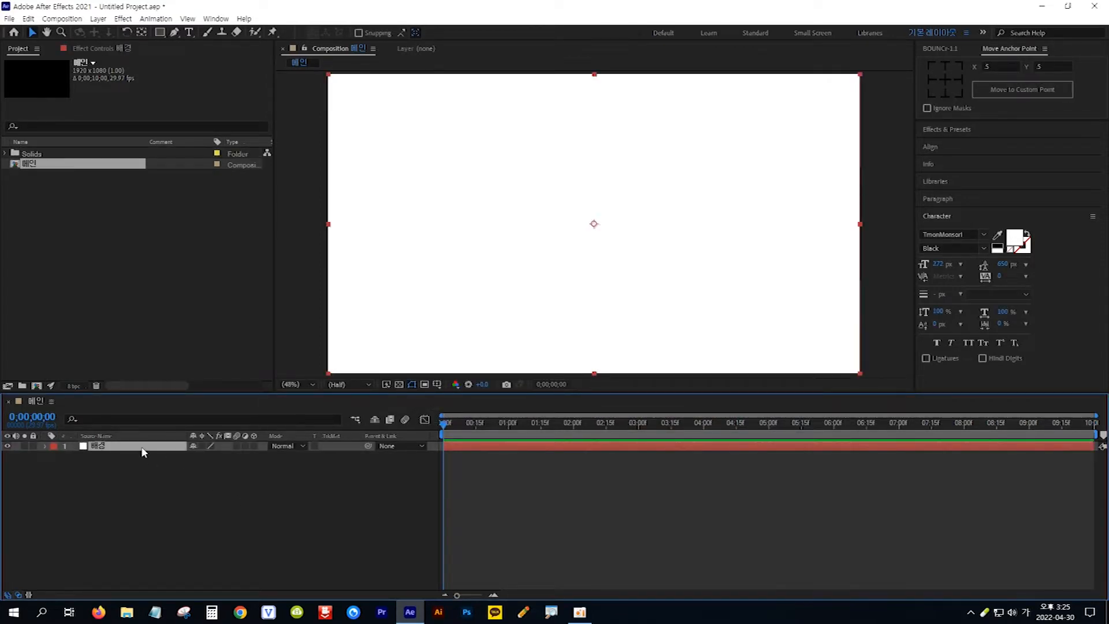
click(33, 445)
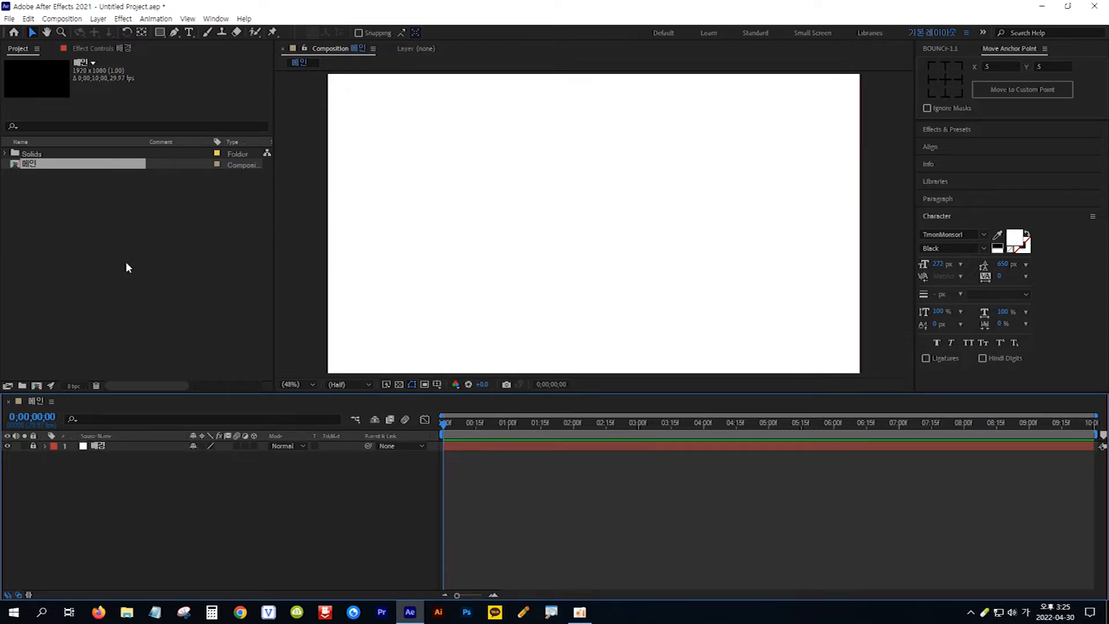
Draw an upright grey rectangle in the left part of the composition and centre its anchor point.
drag(161, 32, 206, 38)
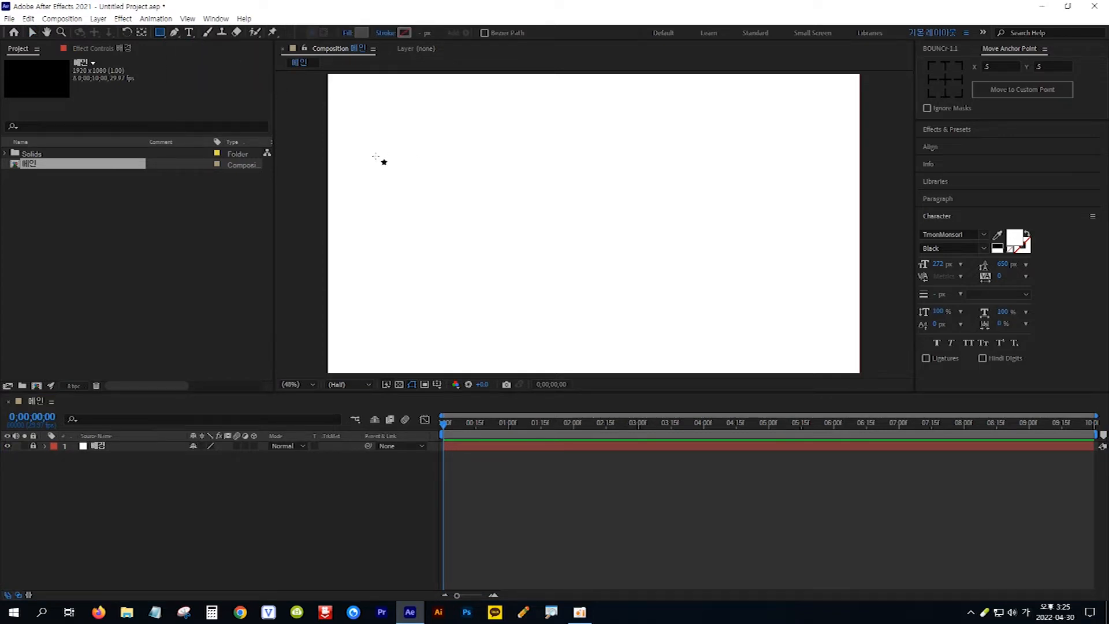
drag(378, 150, 475, 285)
key(ctrl+alt+Home)
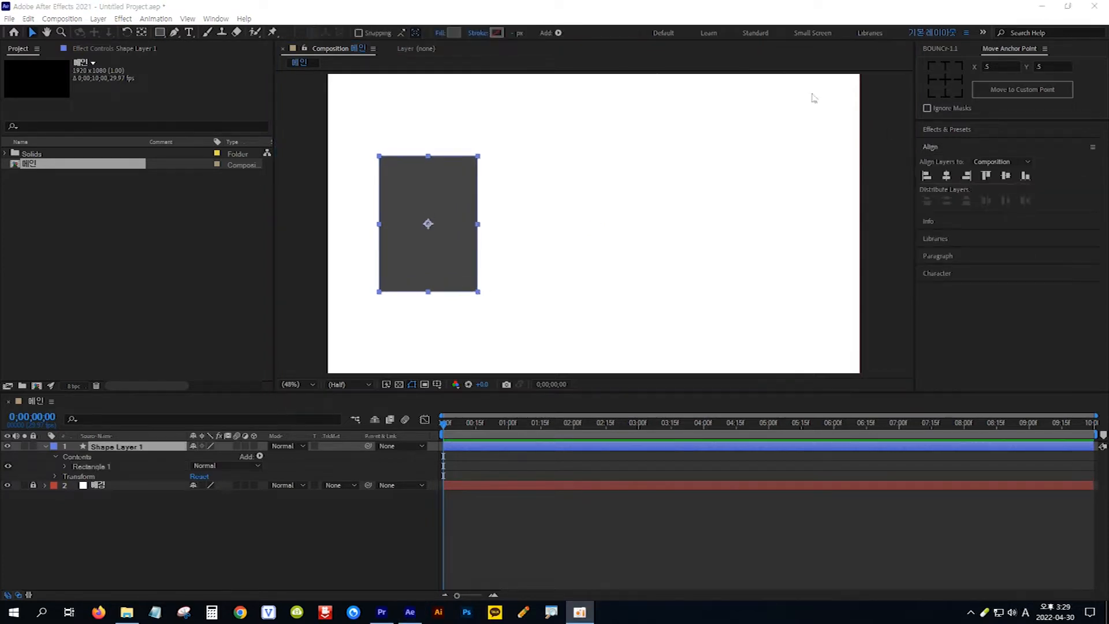
Set the rectangle's fill to a slightly darker grey and its stroke to none.
click(452, 32)
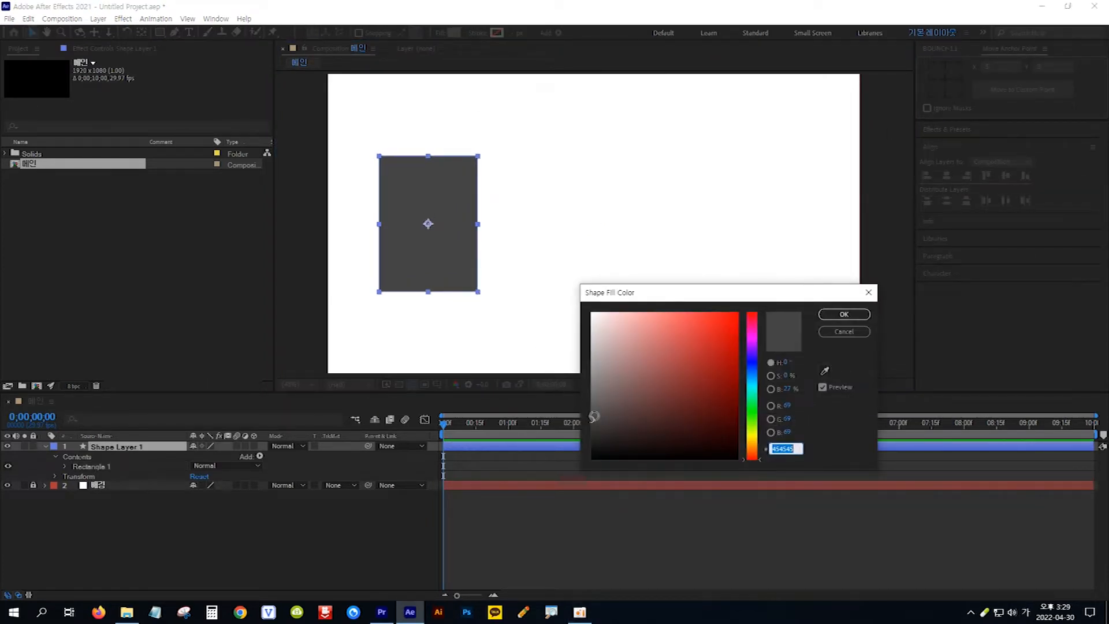
click(592, 425)
click(837, 318)
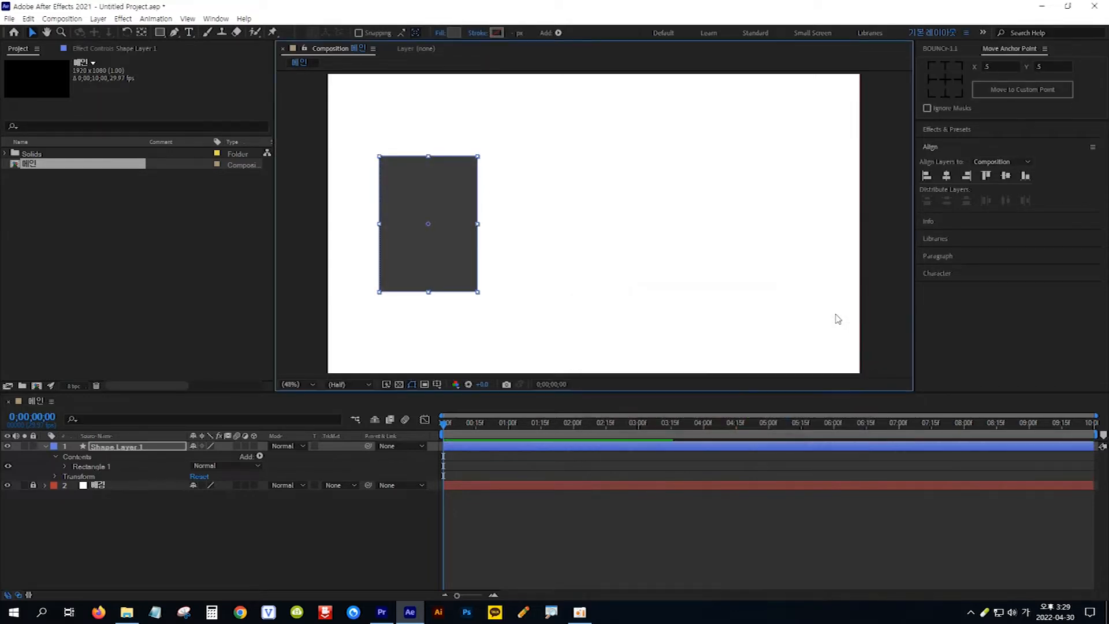
click(478, 32)
click(544, 340)
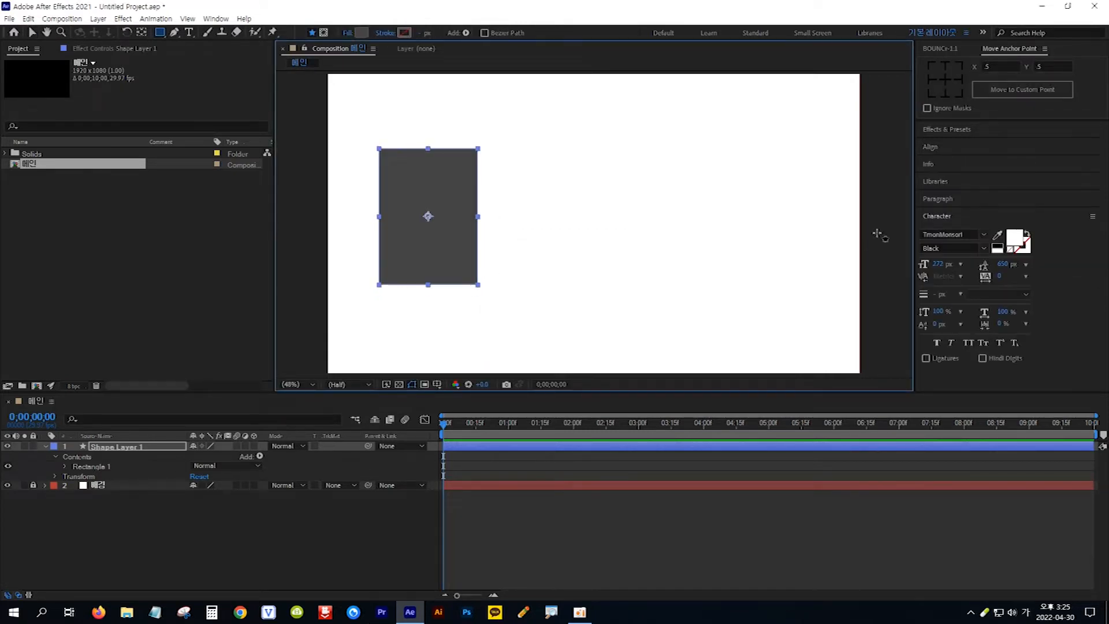
Align the rectangle vertically to the composition's centre and centre its anchor point on the shape.
click(965, 148)
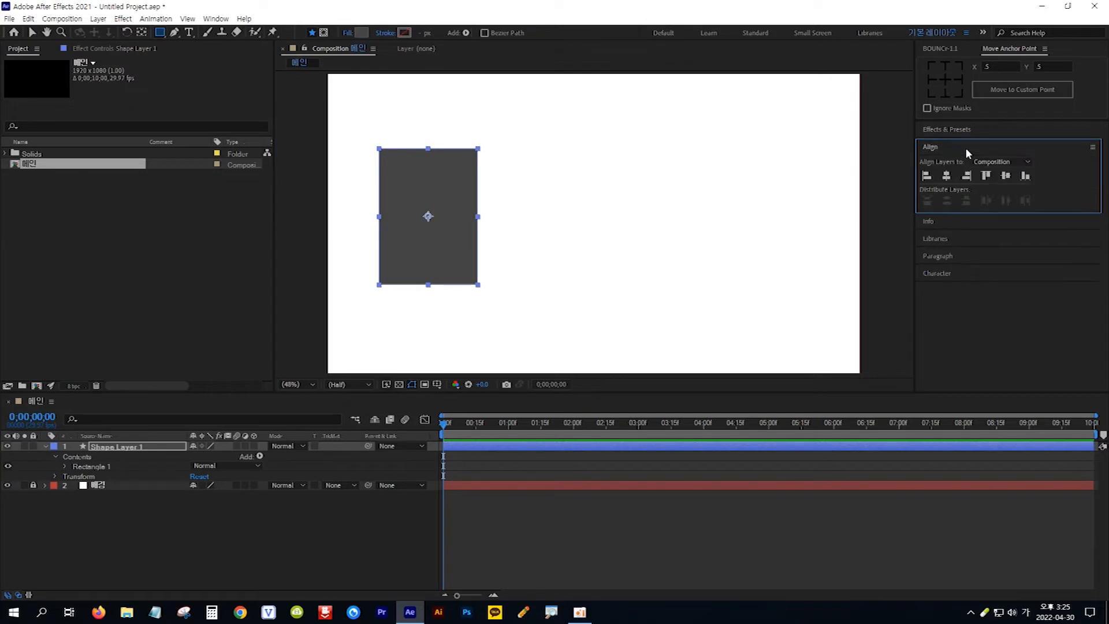
click(1005, 175)
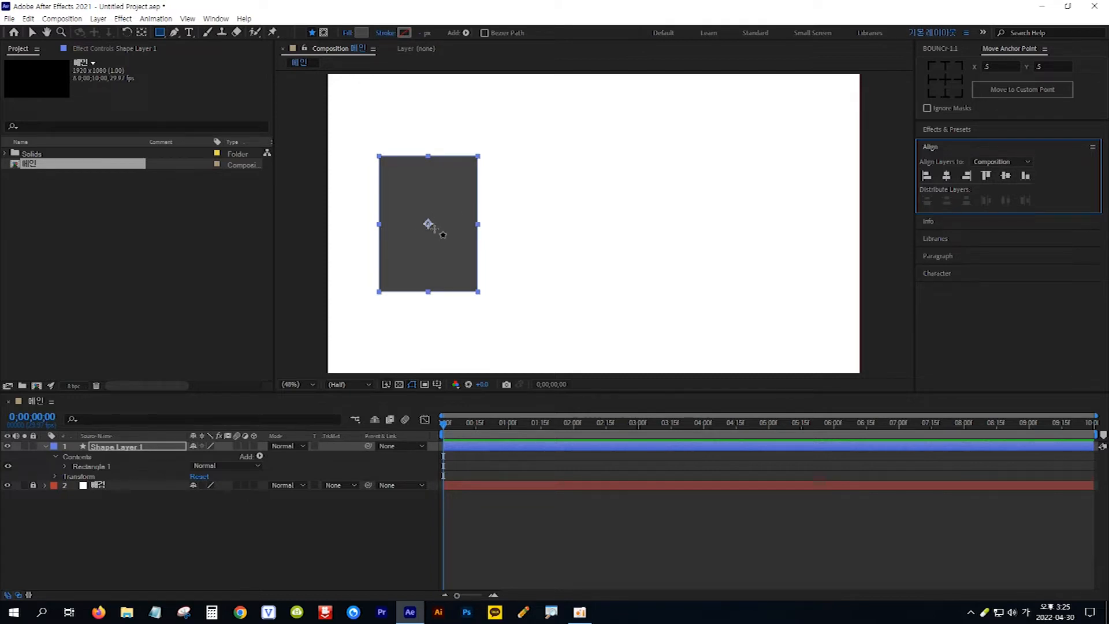
key(ctrl+alt+Home)
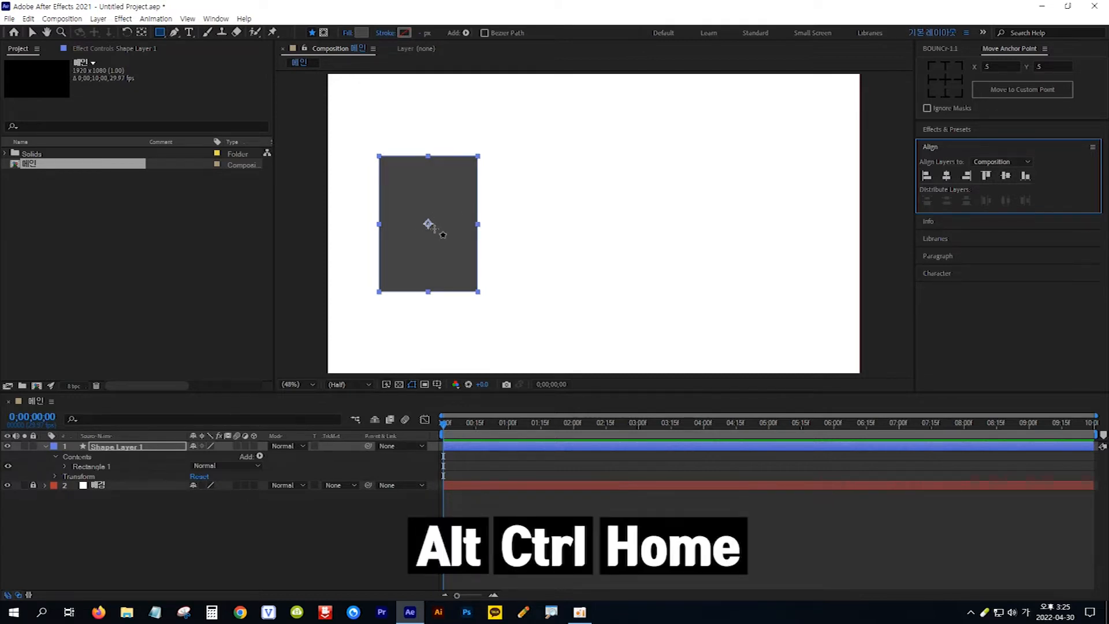
click(434, 230)
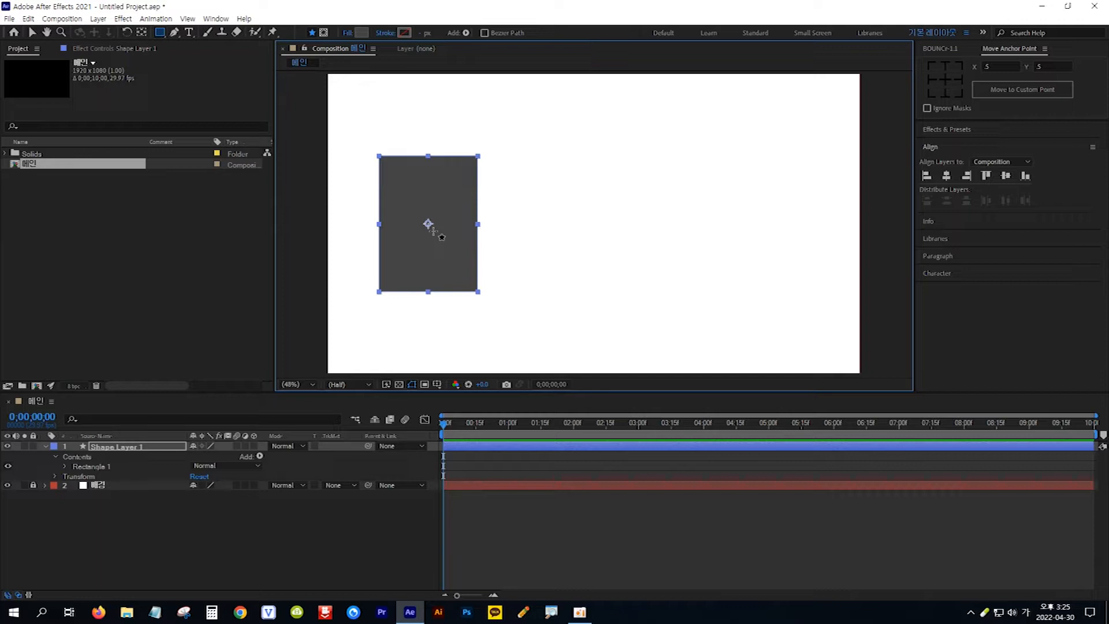
Add a text layer reading 일 beside the rectangle.
click(190, 33)
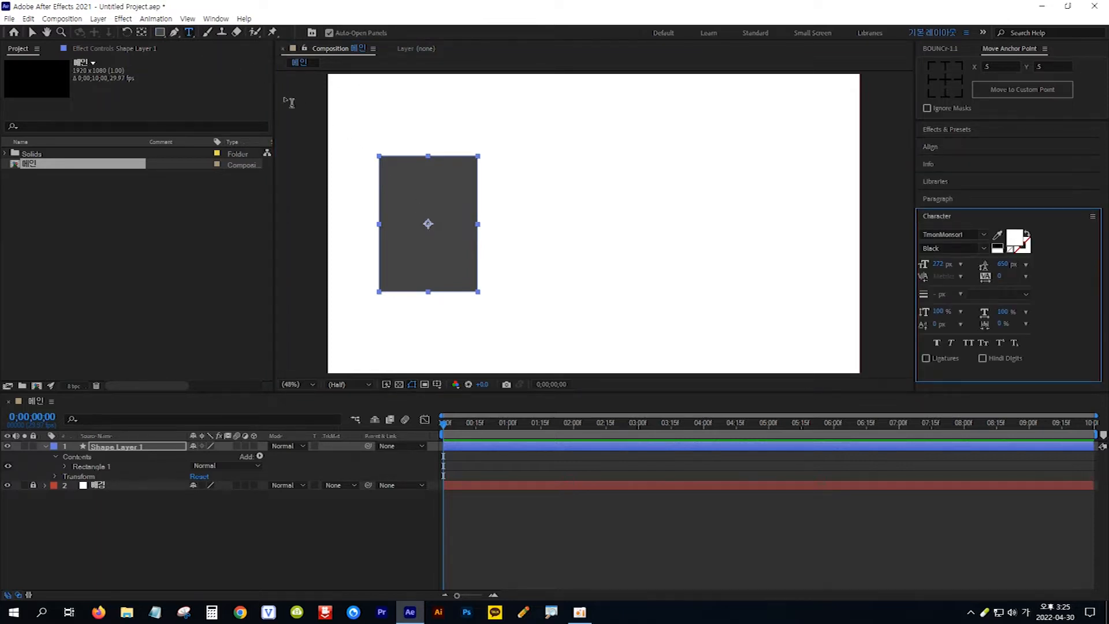
click(518, 231)
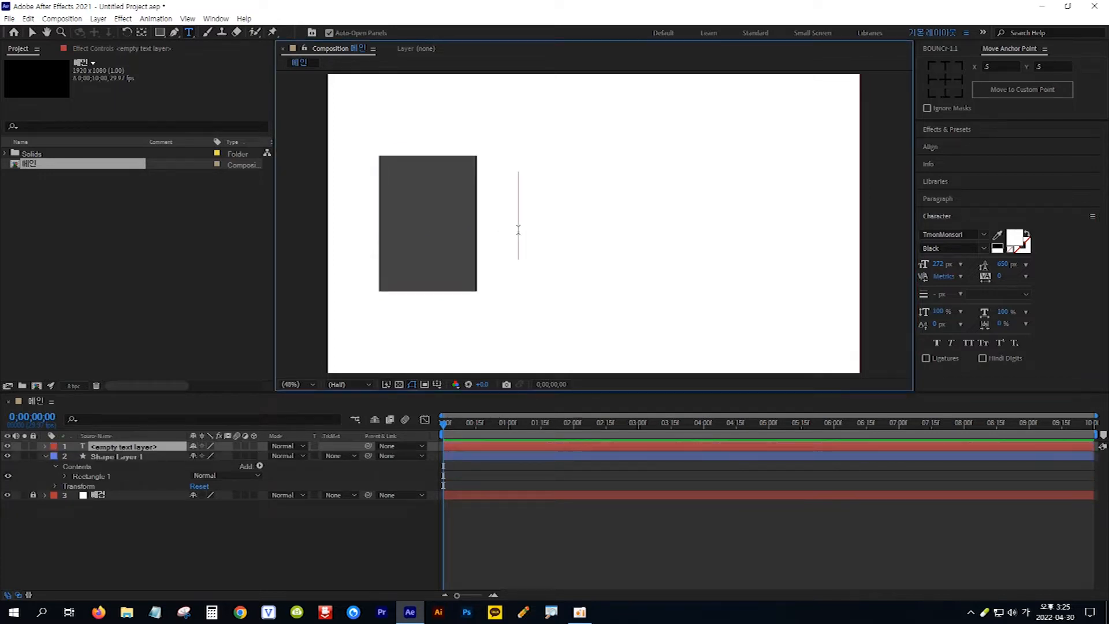
text(입)
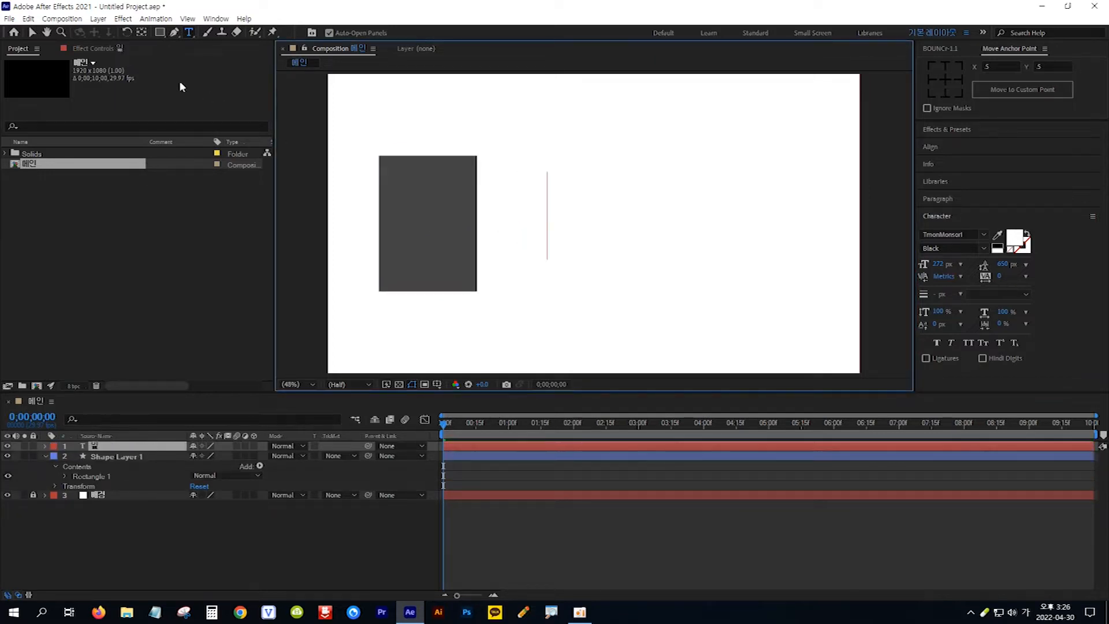
click(32, 33)
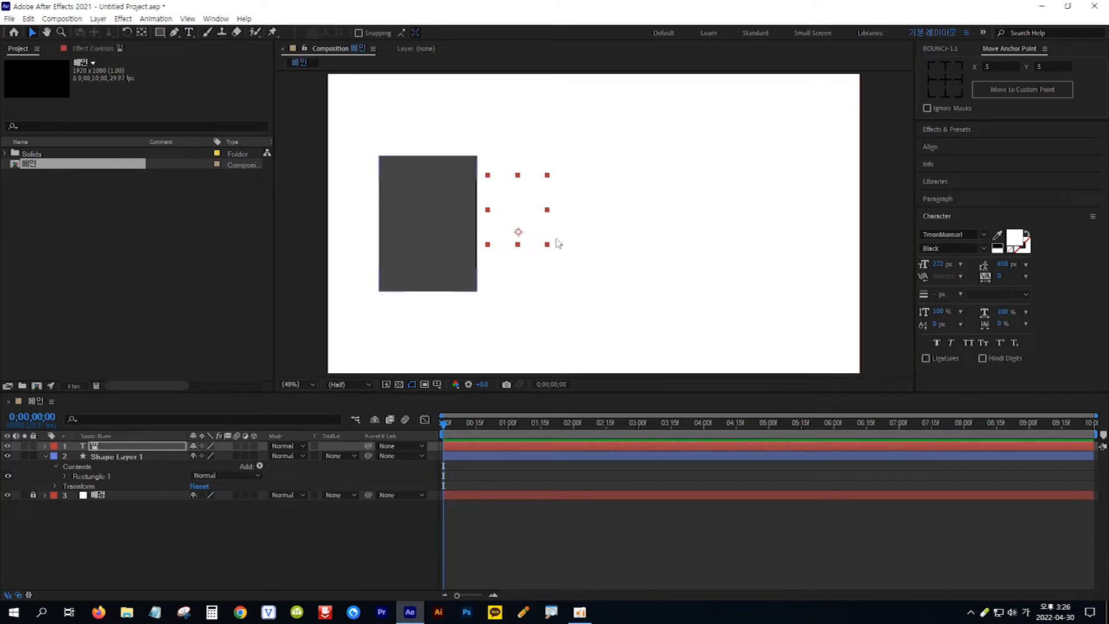
Set the 일 text's colour to white (FFFFFF) and its font size to 270 px.
click(984, 234)
click(931, 263)
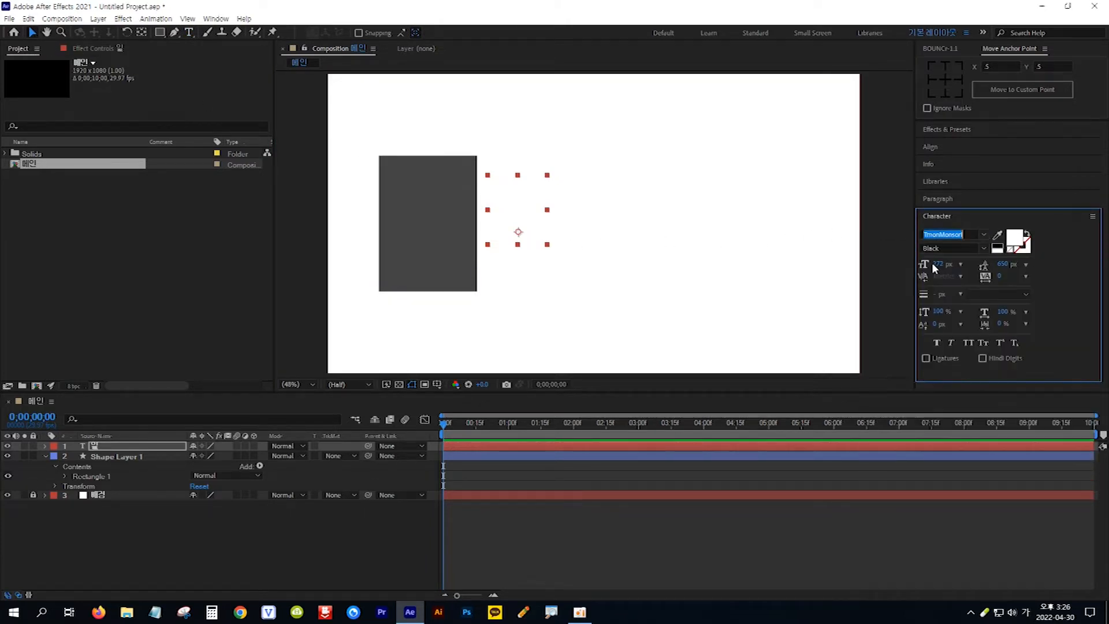
click(1013, 237)
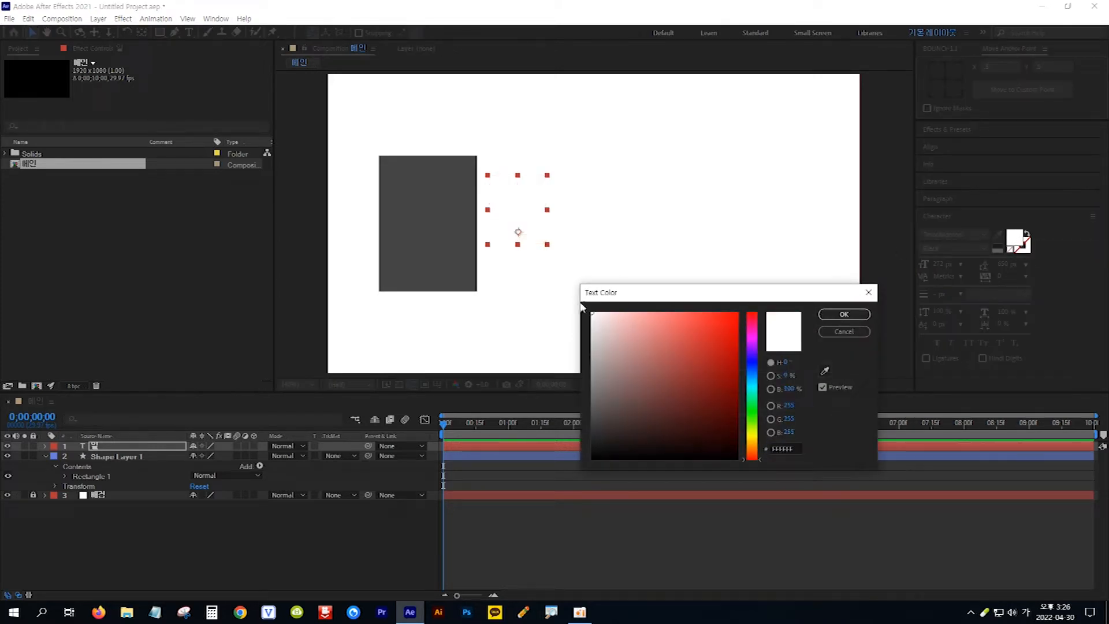
click(843, 315)
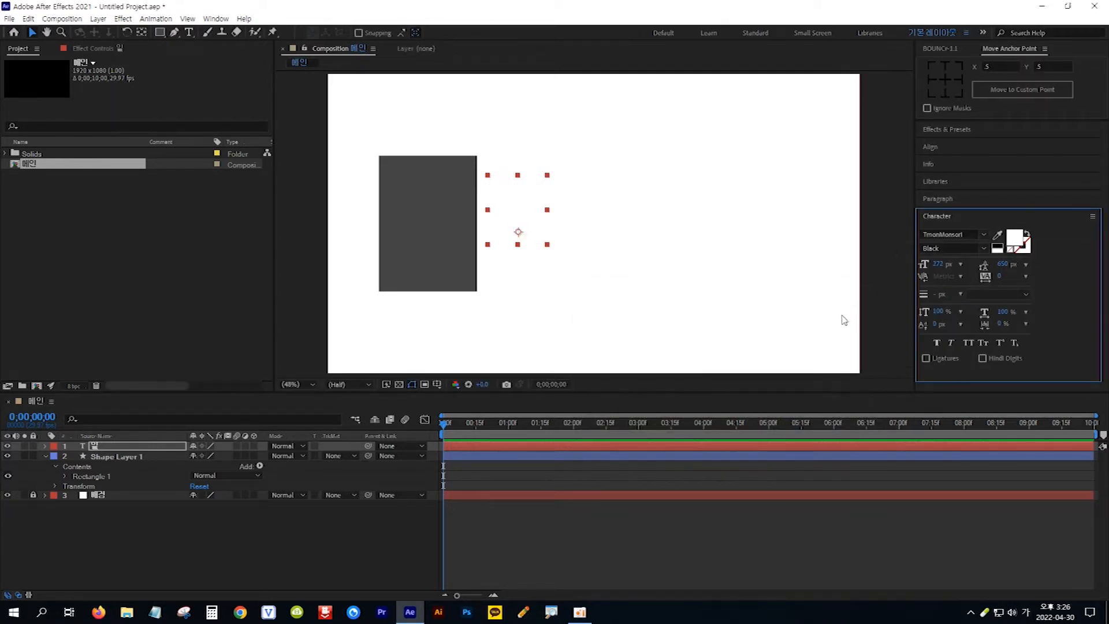
click(939, 263)
text(270)
key(Return)
Place the 일 text over the grey rectangle, align it vertically to the composition, and centre its anchor point.
drag(522, 210, 431, 221)
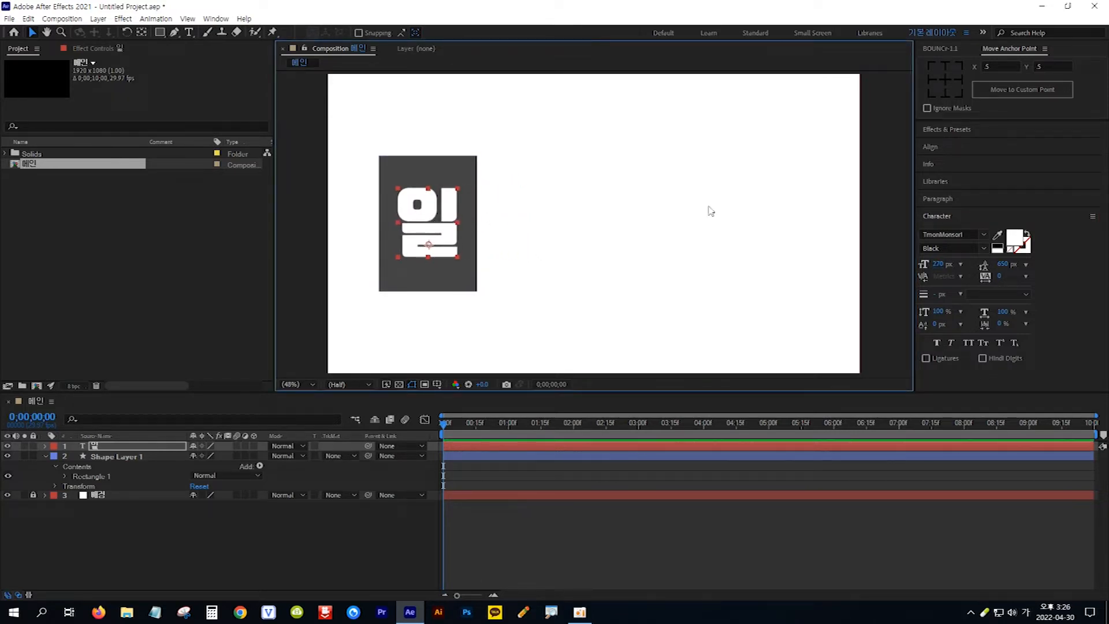
click(939, 149)
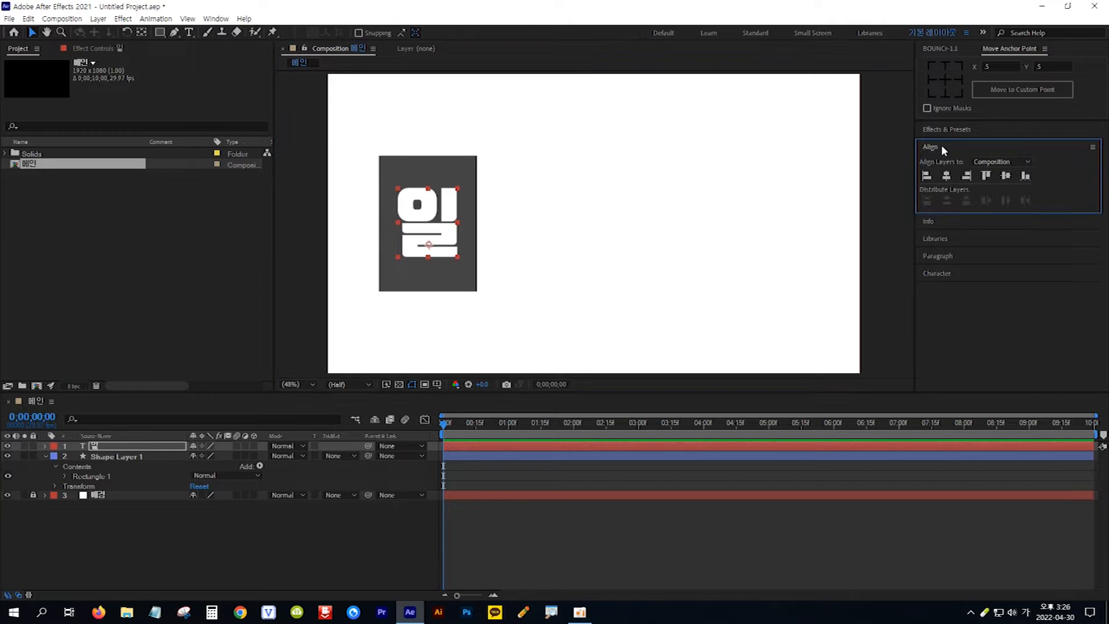
click(1005, 176)
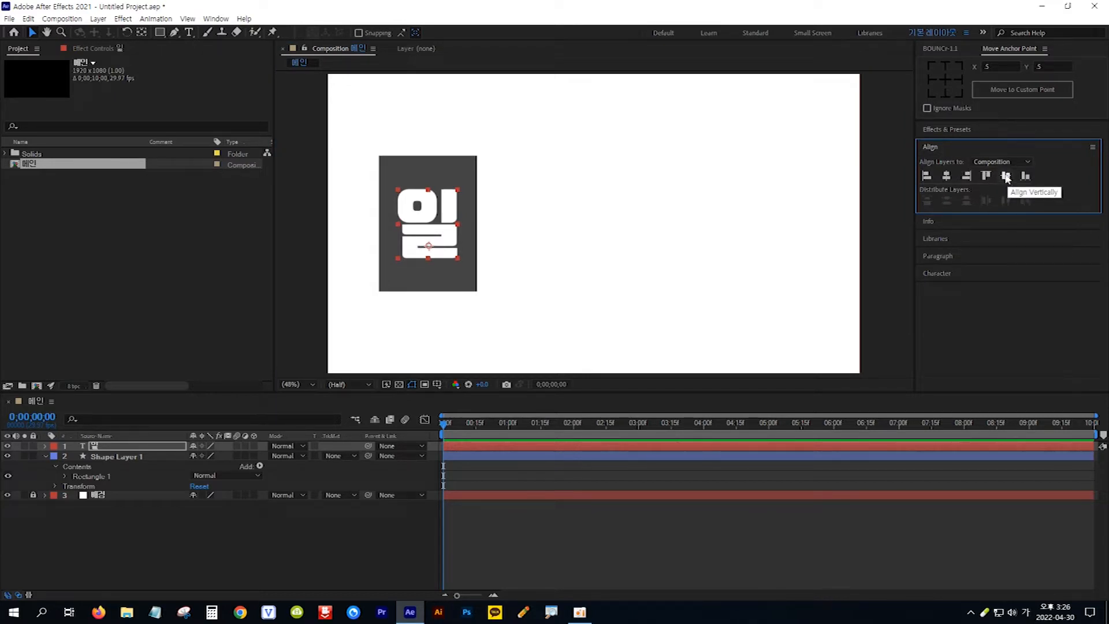
key(ctrl+alt+Home)
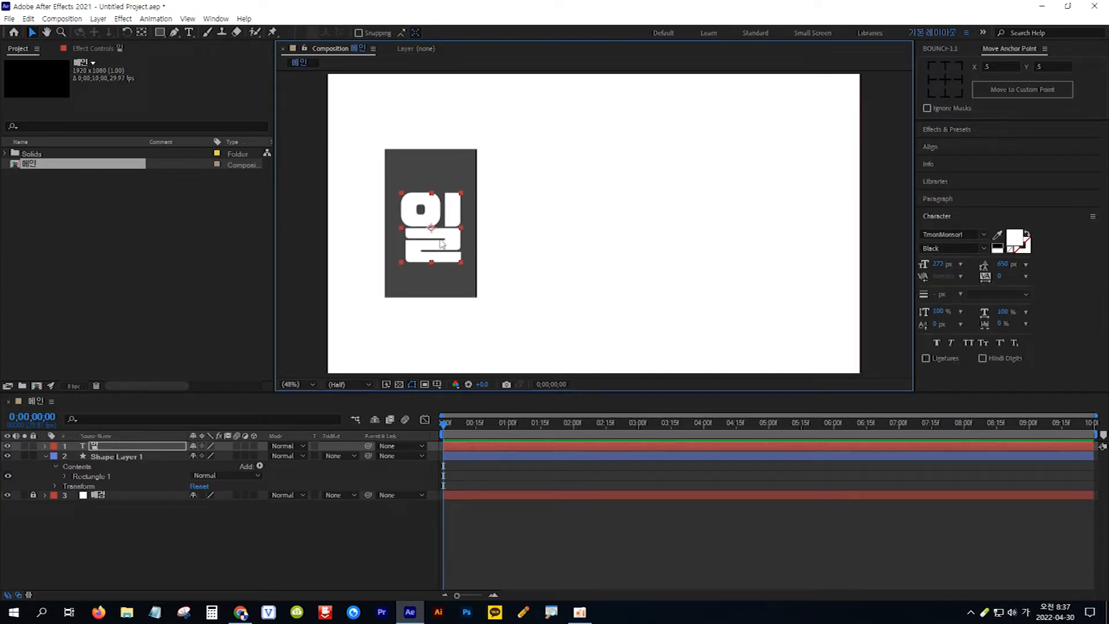
Shorten the grey rectangle evenly around the text, and align both the 일 text and the rectangle vertically to the composition.
click(130, 457)
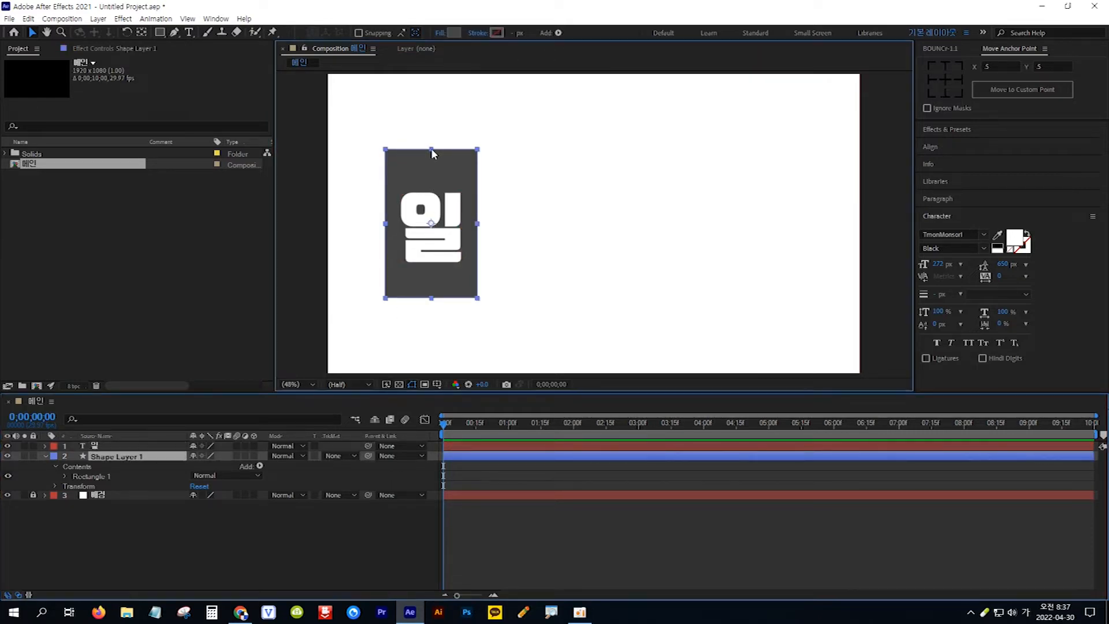
drag(432, 149, 432, 166)
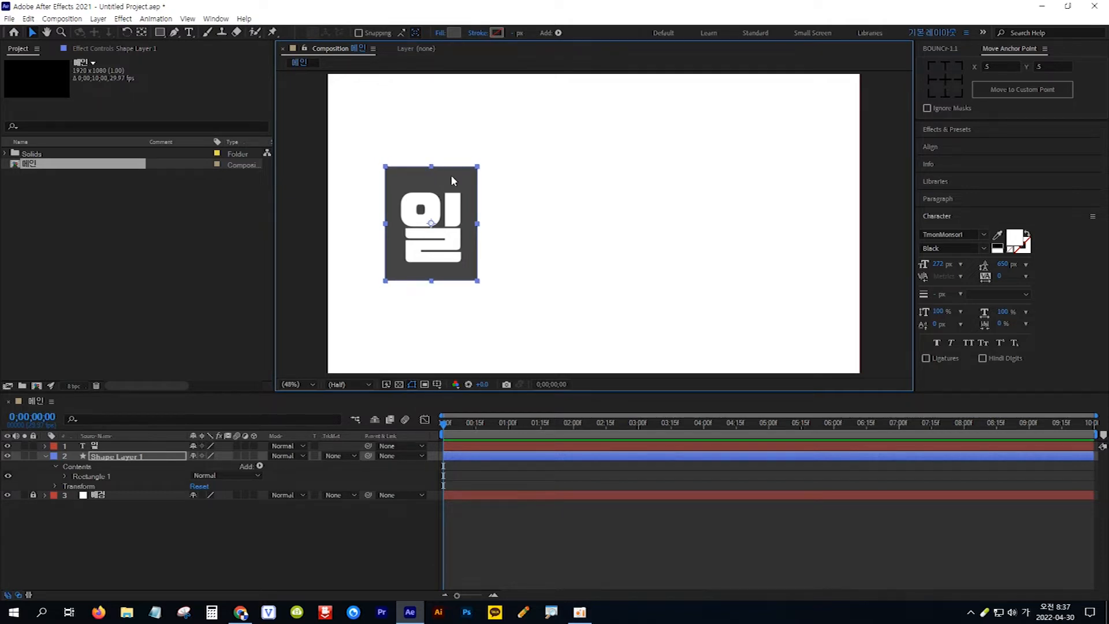
click(149, 447)
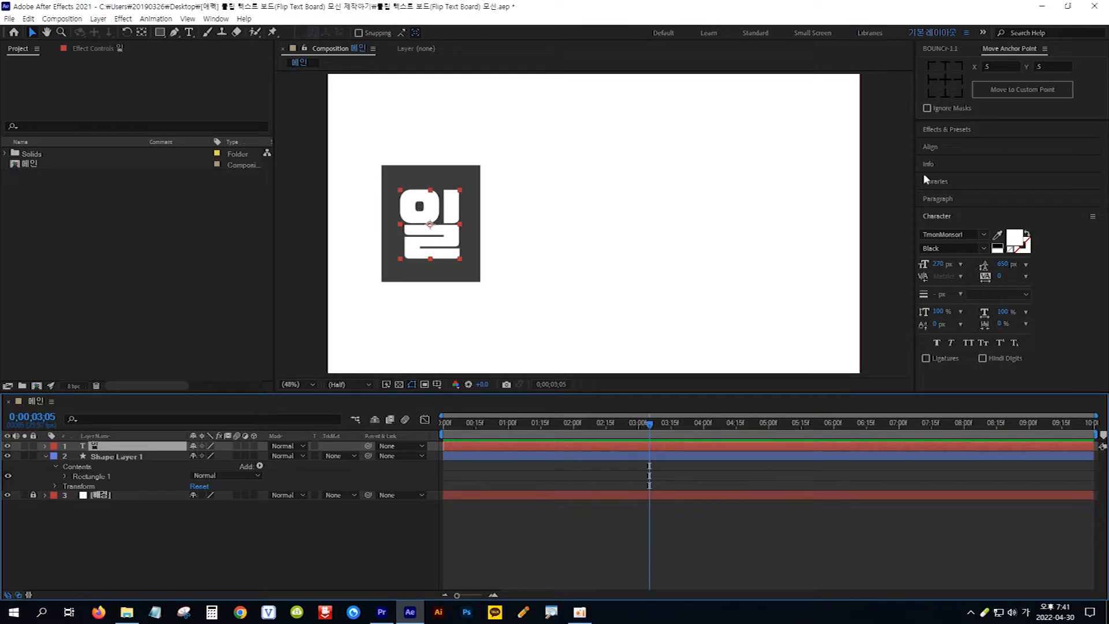
click(945, 147)
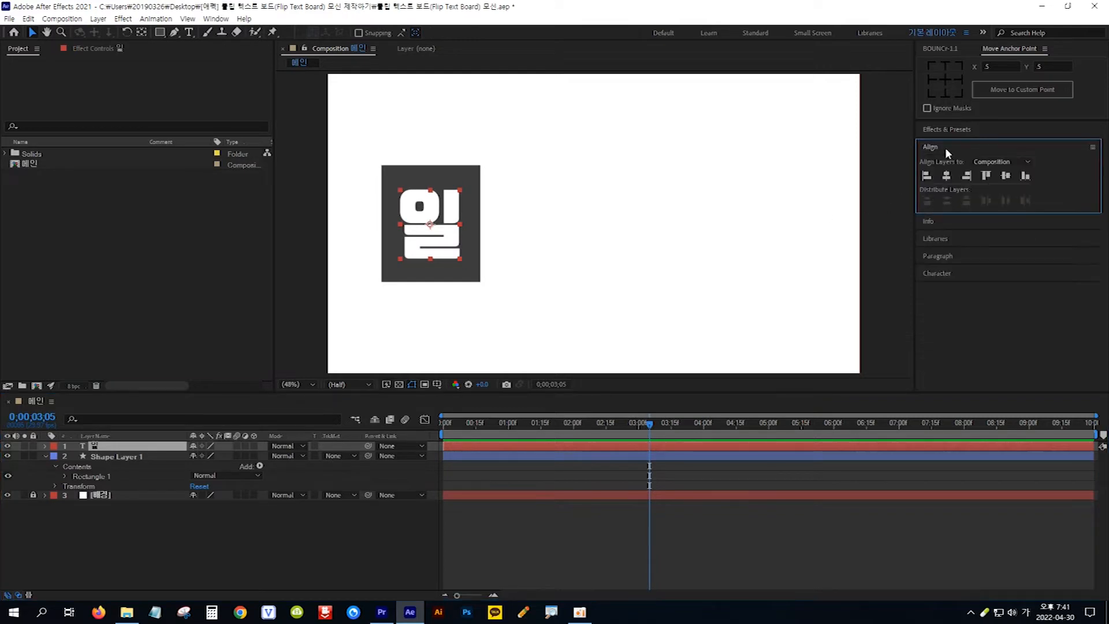
click(1008, 176)
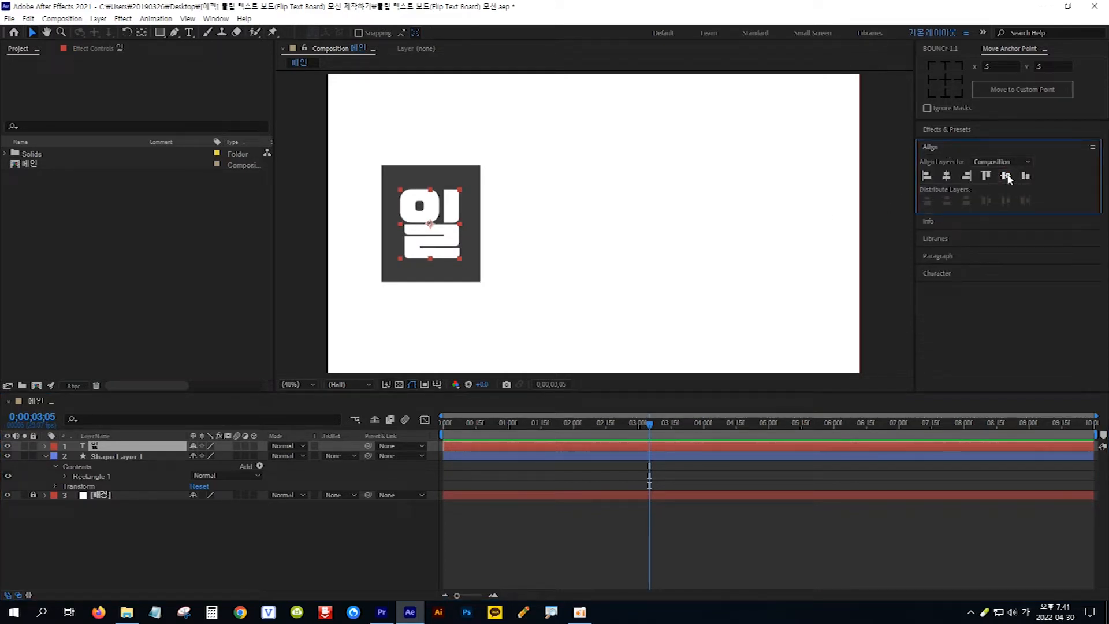
click(138, 457)
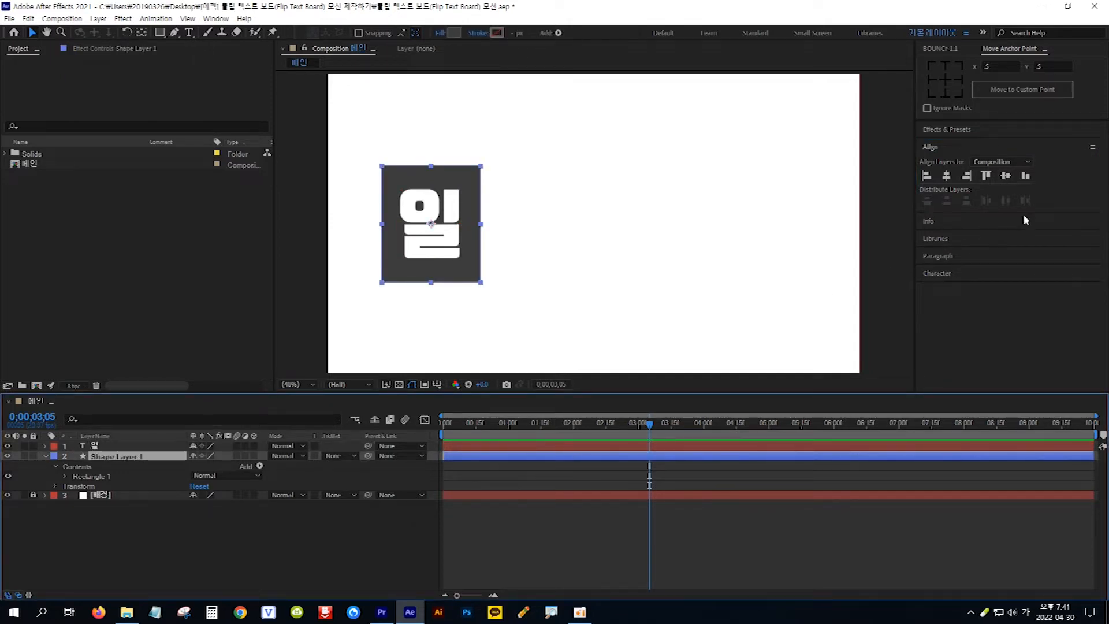
click(1007, 176)
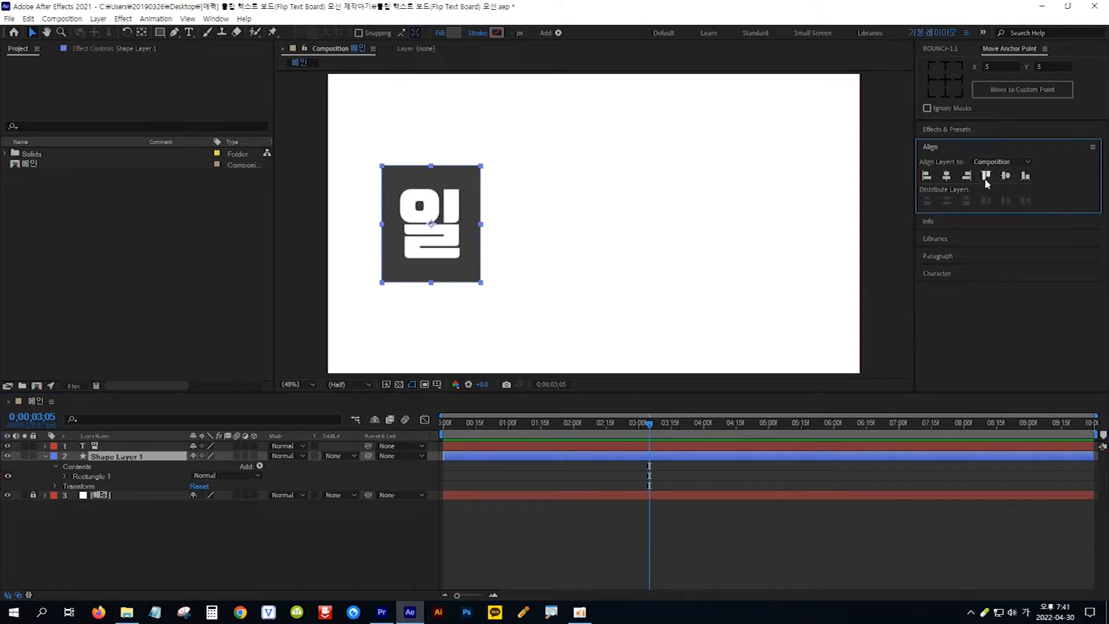
click(116, 448)
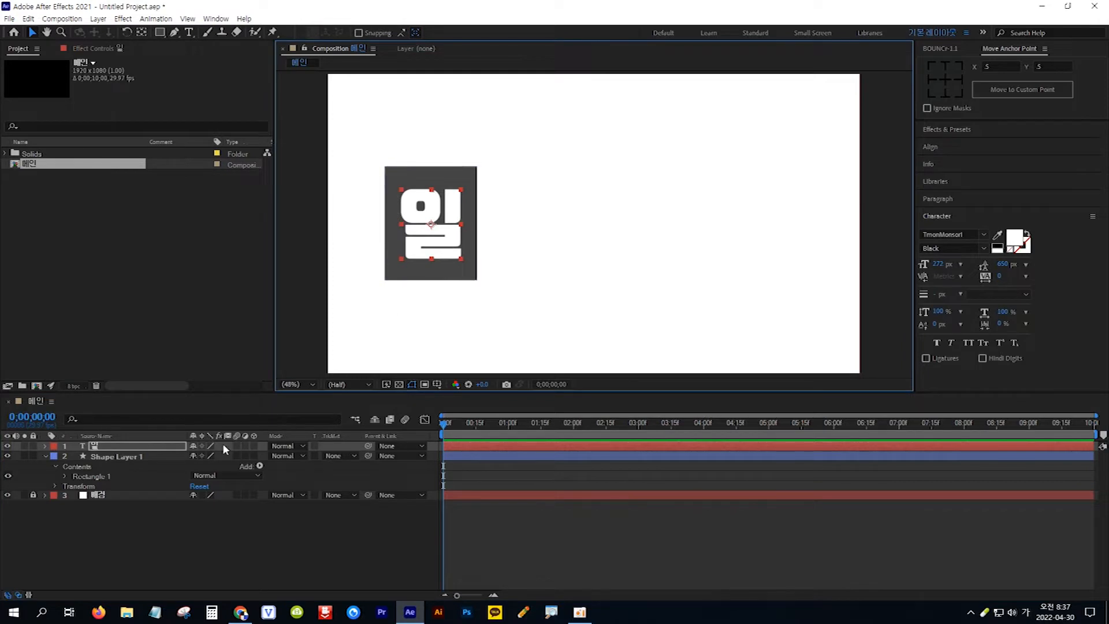
Rename the grey rectangle's shape layer as 도형.
click(134, 457)
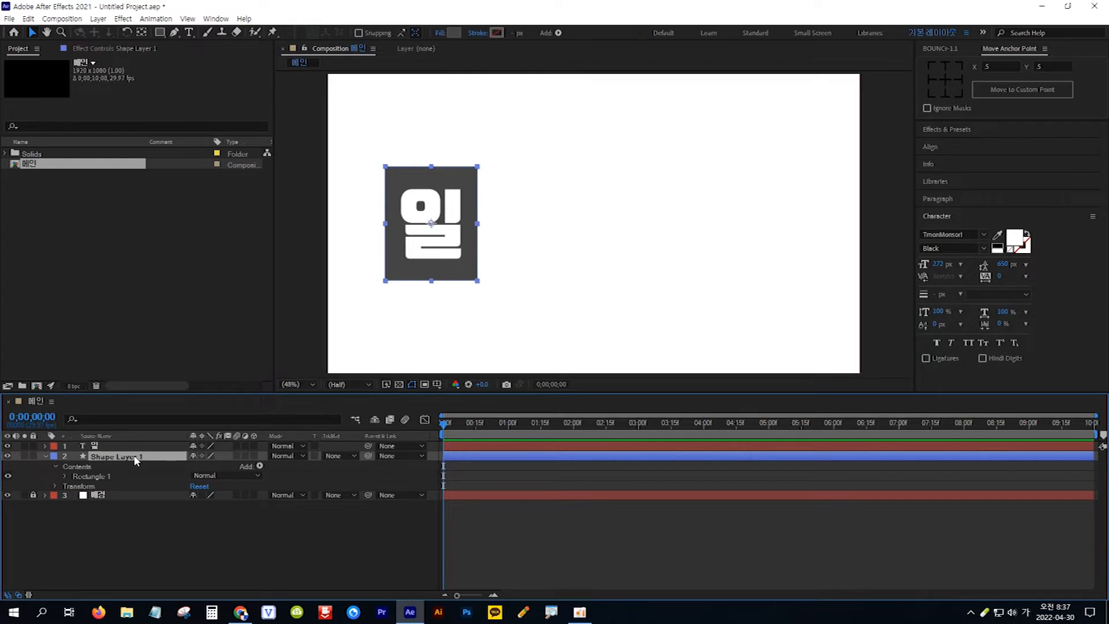
key(Return)
key(Hangul)
key(Hangul)
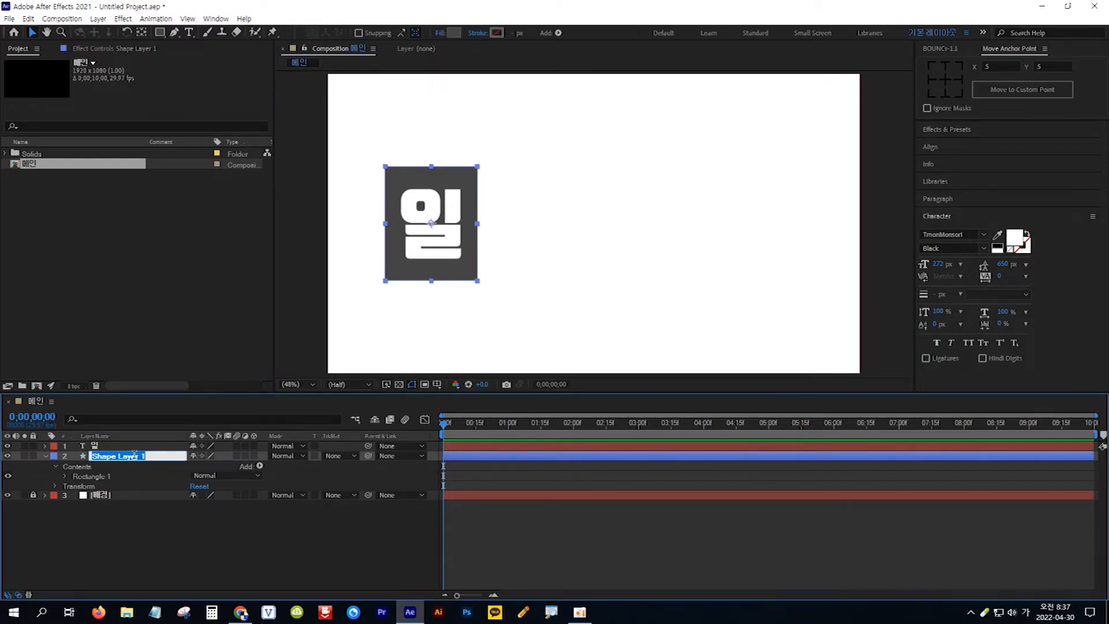
text(도형)
key(Return)
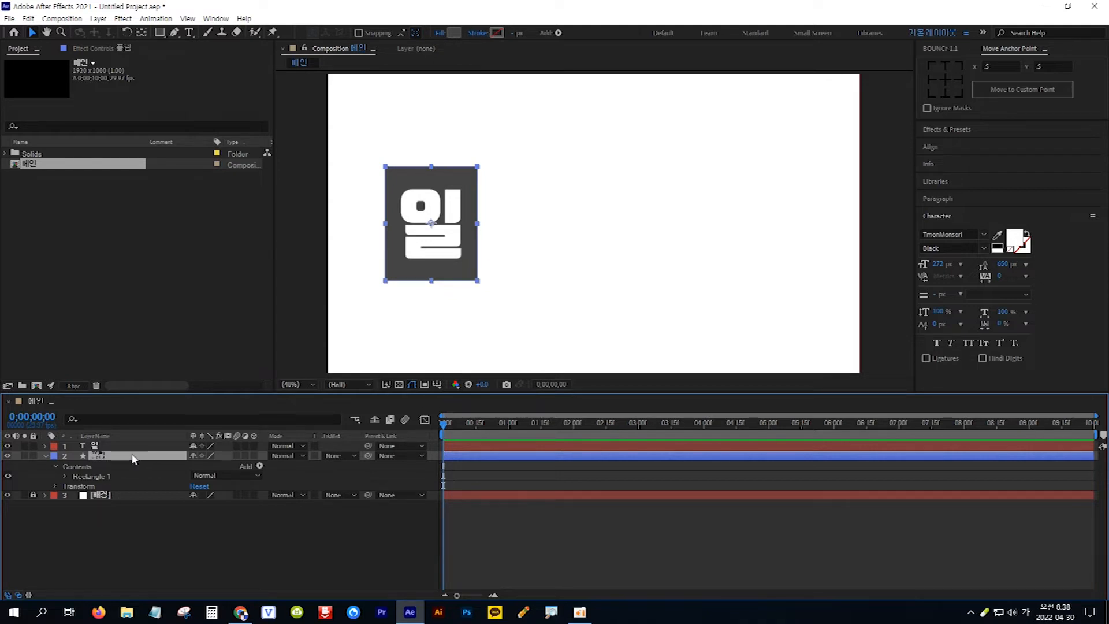
Duplicate the 도형 layer and pre-compose the copy together with the 일 text as a composition named 위쪽 1.
key(ctrl+d)
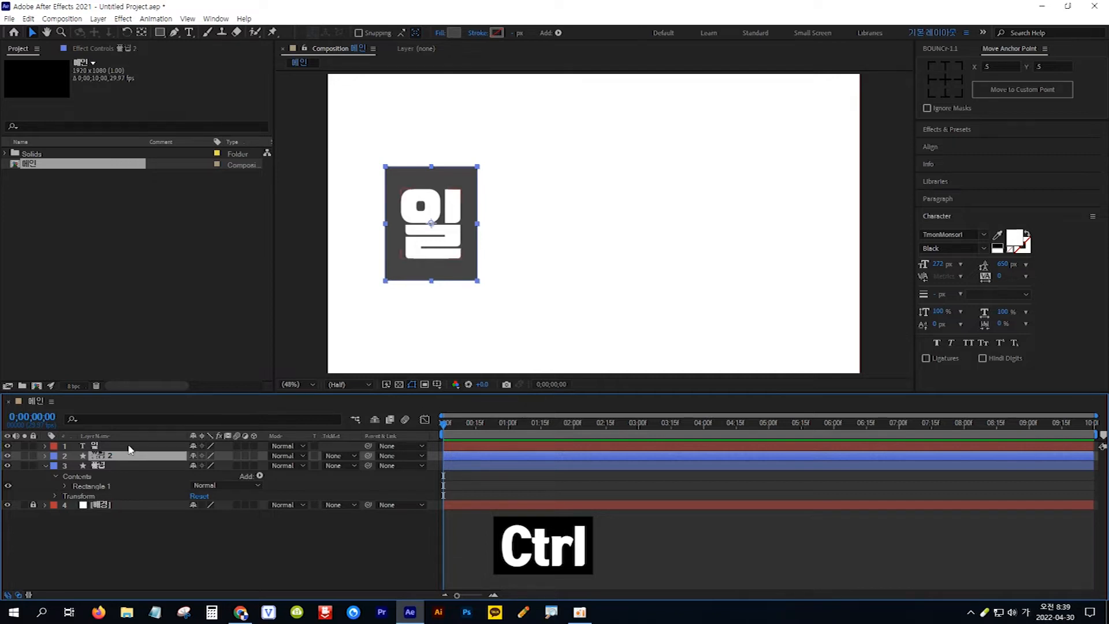
ctrl+click(130, 448)
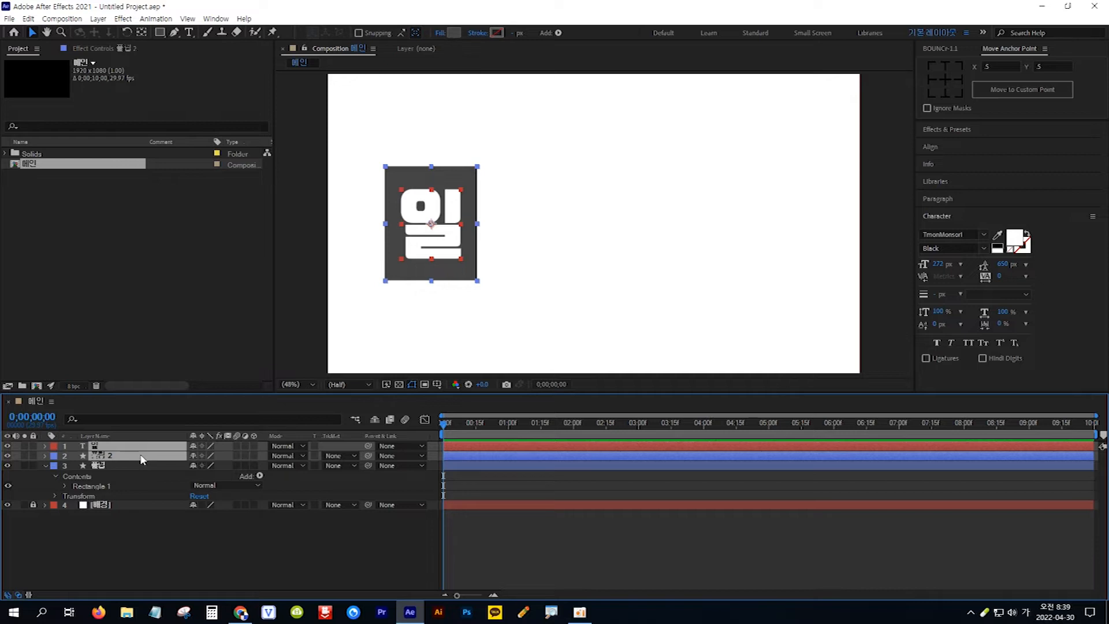
right_click(141, 459)
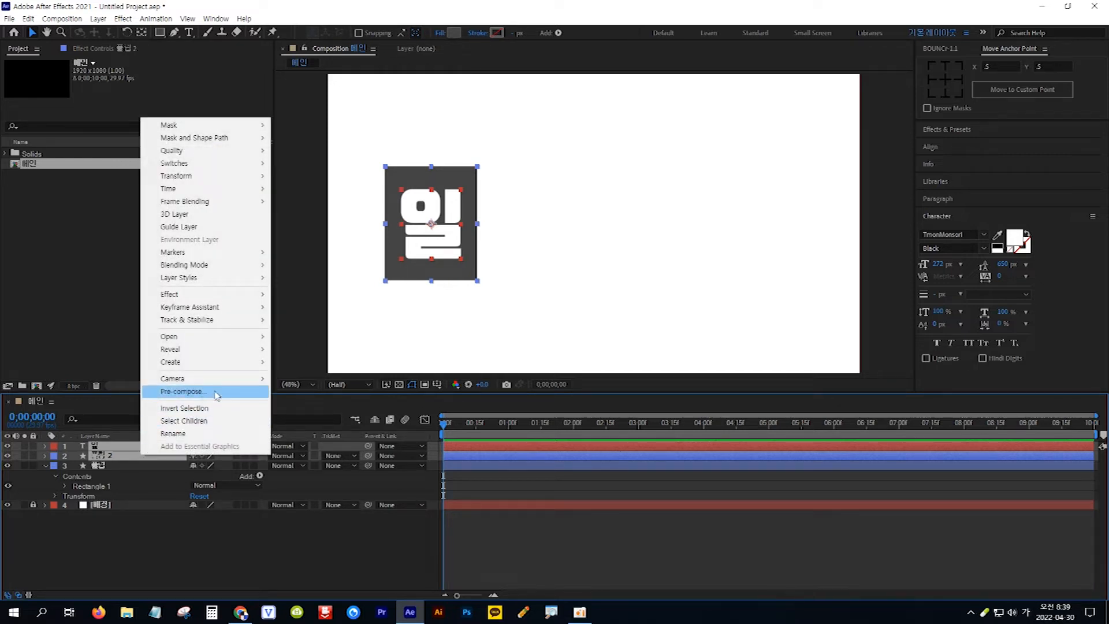
click(216, 393)
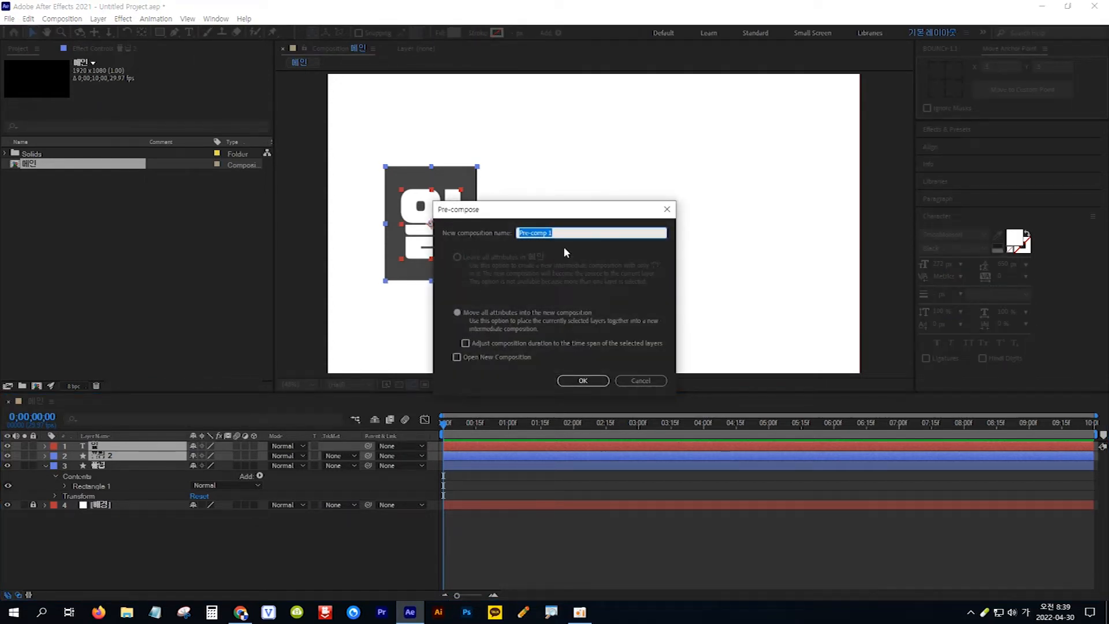
text(ㅇ)
text(위쪽)
text( 1)
click(581, 382)
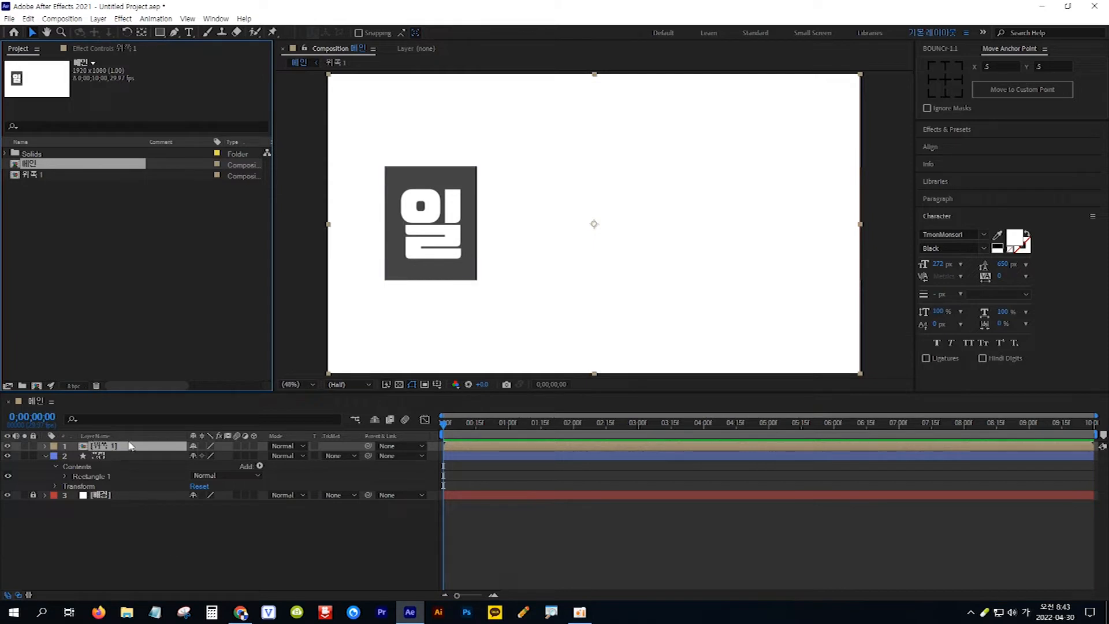
Open the 위쪽 1 composition and add an adjustment layer above its text and shape layers.
double_click(115, 448)
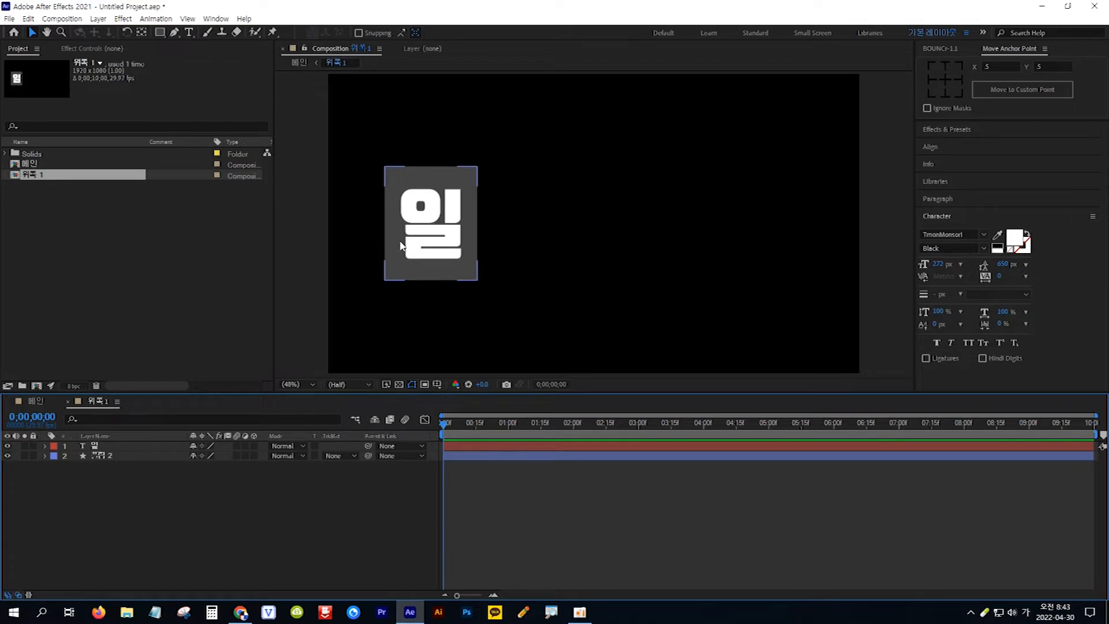
click(97, 23)
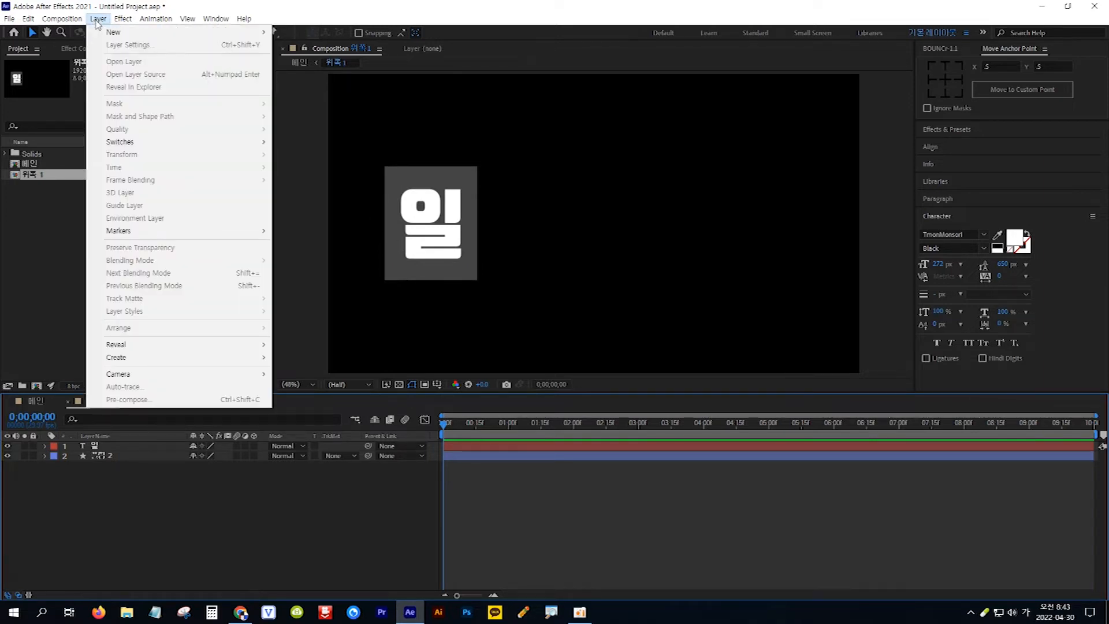
mouse_move(152, 35)
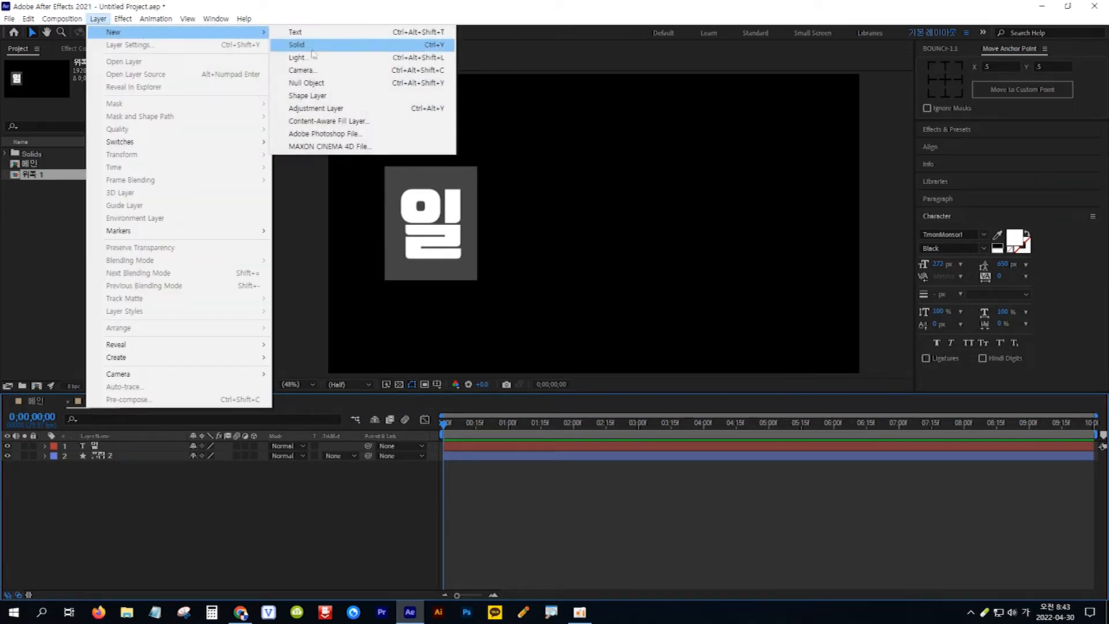
click(362, 111)
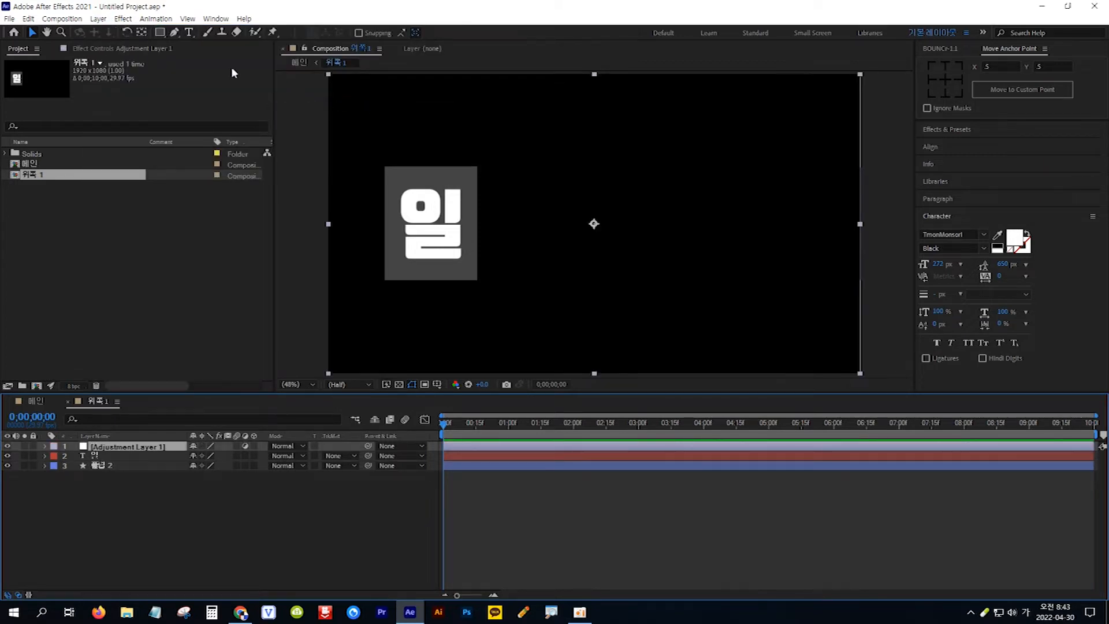
Apply the Curves effect to the adjustment layer and raise the RGB curve's midpoint to lighten the card.
click(123, 20)
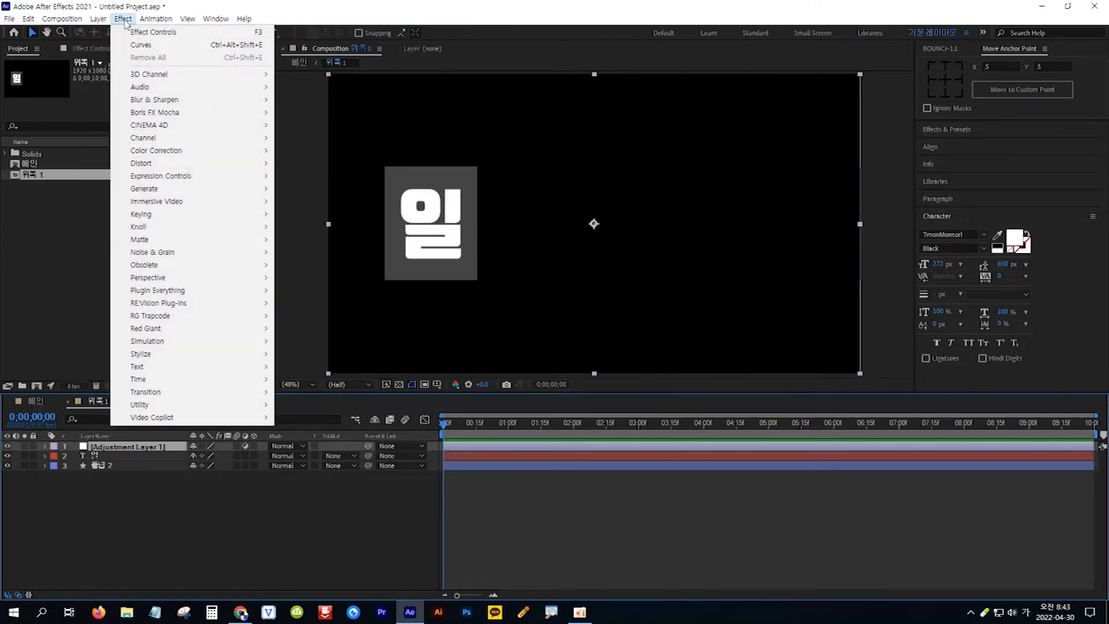
mouse_move(187, 154)
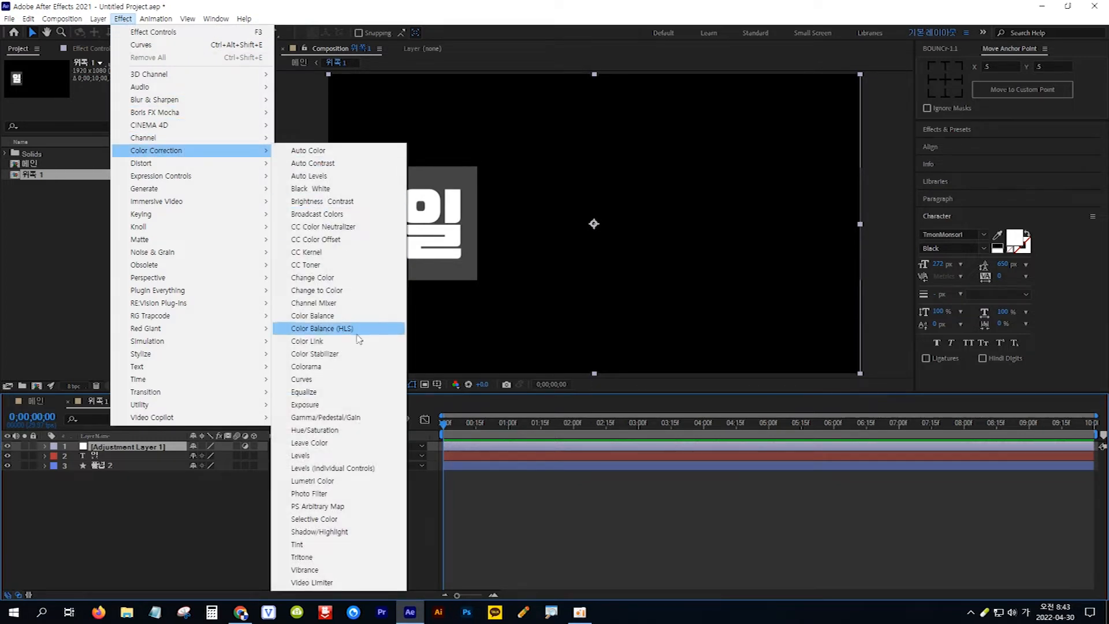
click(334, 381)
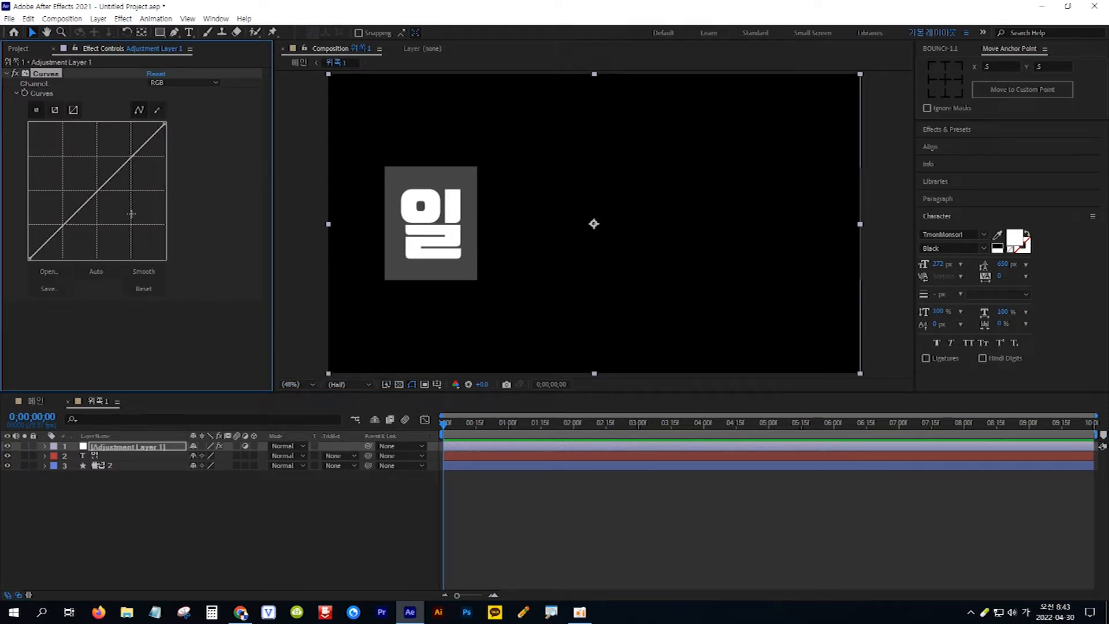
drag(97, 189, 85, 184)
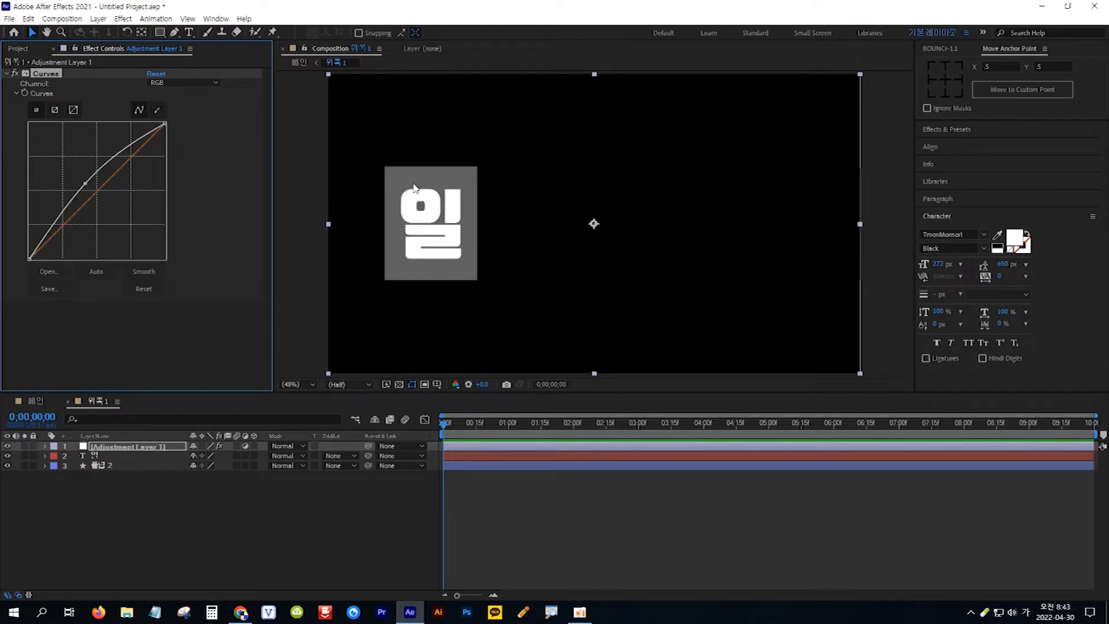
Return to the main composition, duplicate the 위쪽 1 composition in the project and rename the copy as 아래쪽 1.
click(35, 401)
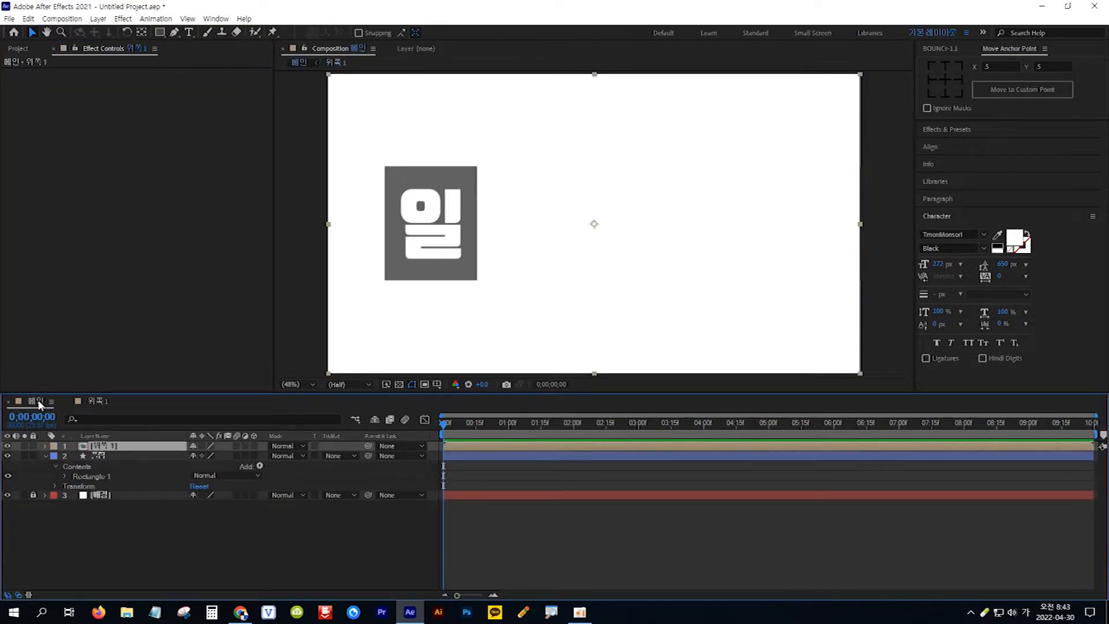
click(22, 51)
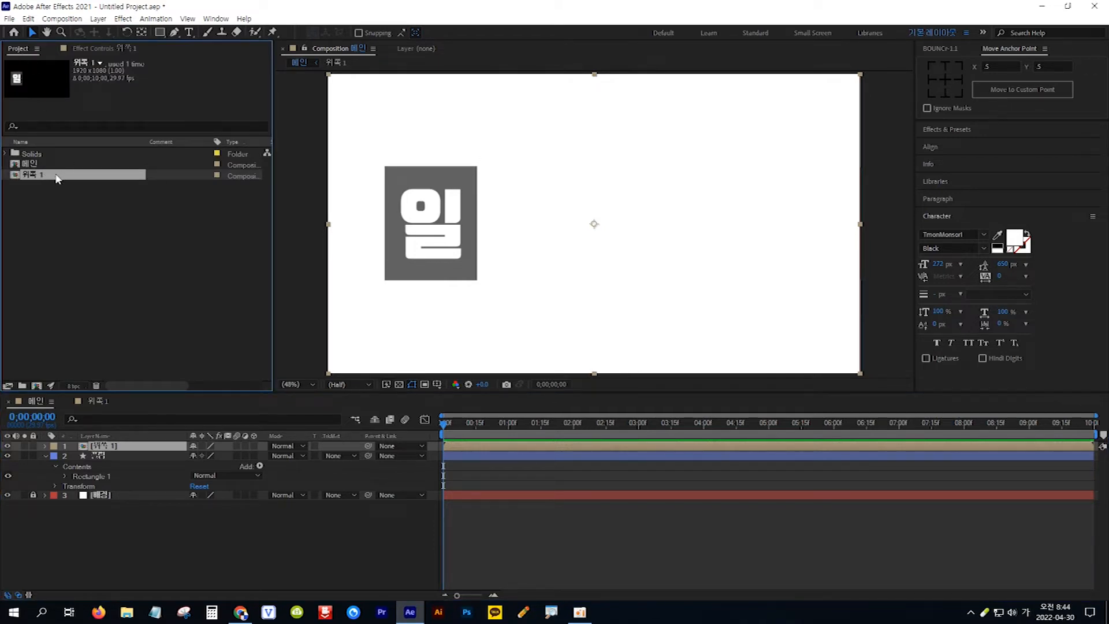
key(ctrl+d)
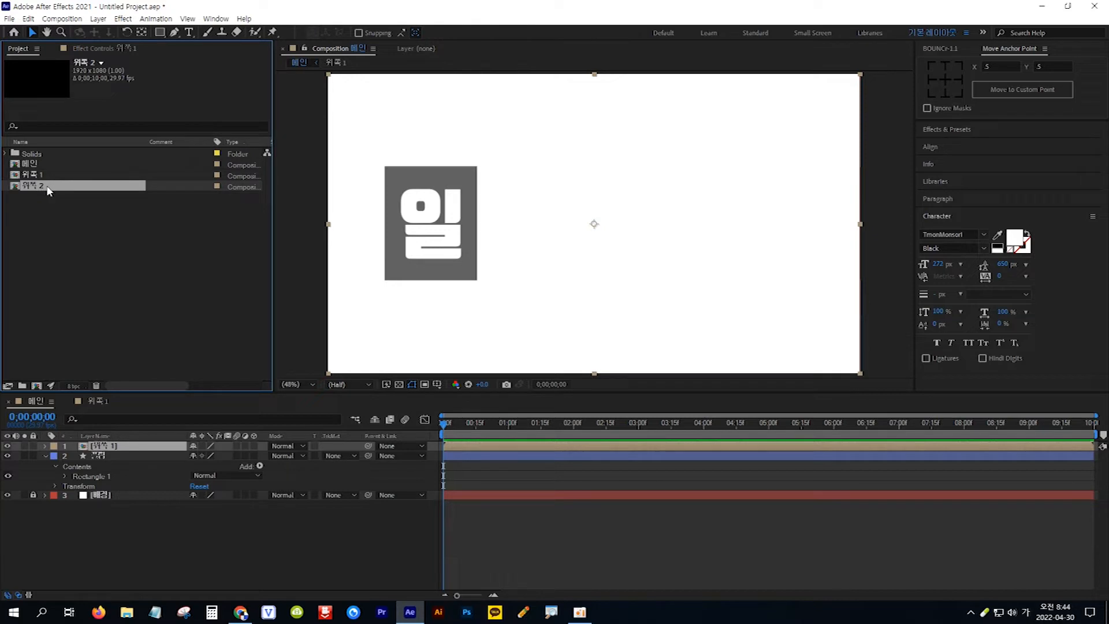
click(46, 185)
text(위)
text(래쪽 1)
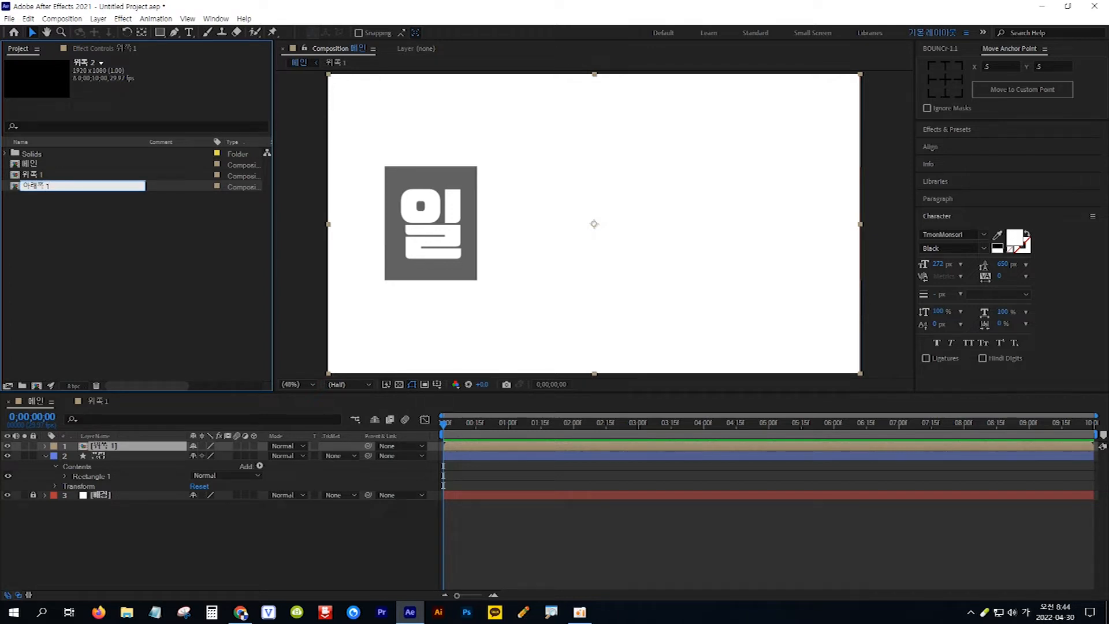
key(Return)
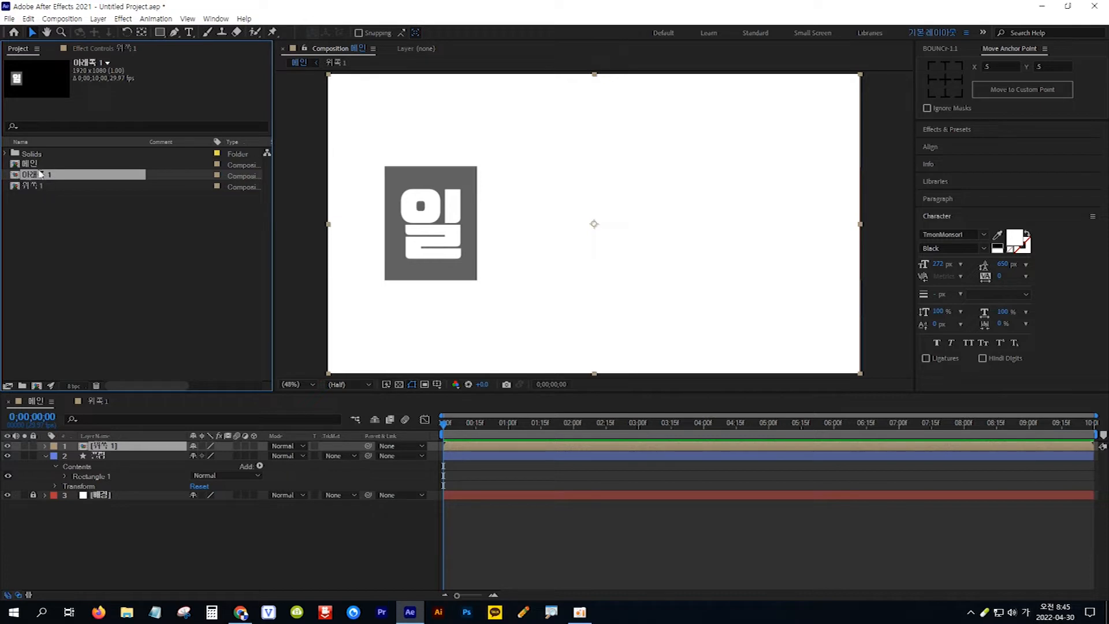
Open the 아래쪽 1 composition and flip its 일 text layer vertically.
double_click(33, 175)
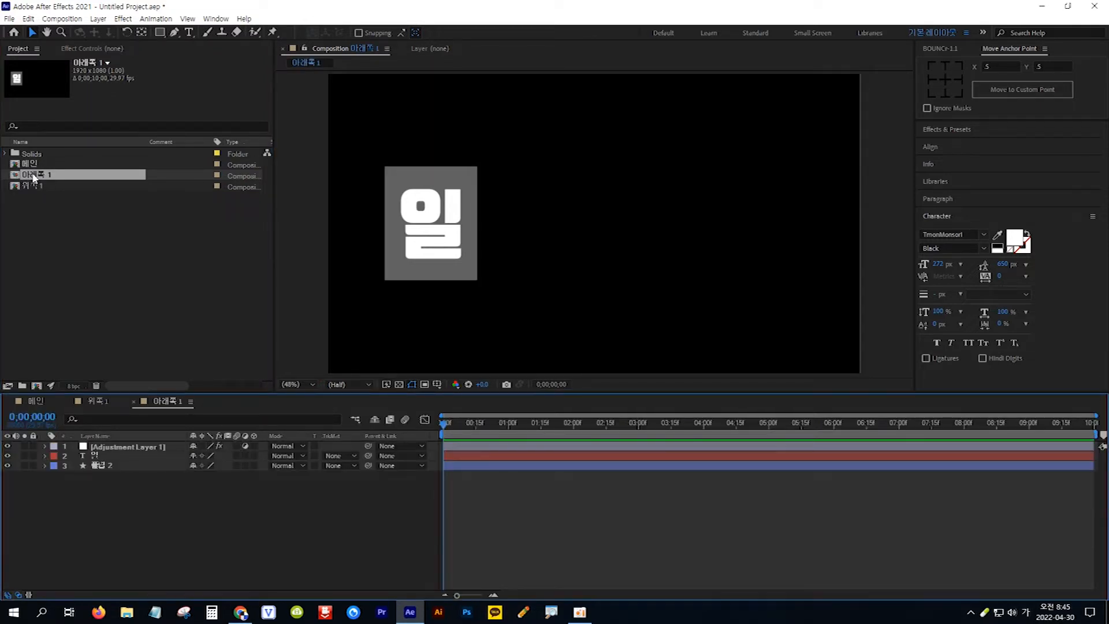
click(101, 458)
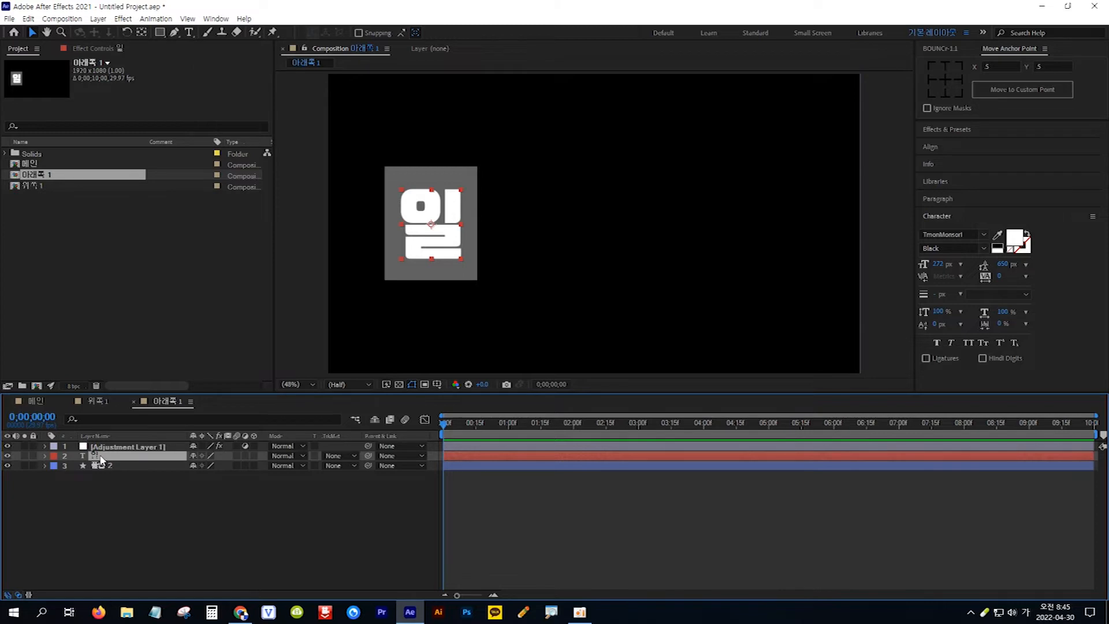
click(98, 19)
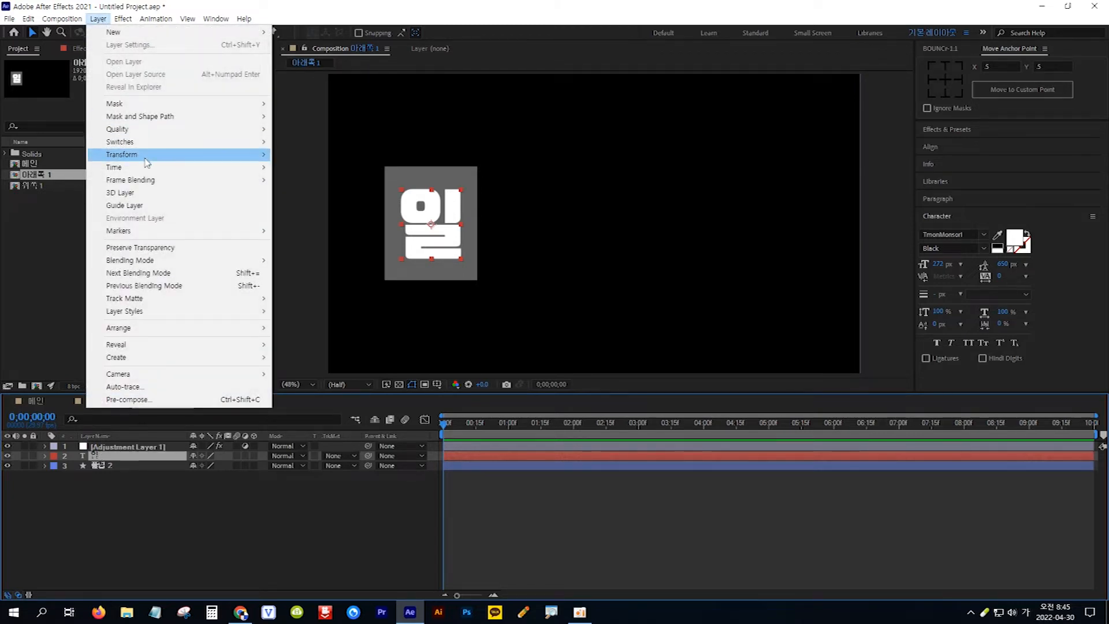
mouse_move(194, 162)
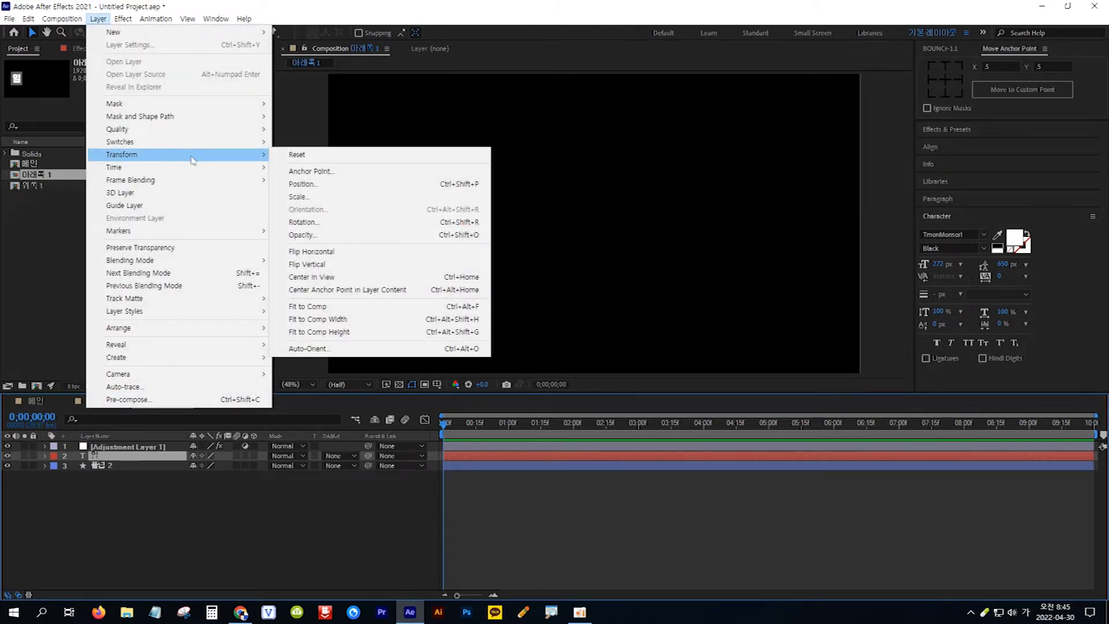
click(364, 265)
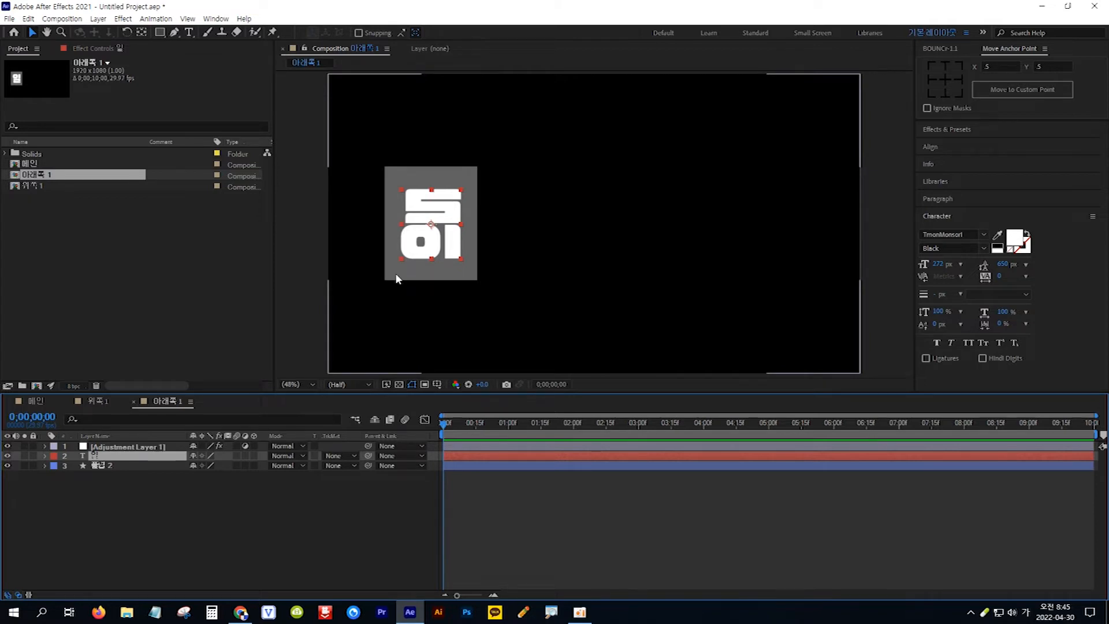
Display the Title/Action Safe guides in the main composition.
click(36, 401)
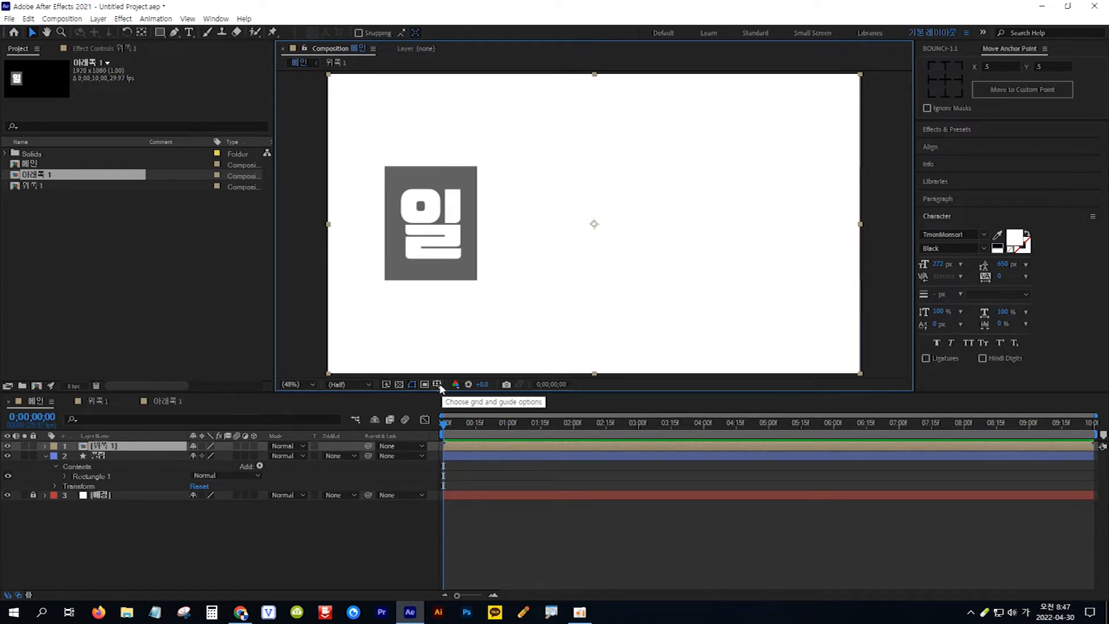
click(438, 385)
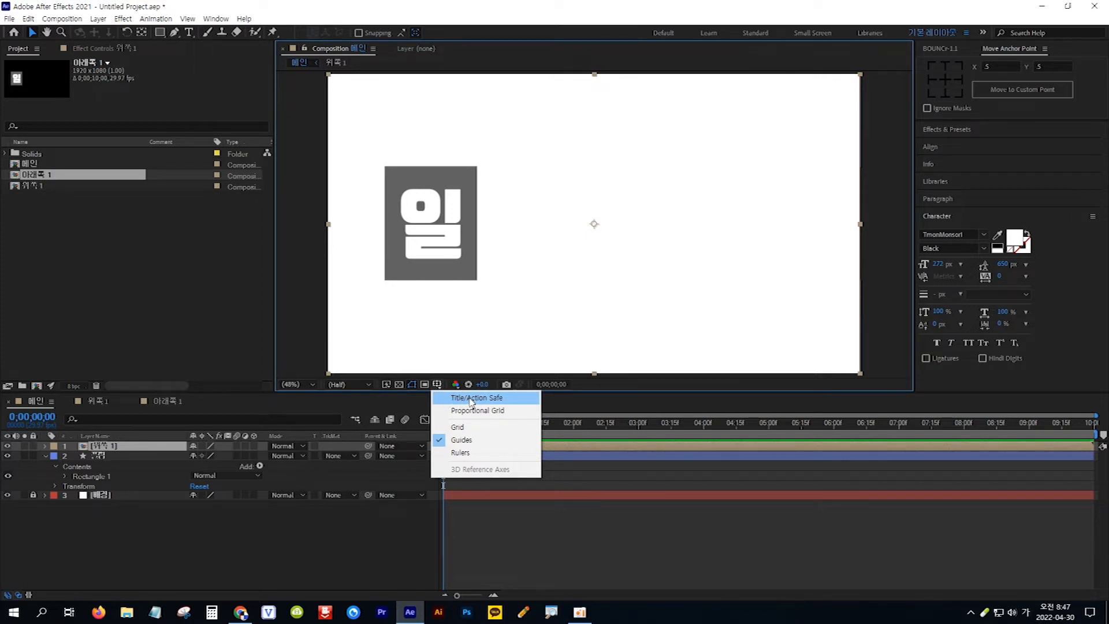
click(471, 398)
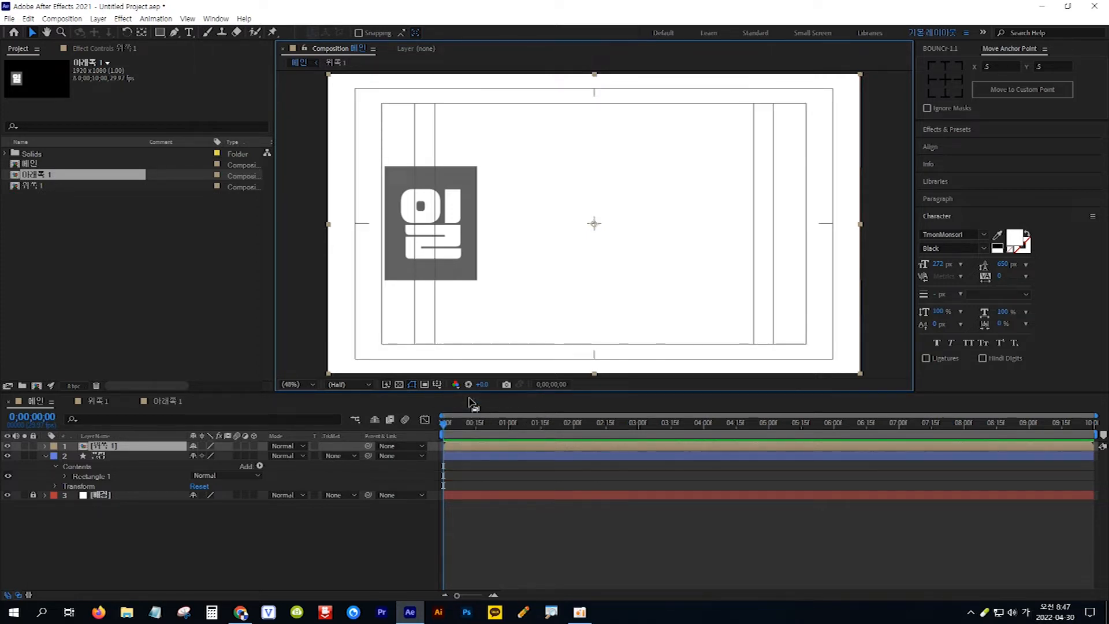
Draw a rectangular mask on the 위쪽 1 layer covering the card's upper half down to the composition's horizontal centre line.
click(158, 33)
click(186, 33)
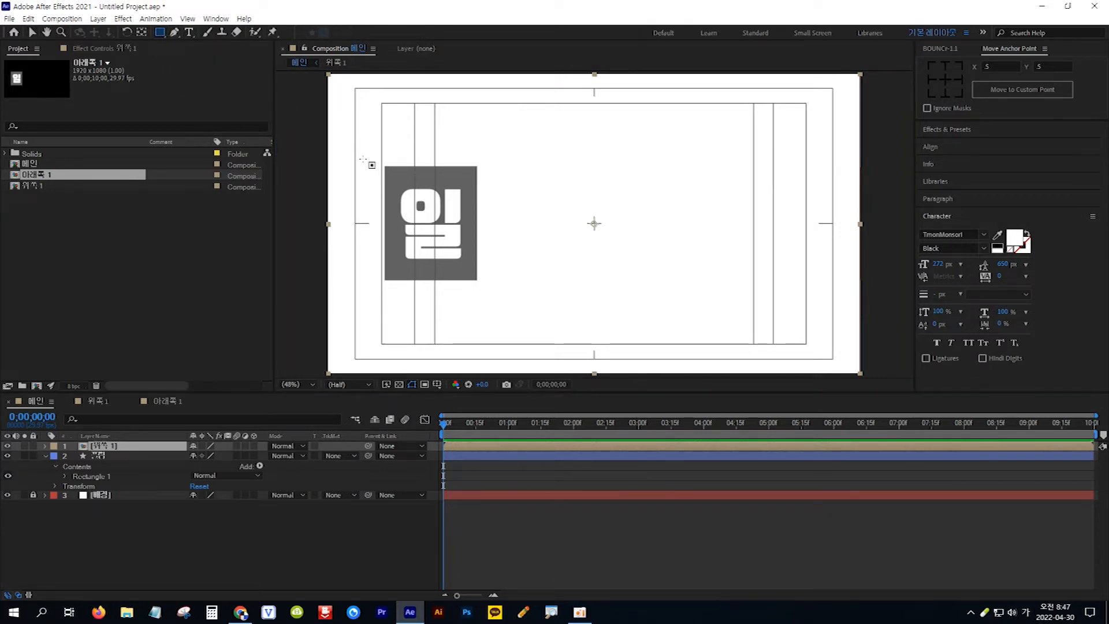
drag(354, 157, 496, 222)
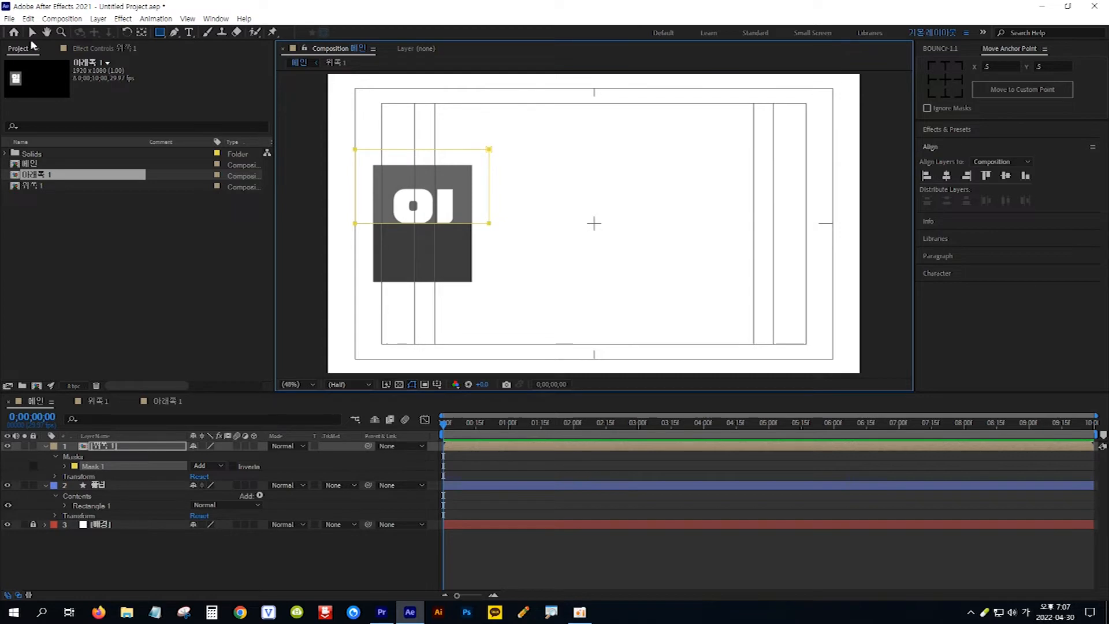
click(32, 32)
drag(507, 226, 612, 225)
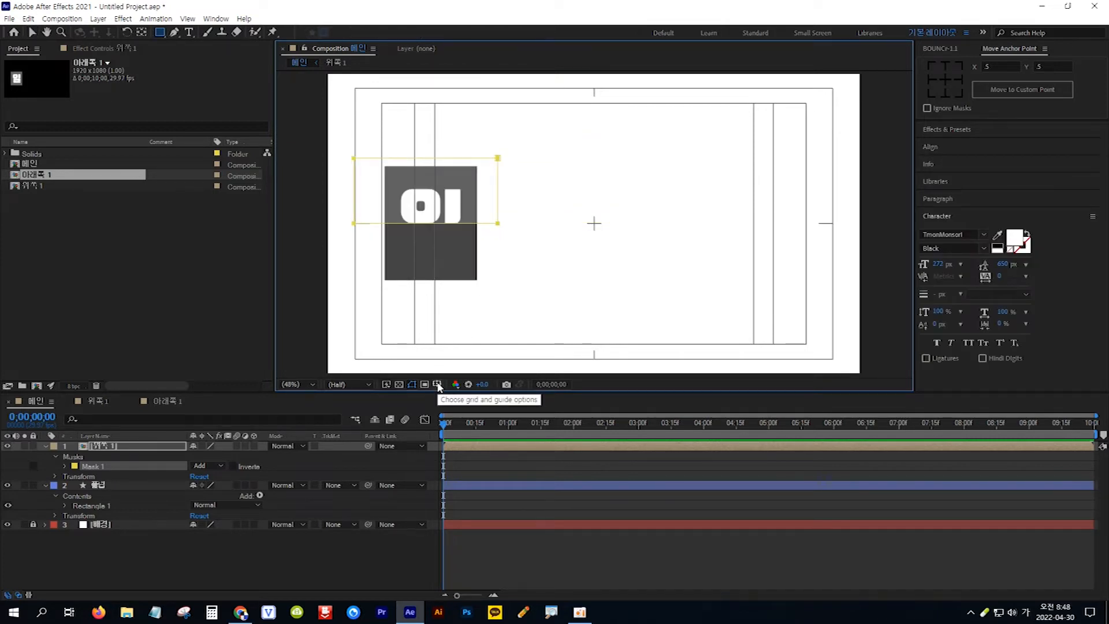
Hide the Title/Action Safe guides and select the 위쪽 1 layer.
click(438, 386)
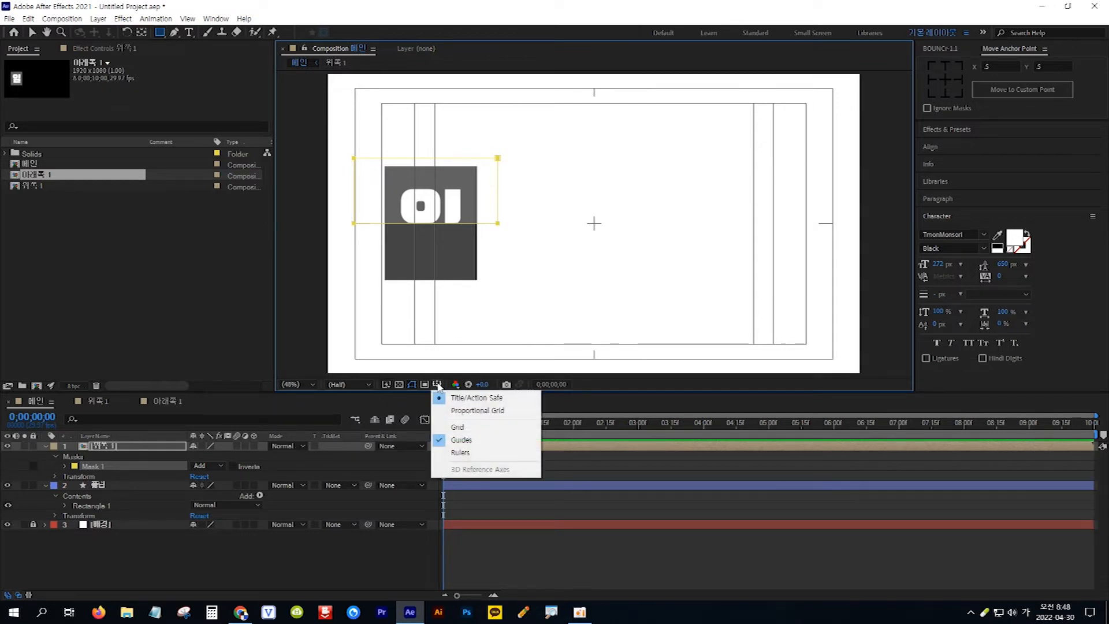
click(483, 398)
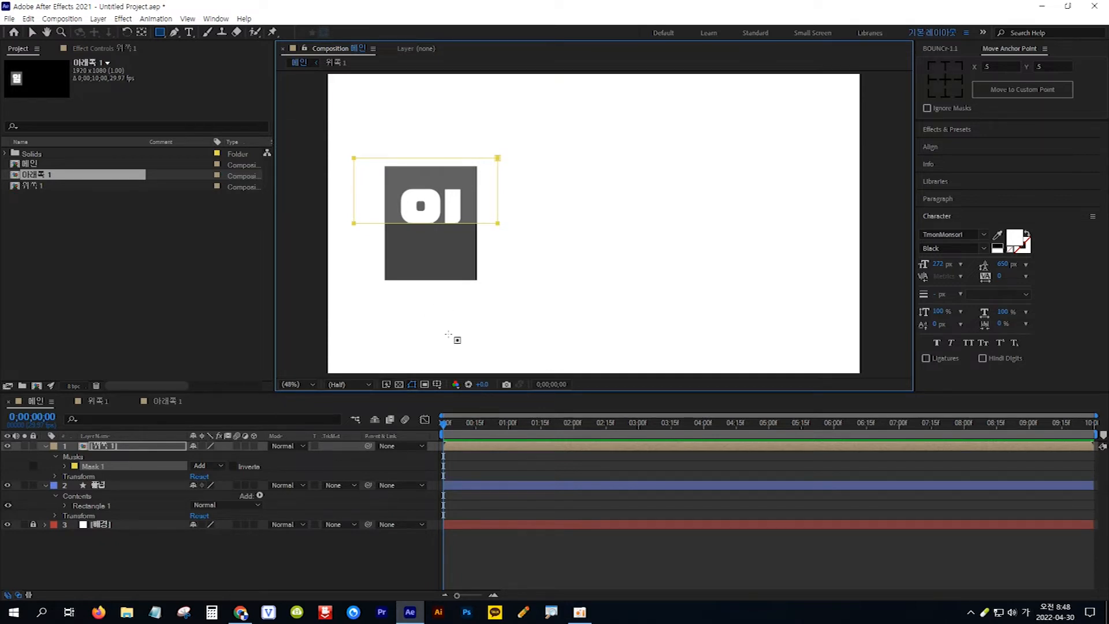
click(135, 447)
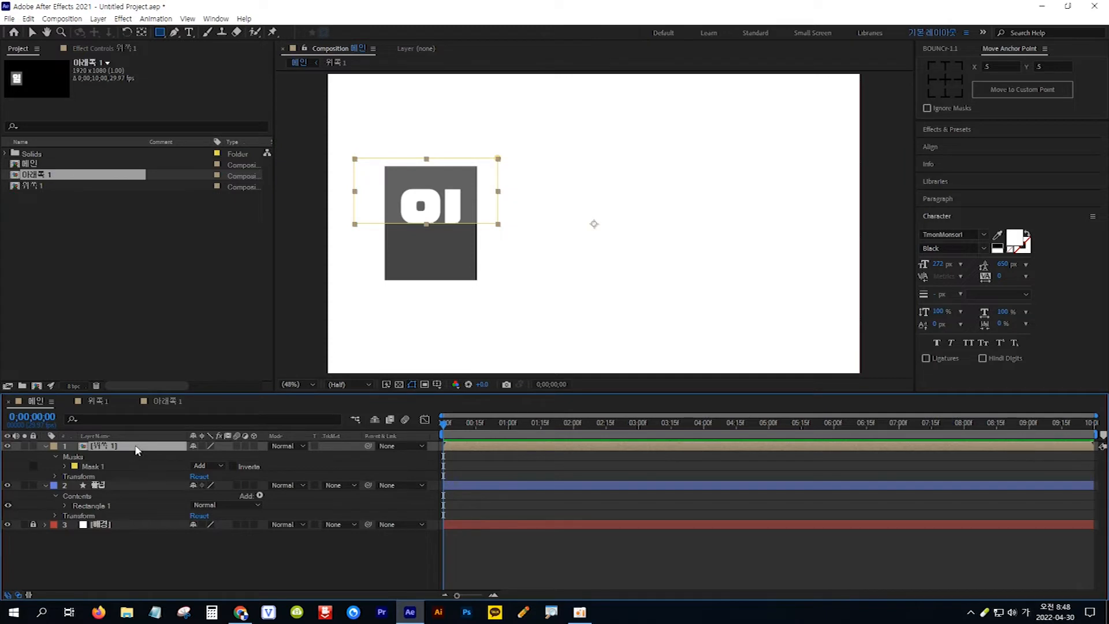
Duplicate the 위쪽 1 layer and replace the copy's source with the 아래쪽 1 composition.
key(ctrl+d)
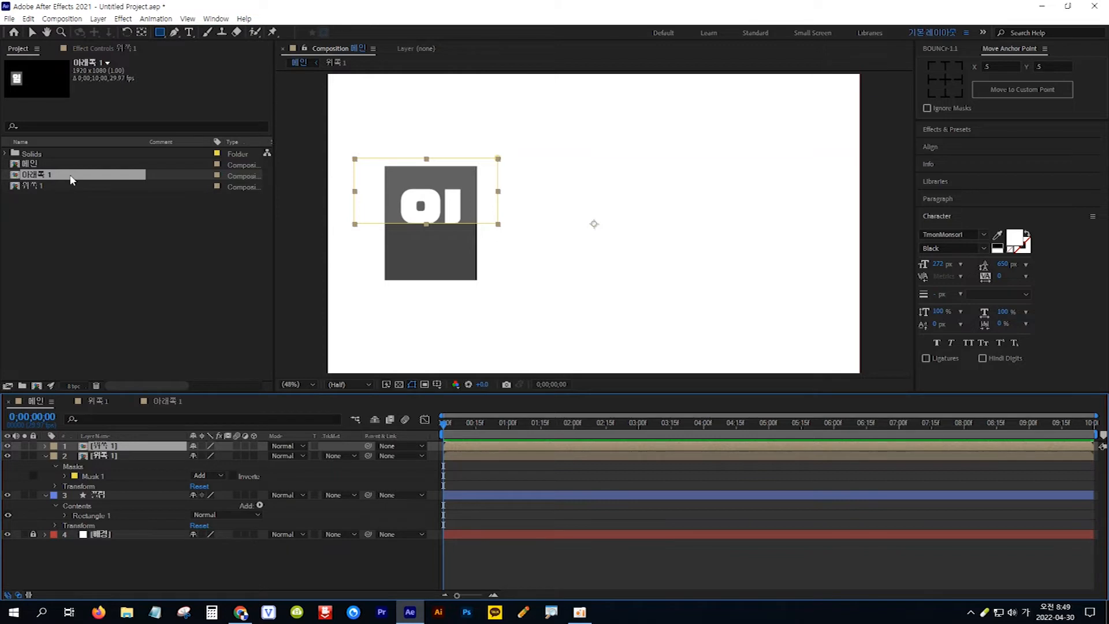
key(alt)
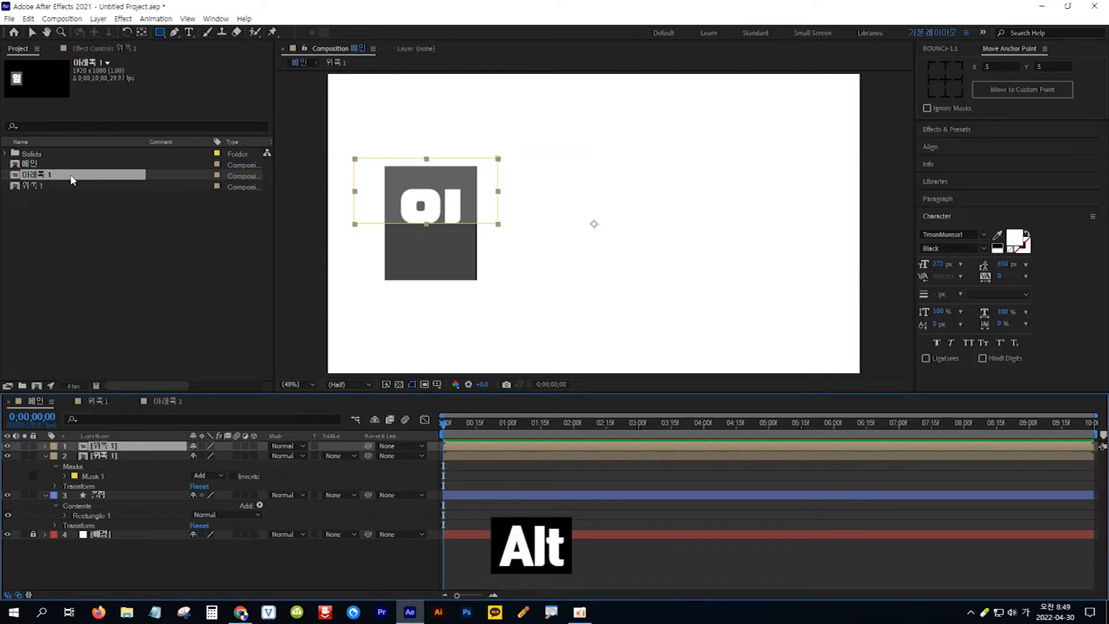
drag(72, 180, 116, 453)
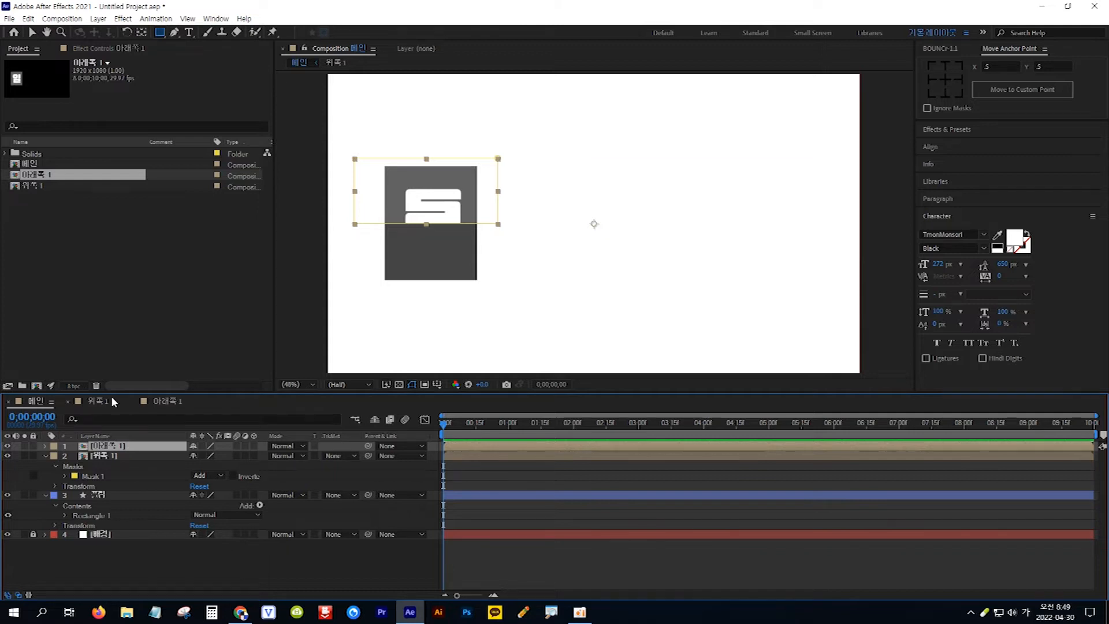
Make the 아래쪽 1 layer 3D and set its first X Rotation keyframe at 0° at 0;00;00;15.
key(shift+Page_Down)
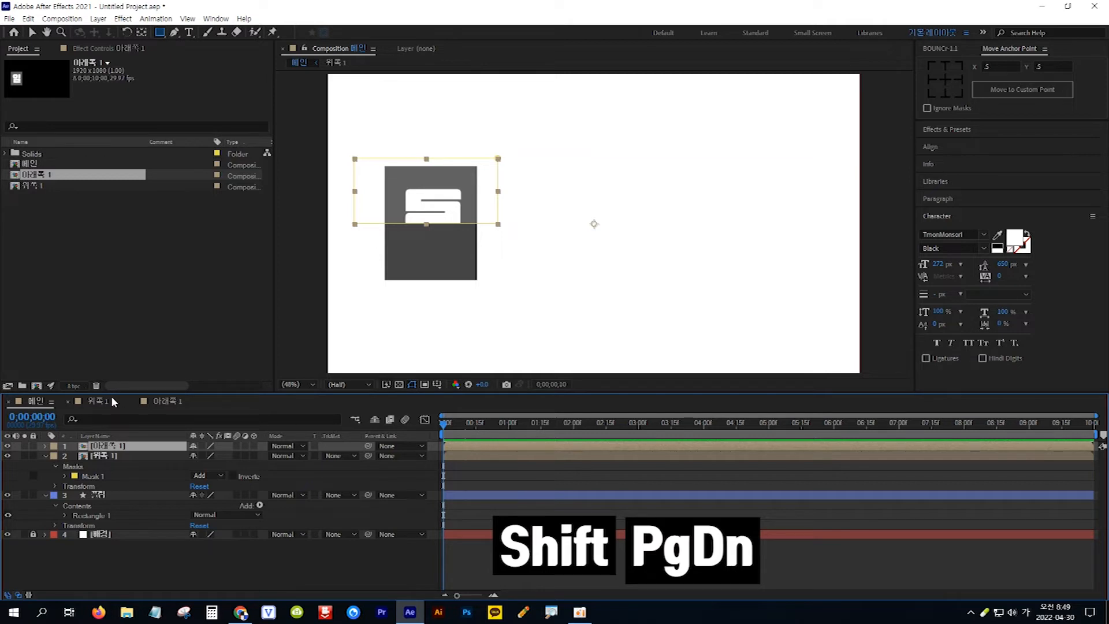
key(shift+Page_Down)
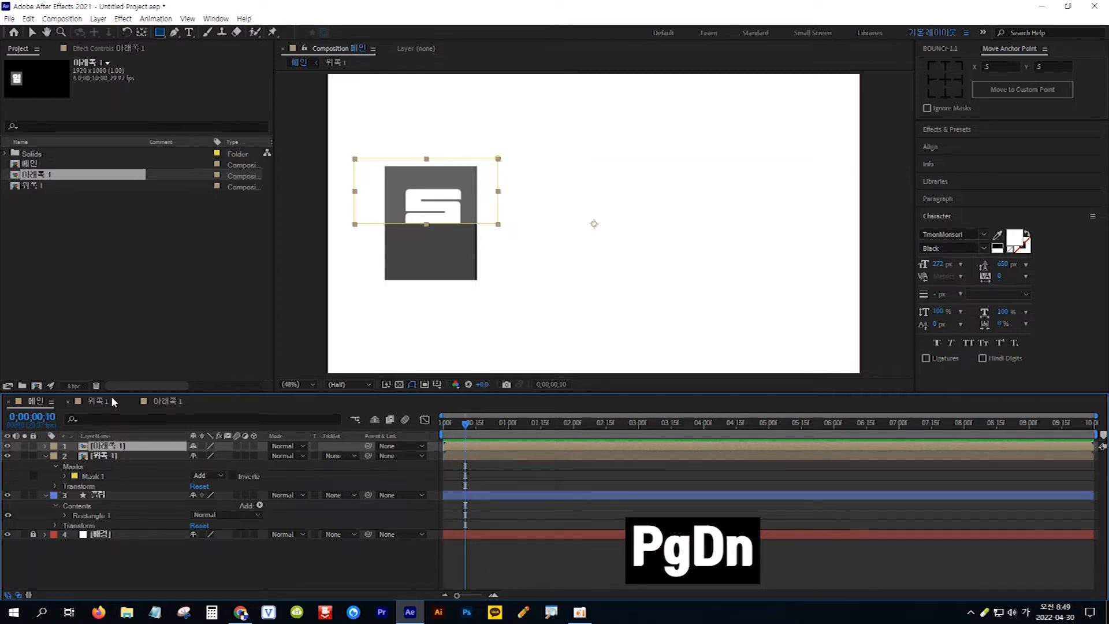
key(Page_Down)
key(Page_Down)
key(Page_Down)
key(Page_Down)
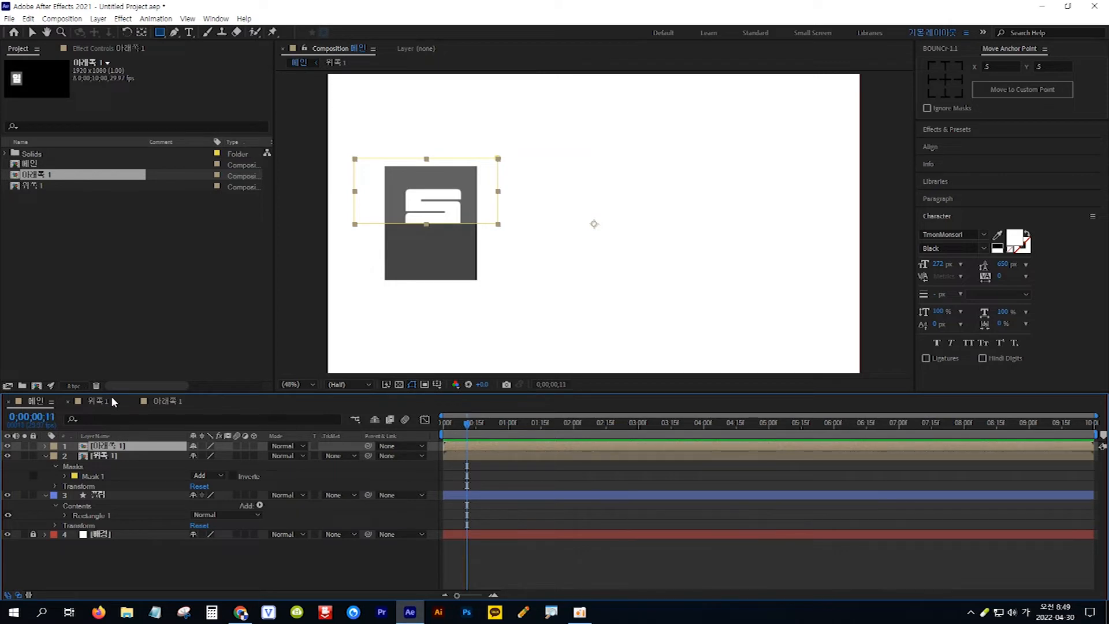
key(Page_Down)
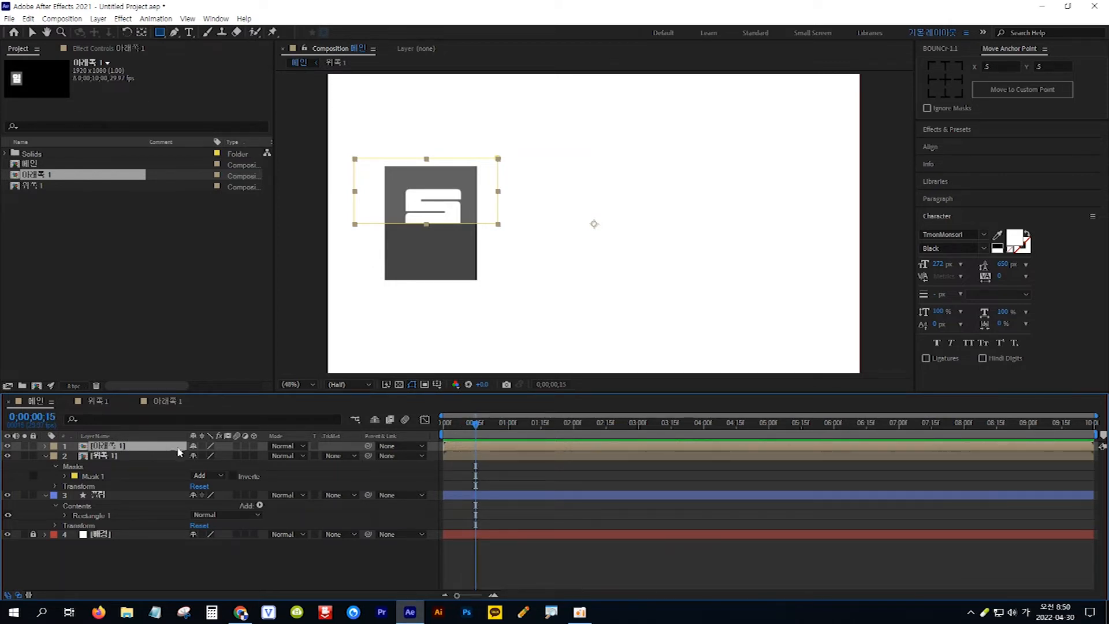
click(254, 445)
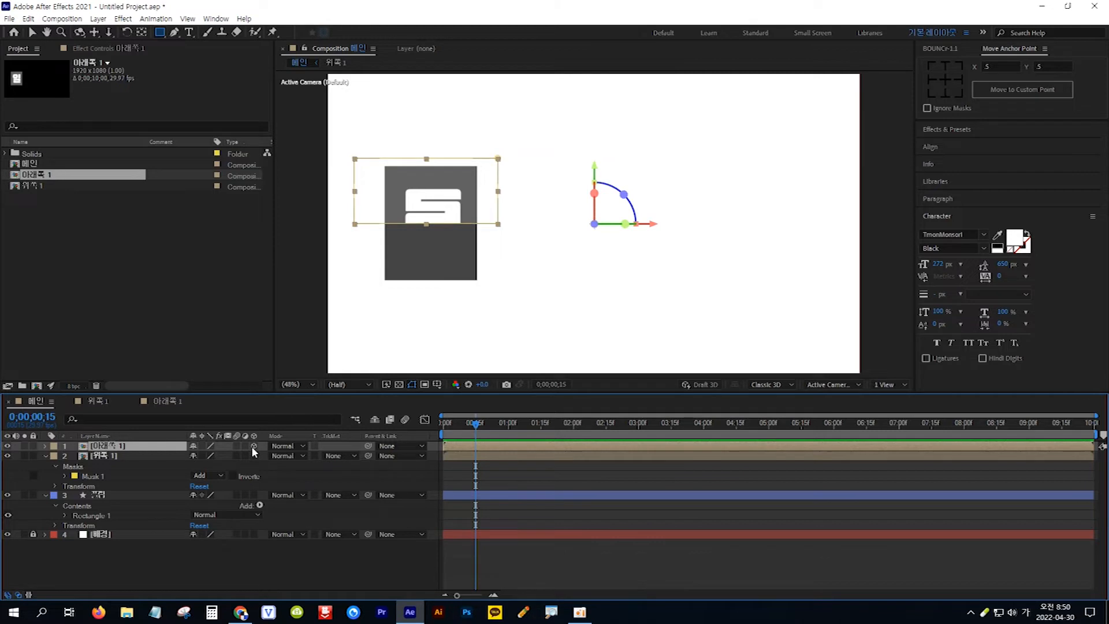
key(r)
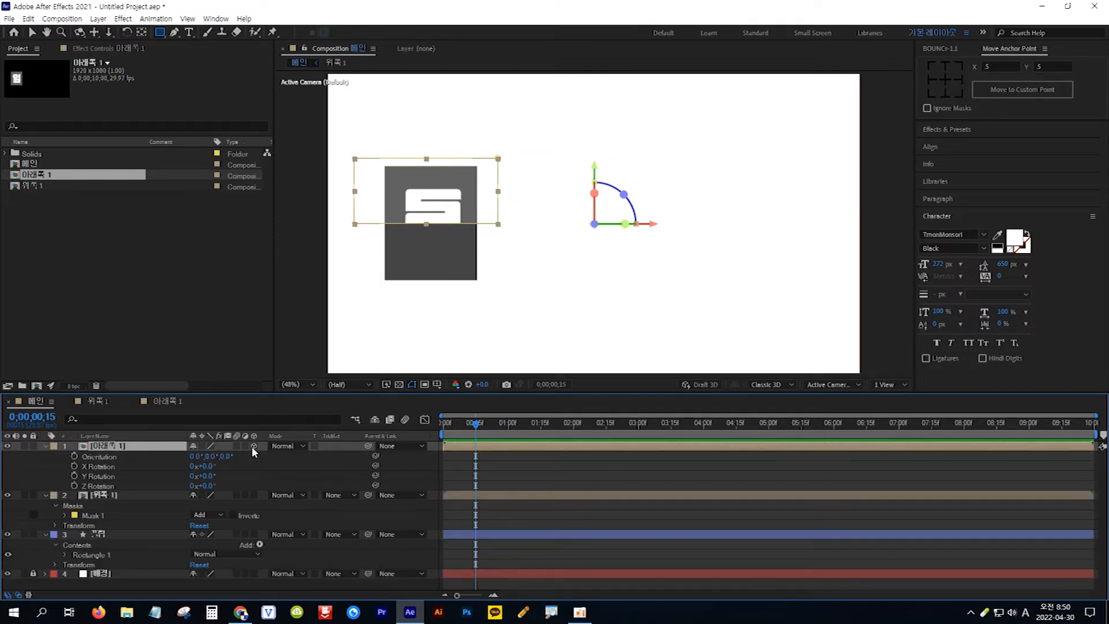
click(75, 466)
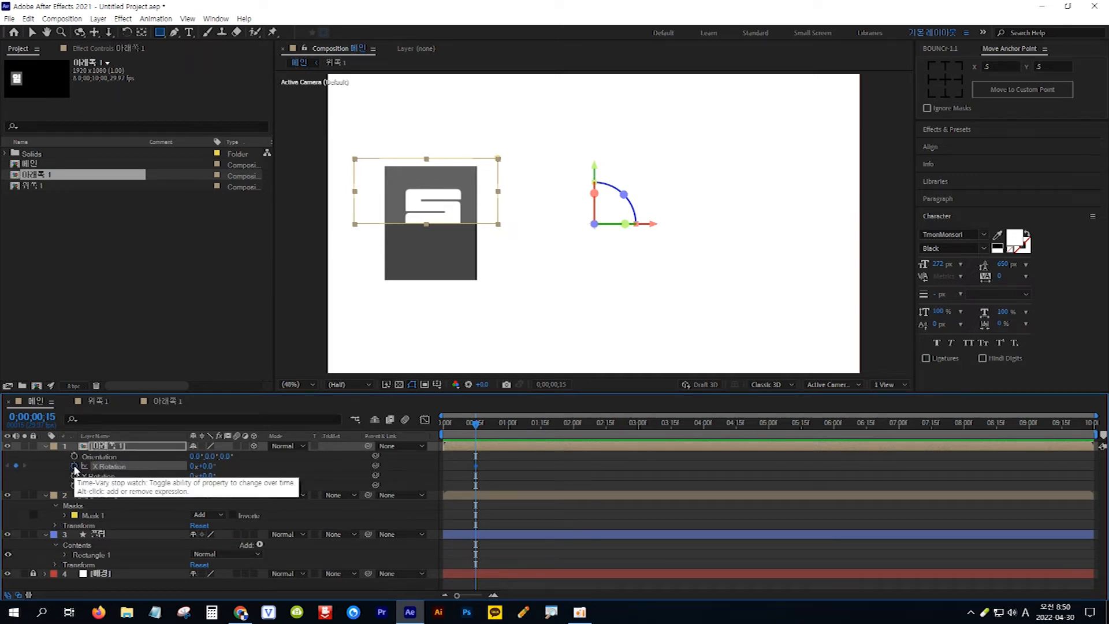
Keyframe the 아래쪽 1 layer's X Rotation at 180° at 0;00;01;00 and apply Easy Ease to both rotation keyframes.
click(46, 417)
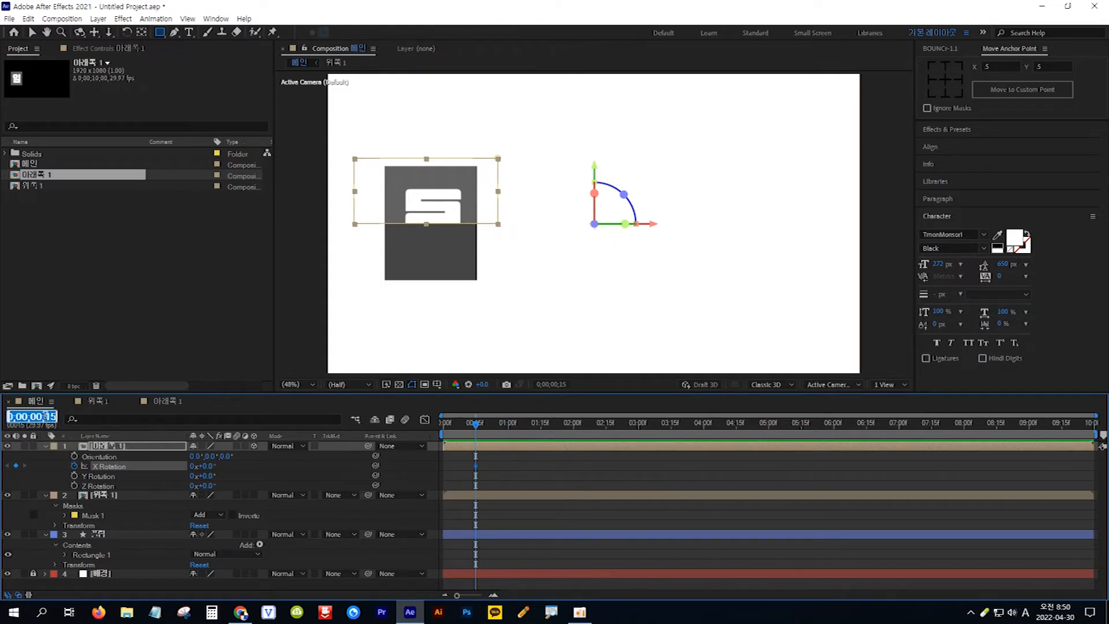
text(1;00)
key(Return)
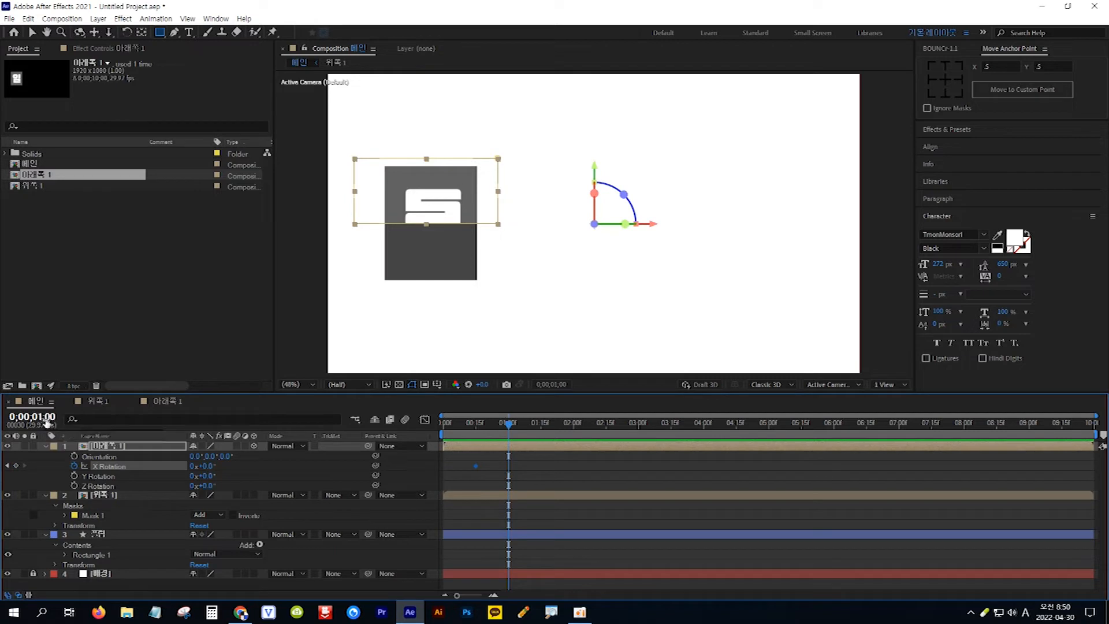
click(208, 466)
drag(208, 466, 208, 466)
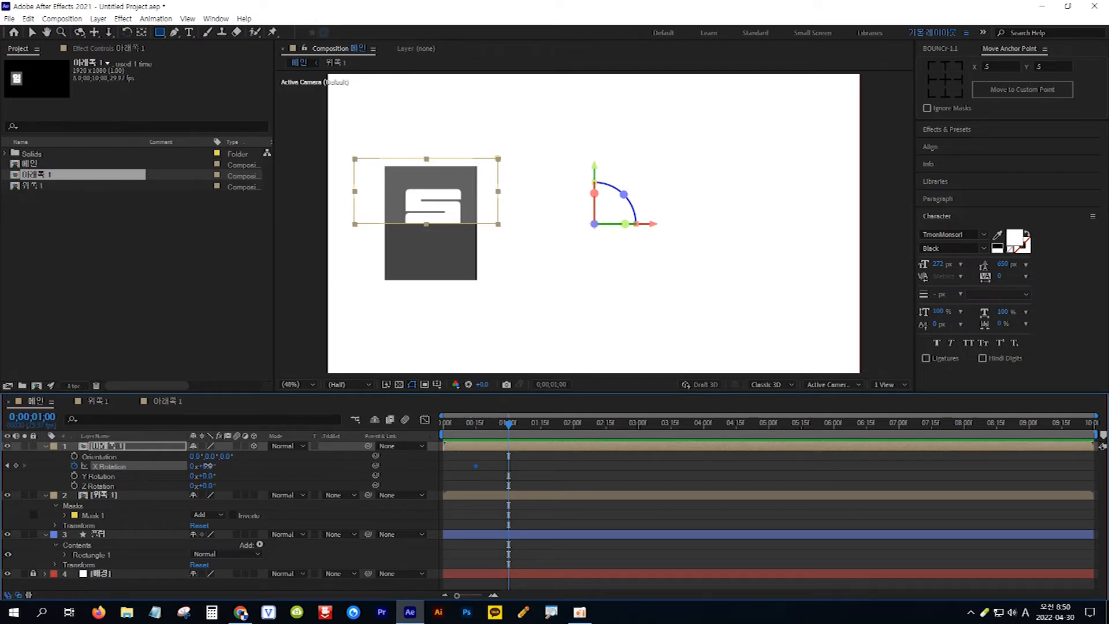
drag(208, 465, 313, 465)
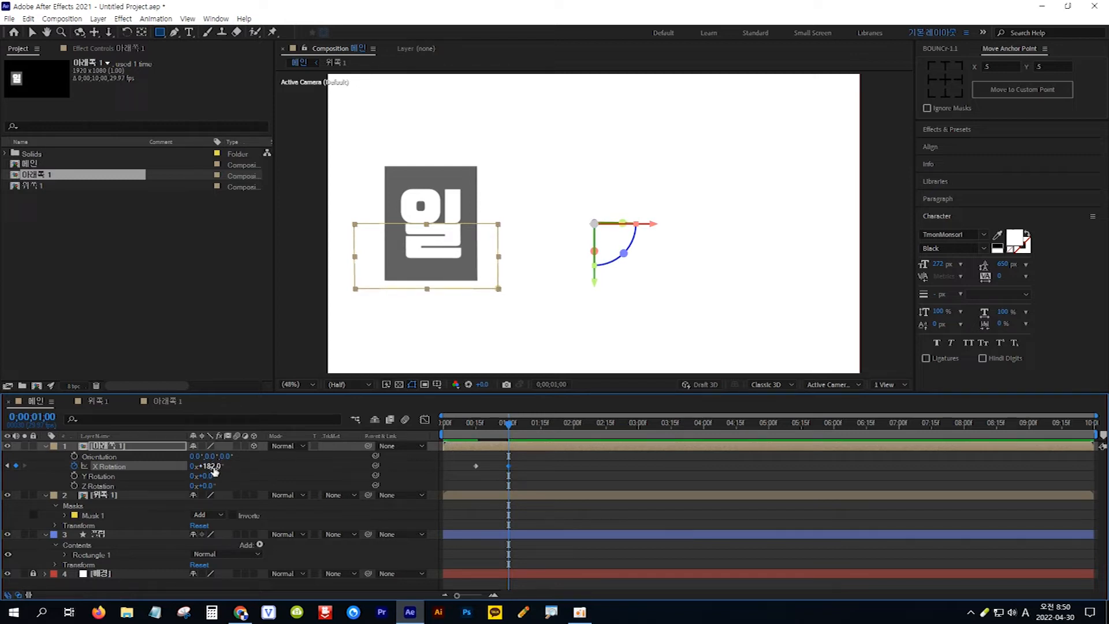
click(218, 469)
text(180)
key(Return)
drag(508, 423, 458, 473)
key(F9)
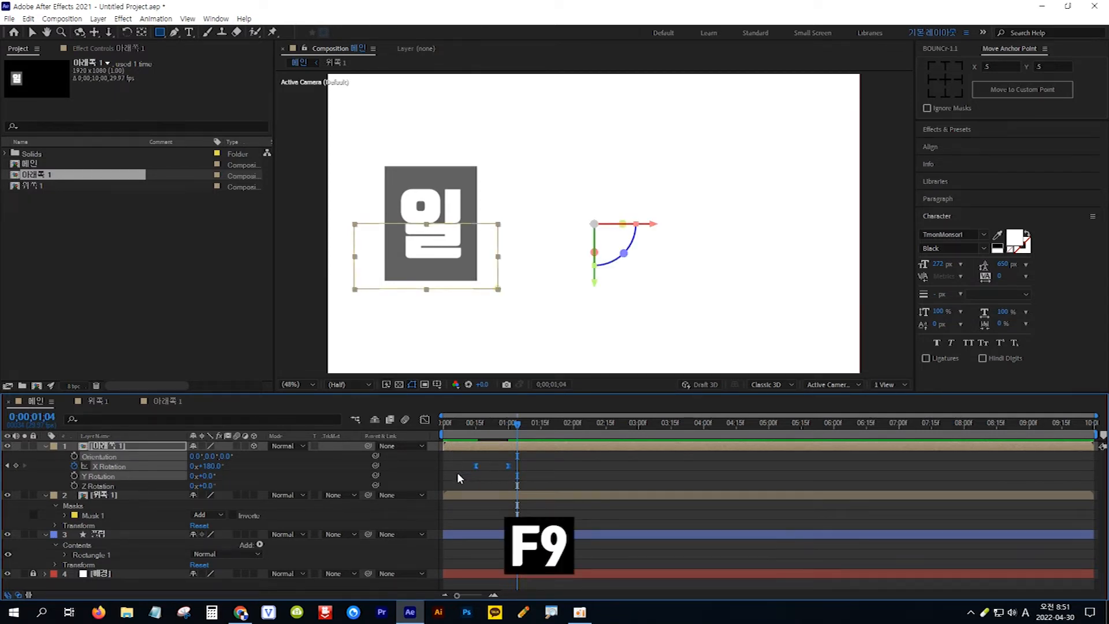
Open the 아래쪽 1 composition and trim the start of its text layer to 0;00;00;20.
double_click(160, 447)
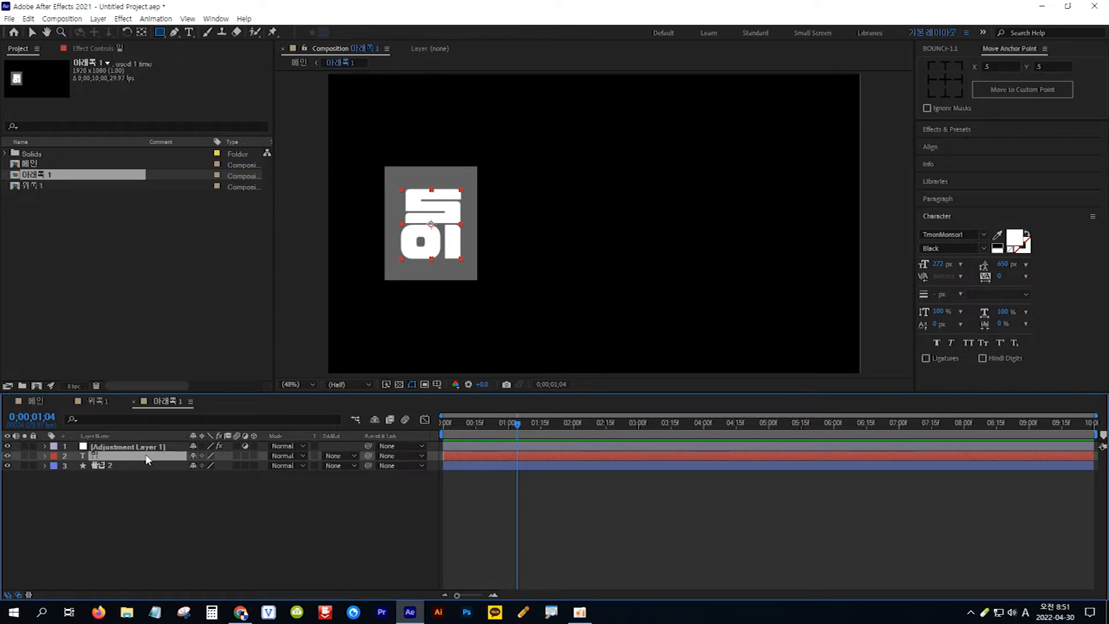
key(Home)
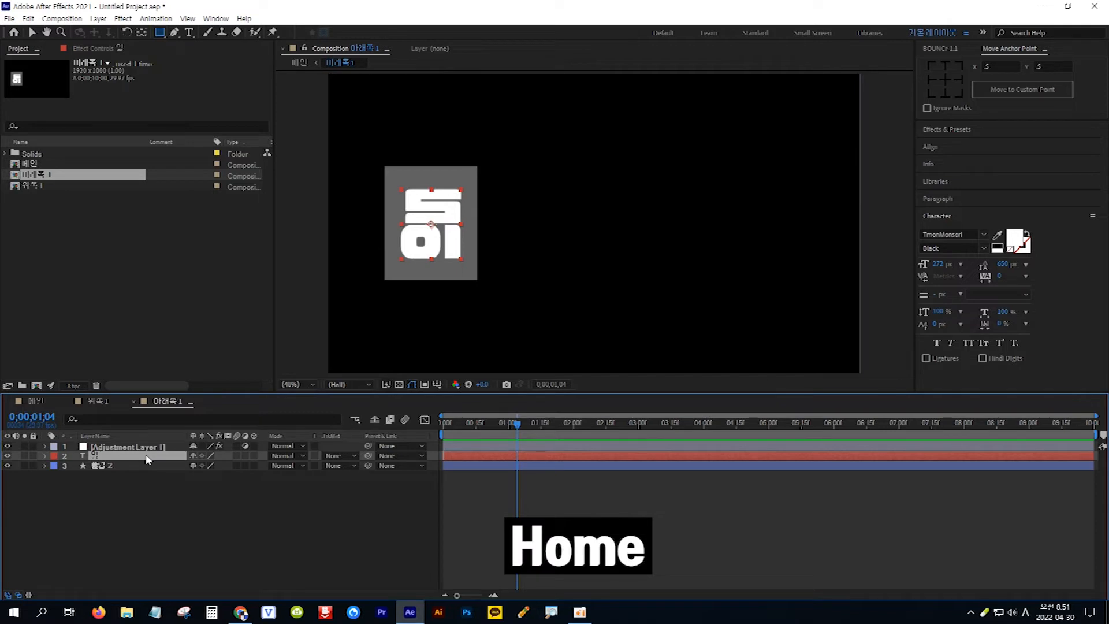
key(Home)
key(shift+Page_Down)
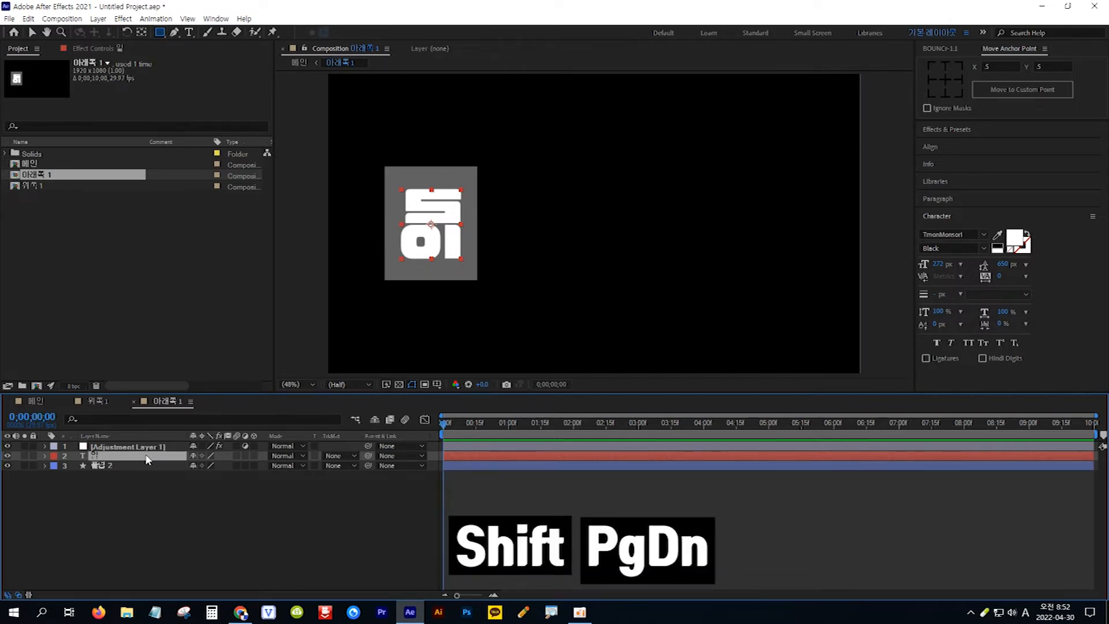
key(shift+Page_Down)
key(shift+Page_Down)
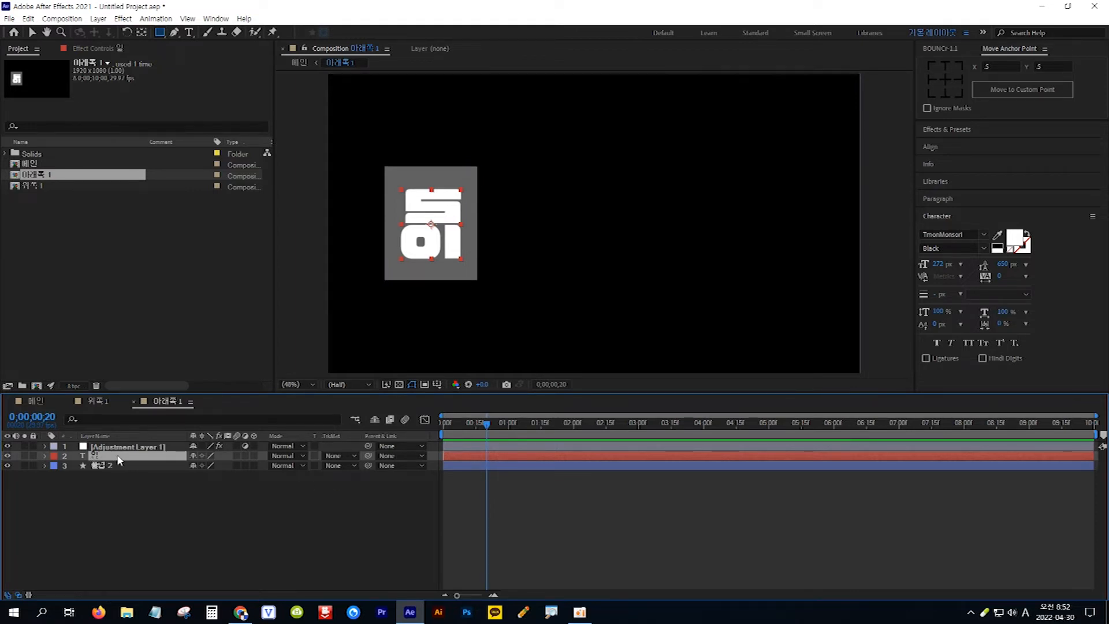
key(alt+bracketleft)
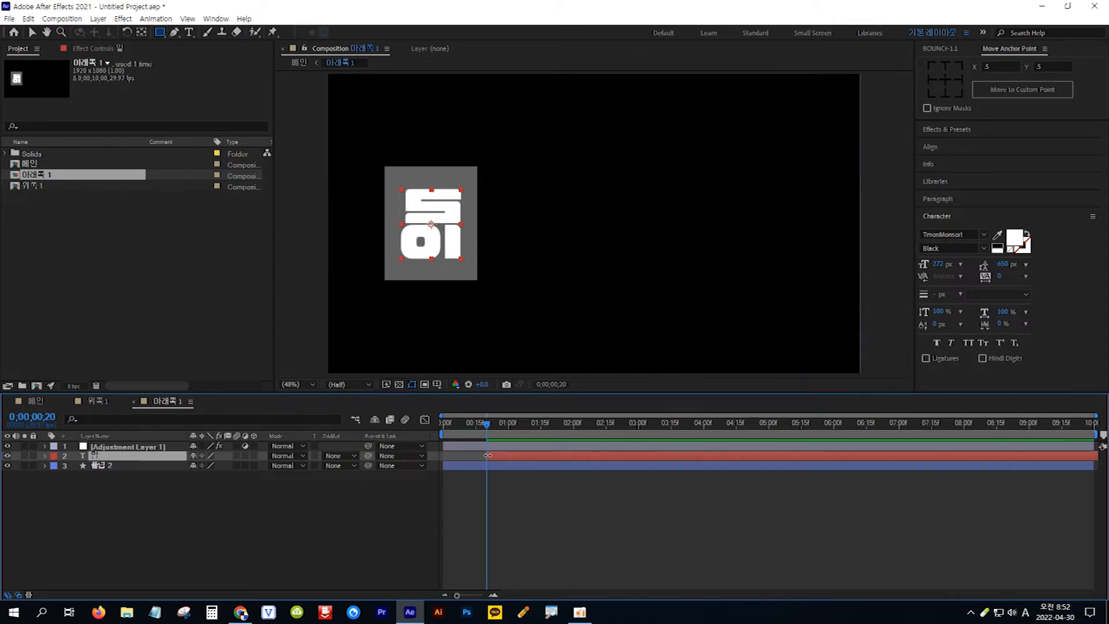
Return to the 메인 composition and preview the flip animation from the beginning.
click(35, 402)
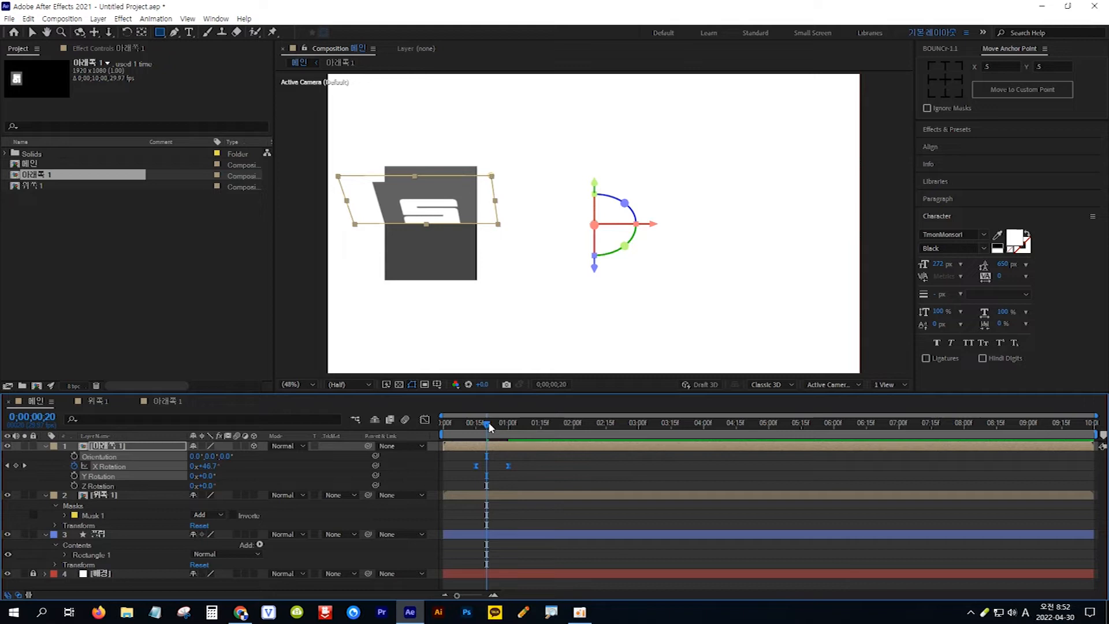
drag(490, 428, 424, 420)
click(601, 504)
key(space)
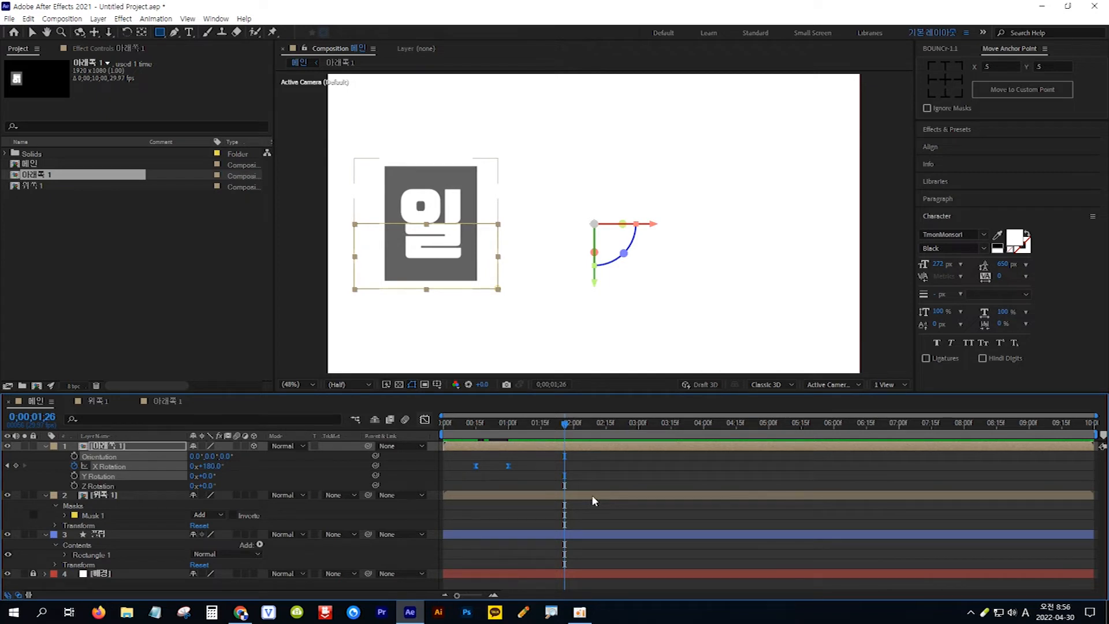
Assign the Blue label to the 아래쪽 1, 위쪽 1 and card shape layers.
click(142, 446)
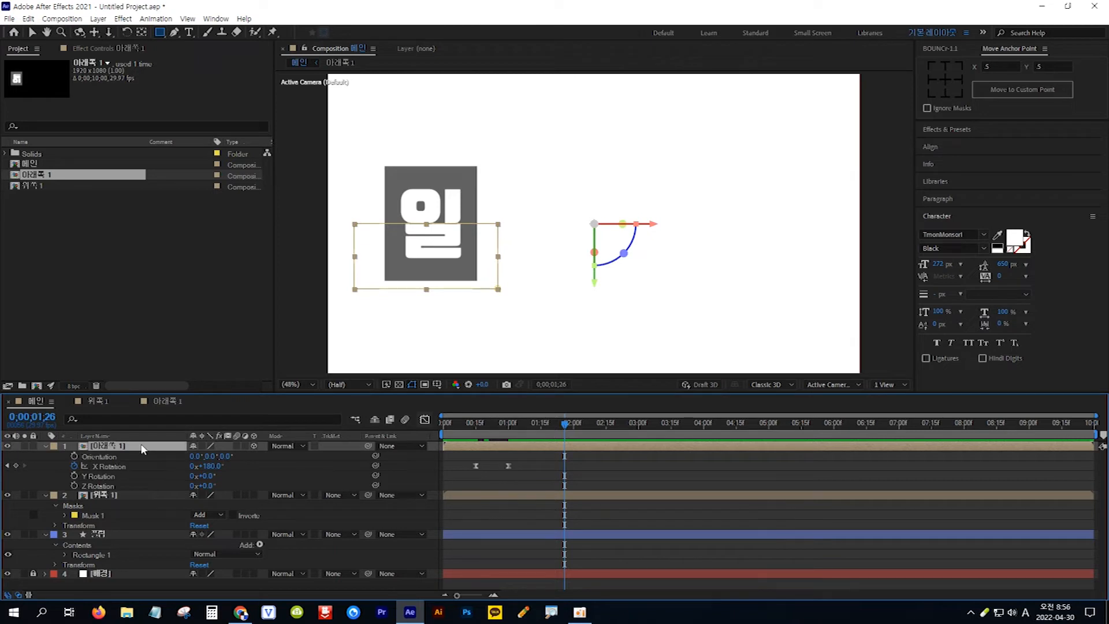
key(shift)
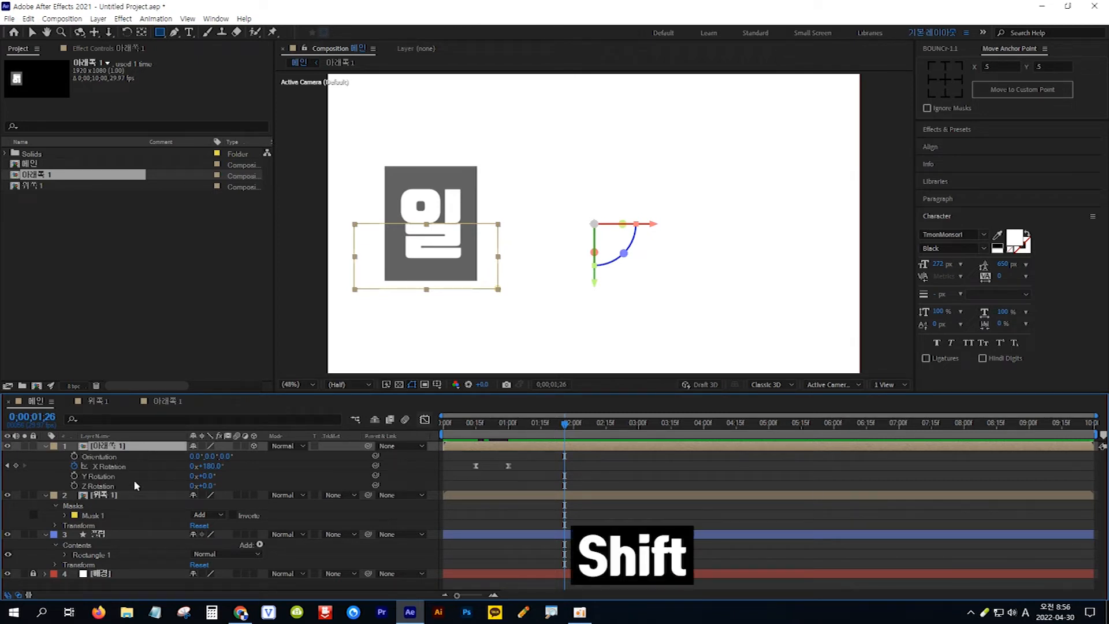
shift+click(132, 534)
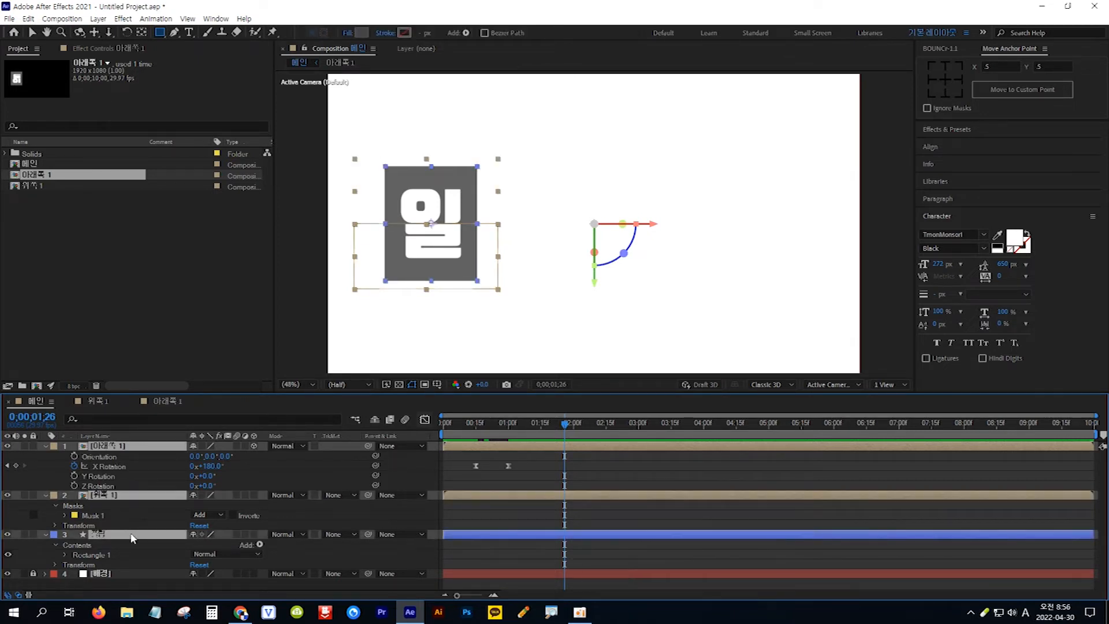
click(55, 534)
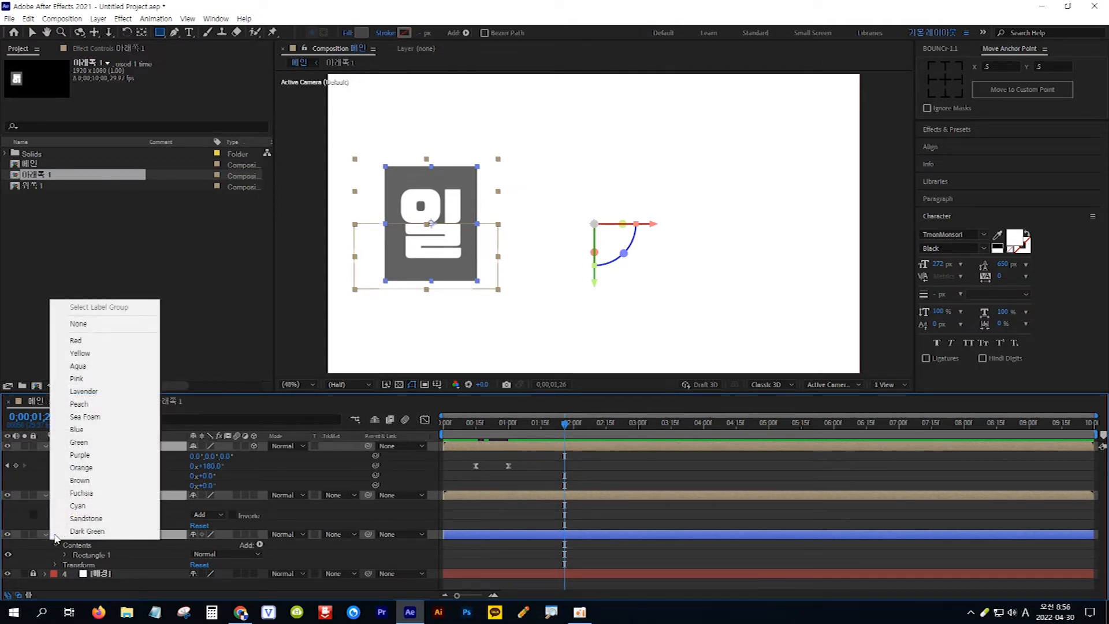
click(100, 431)
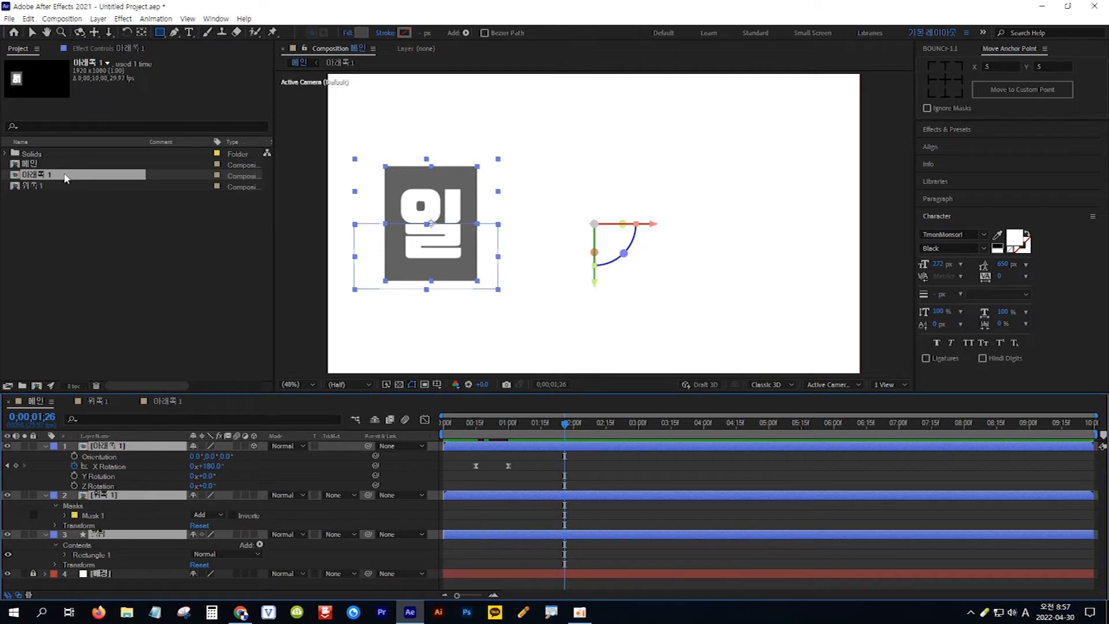
Duplicate the 아래쪽 1 and 위쪽 1 compositions in the project.
key(ctrl)
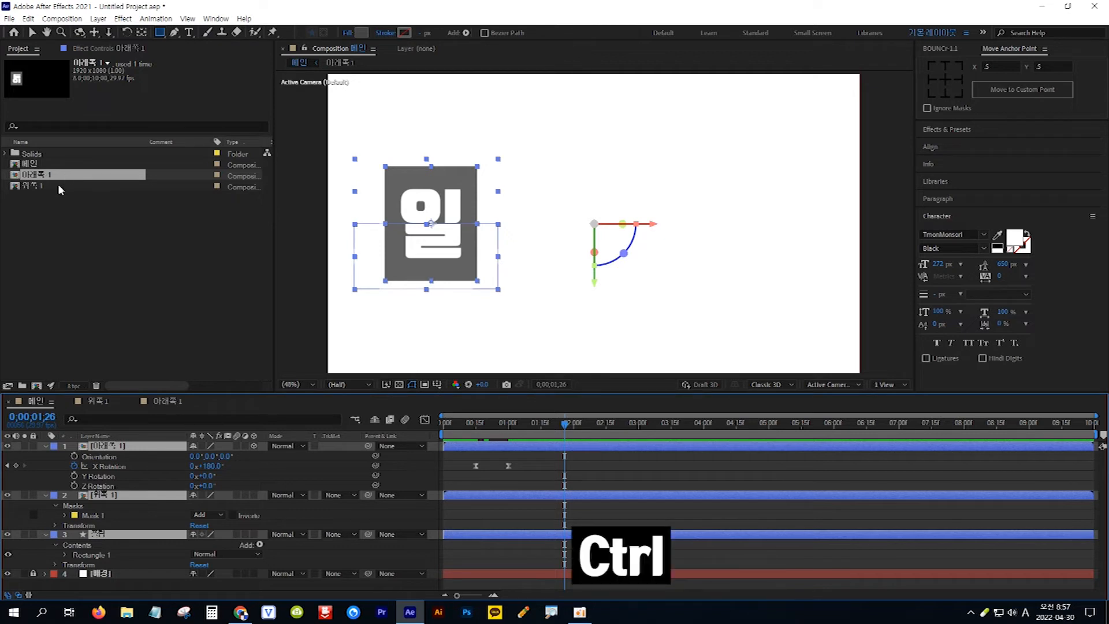
ctrl+click(57, 183)
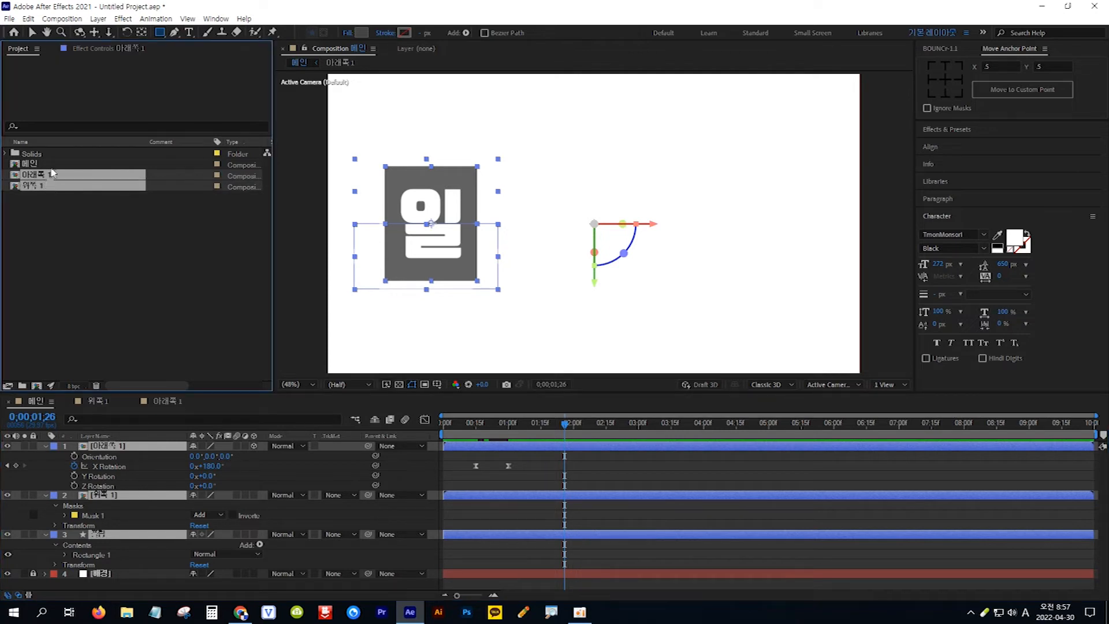
key(ctrl+d)
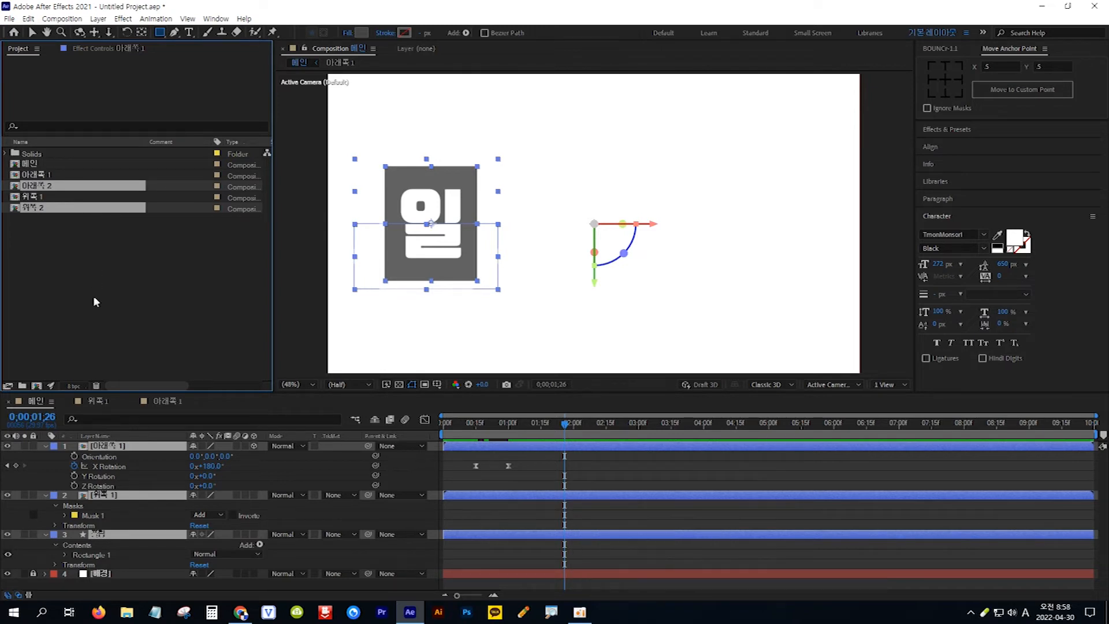
Show the layers' source names and duplicate the three blue layers, placing the copies together at the top of the stack.
click(148, 437)
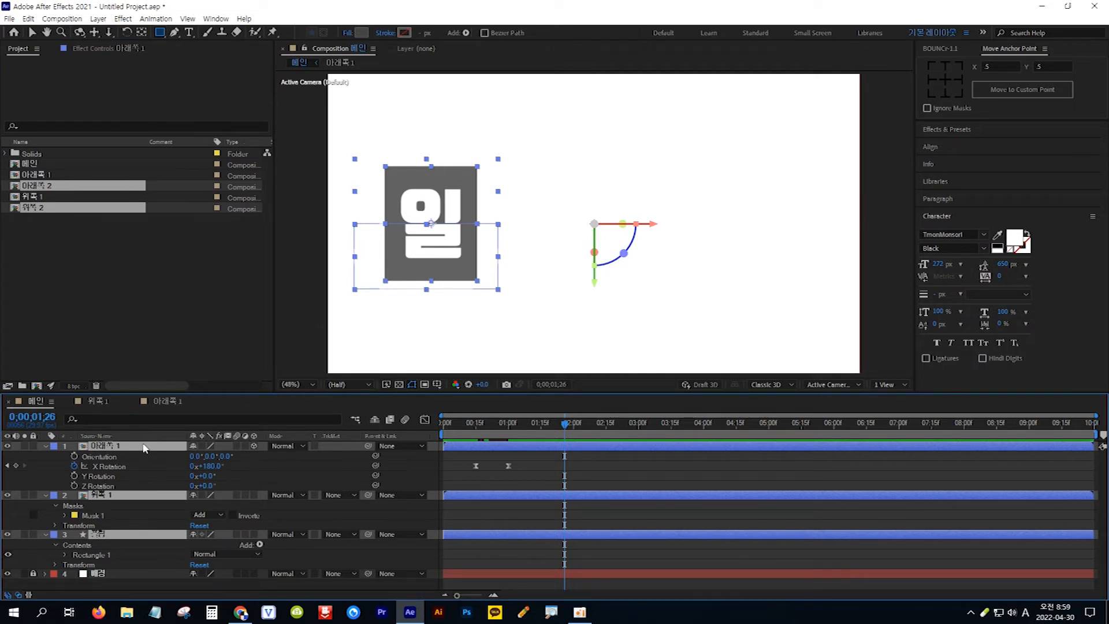
key(ctrl+d)
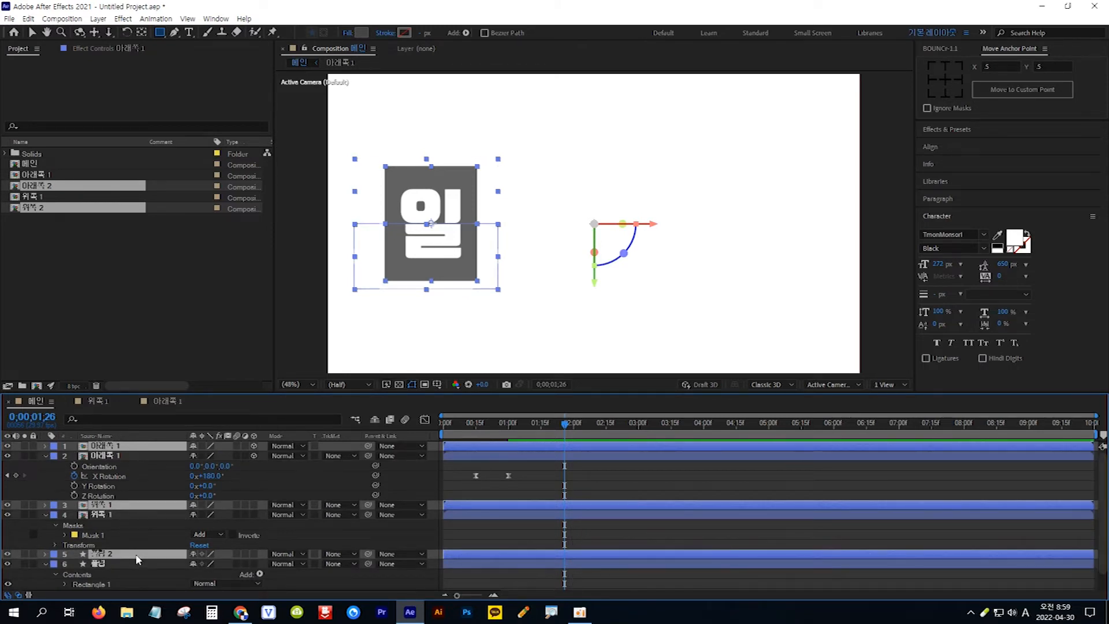
drag(136, 559, 134, 453)
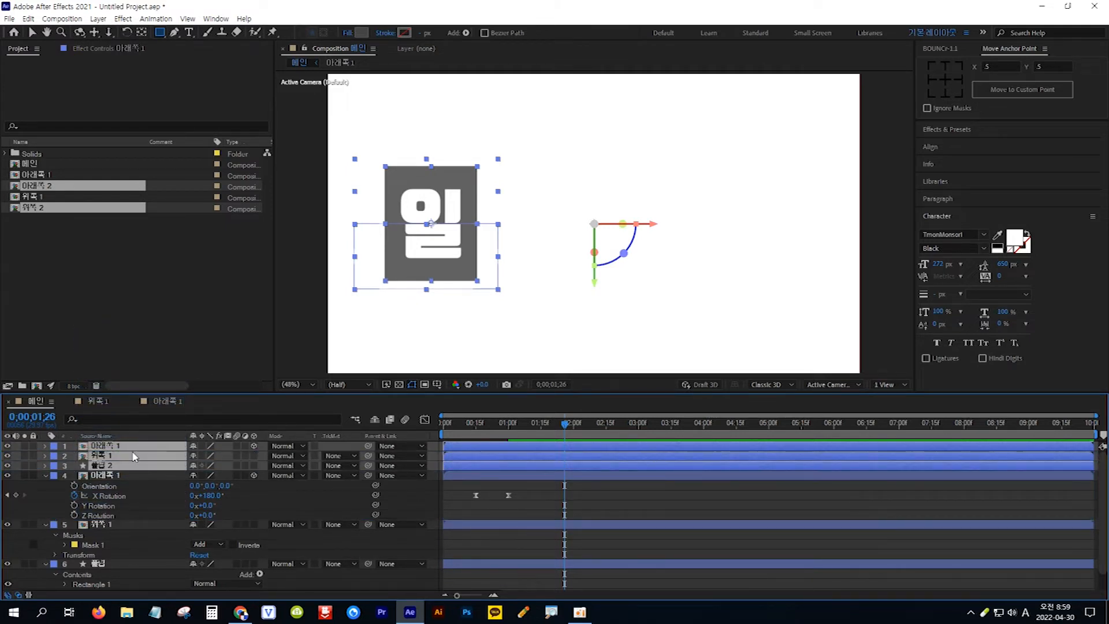
Assign the Orange label to the three duplicated layers.
click(55, 447)
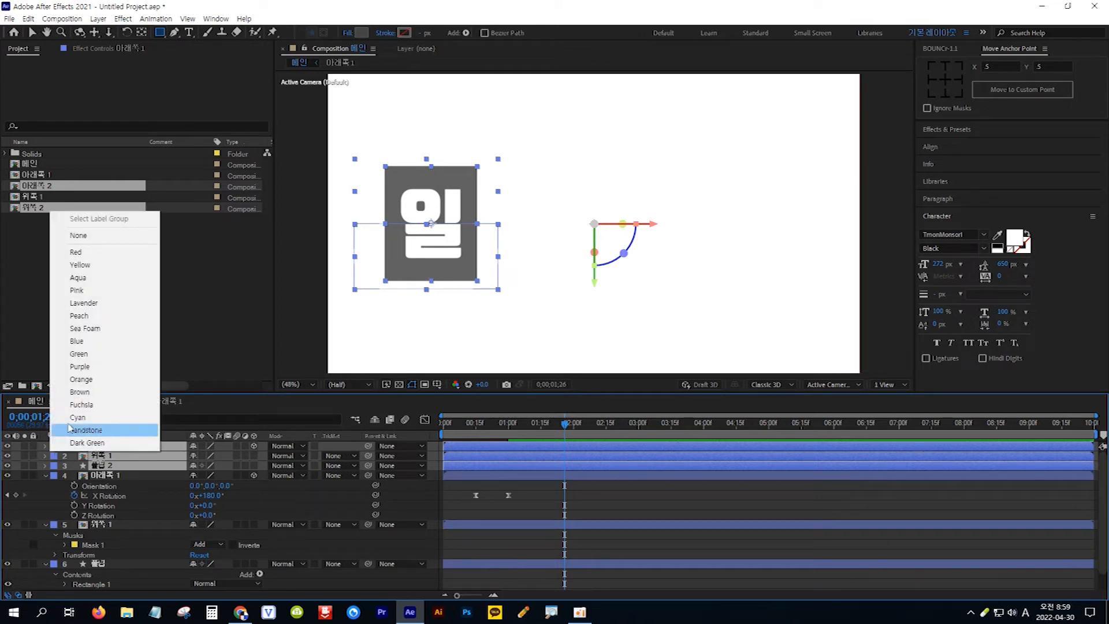
click(103, 379)
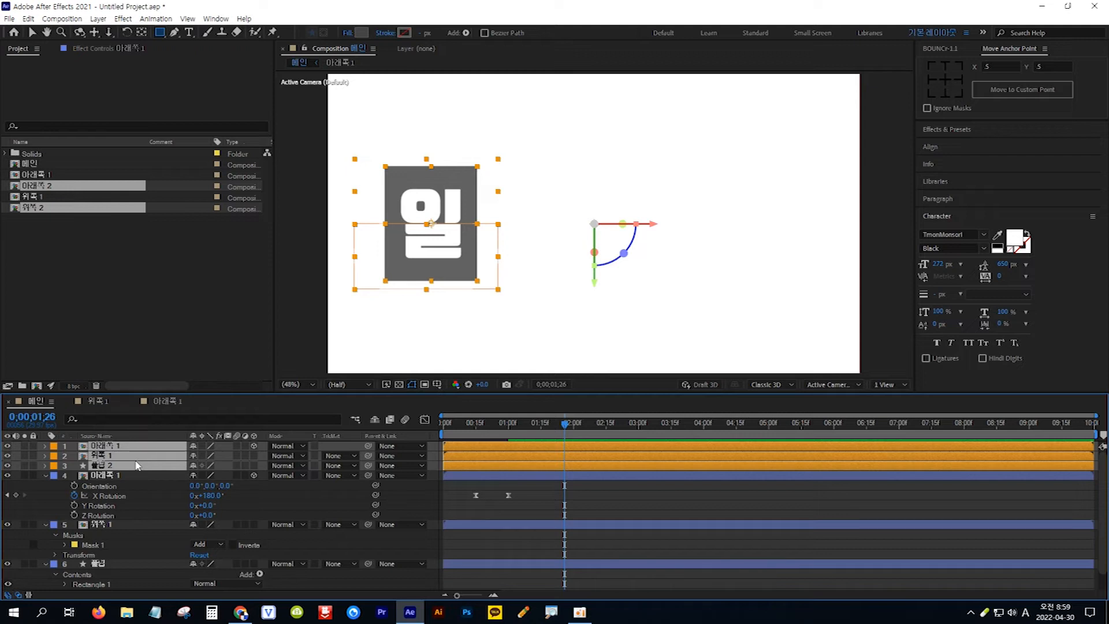
Move the three orange layers horizontally beside the first card, to X position 1319 for the compositions and 730.1 for the shape.
key(p)
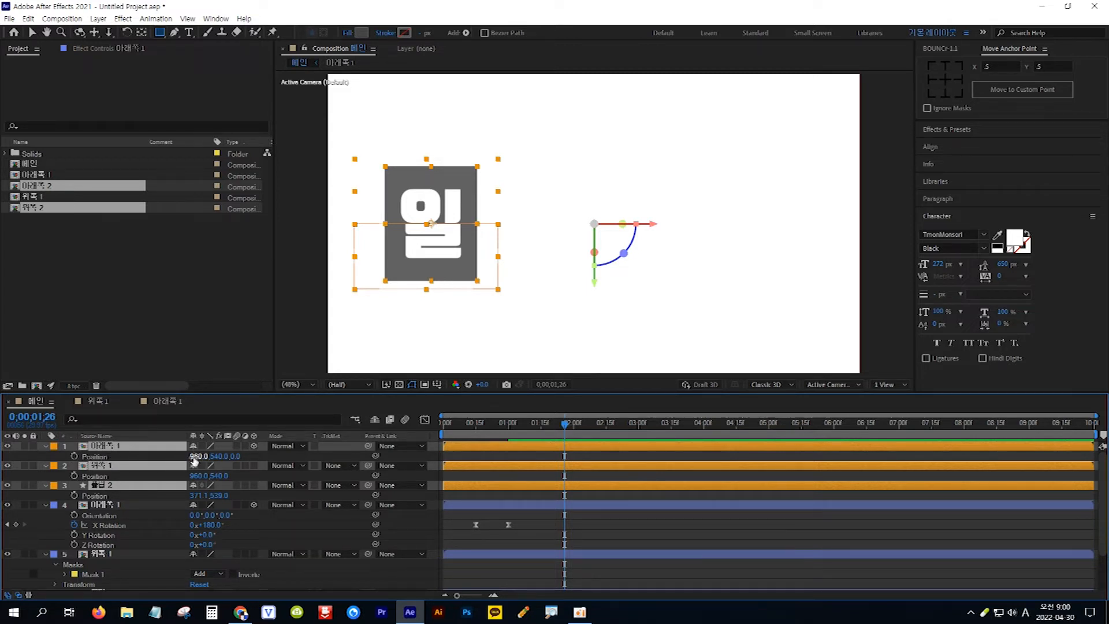
drag(195, 459, 407, 461)
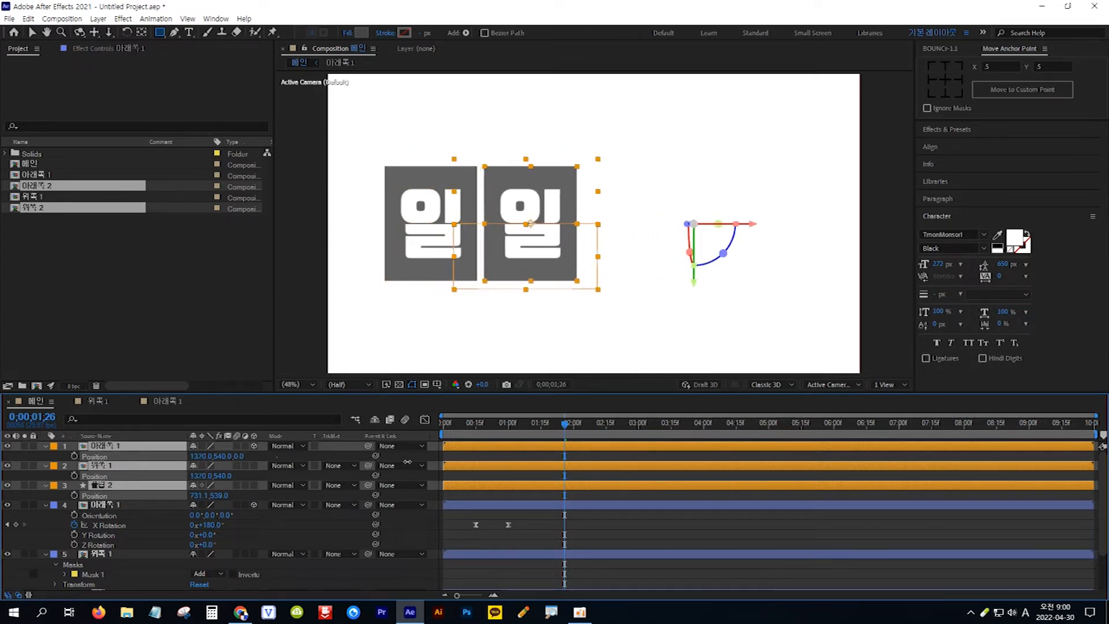
click(530, 532)
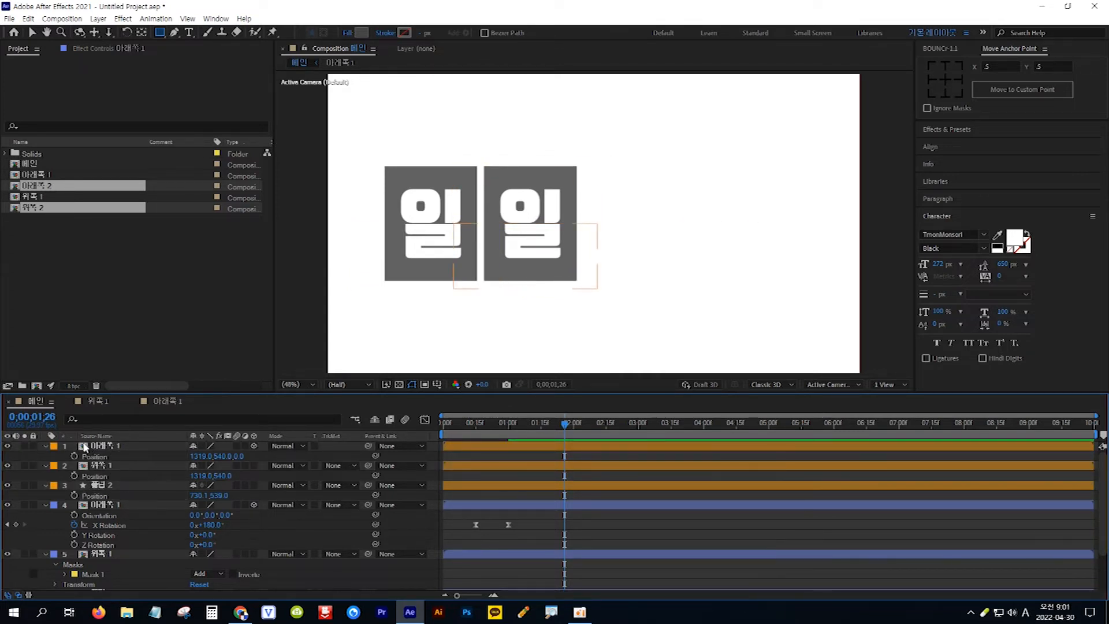
Replace the source of the orange 아래쪽 1 layer with the 아래쪽 2 composition.
click(110, 446)
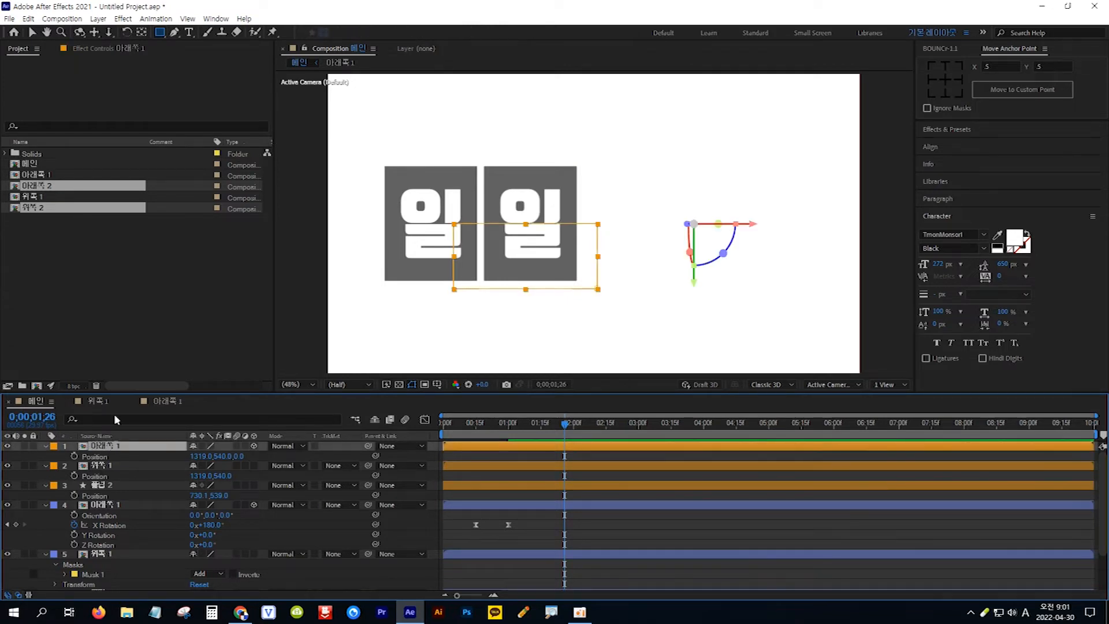
click(107, 285)
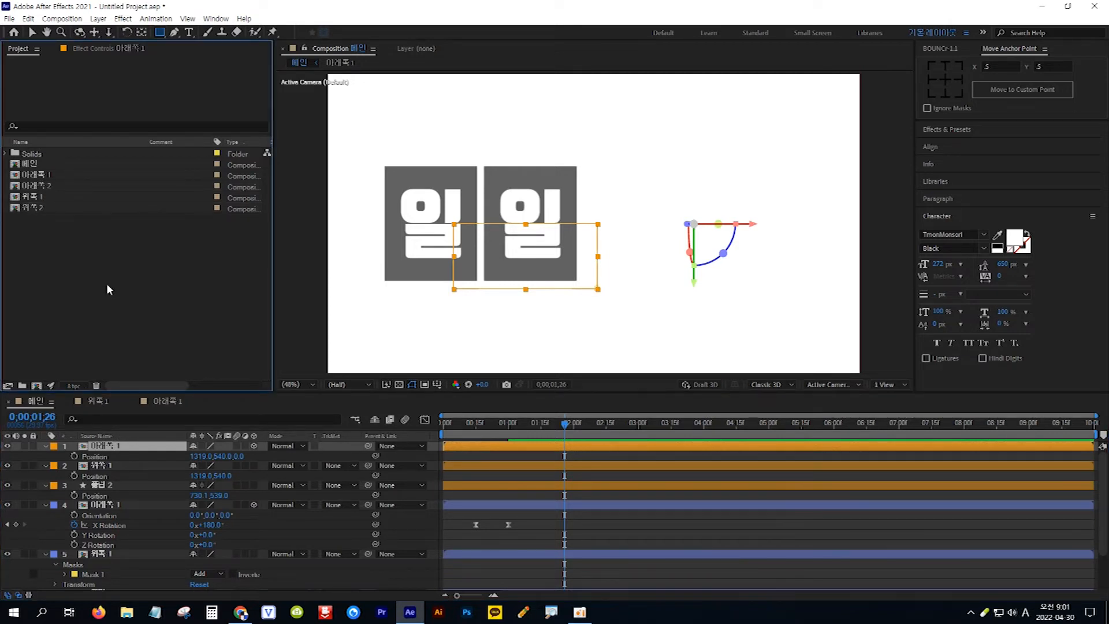
key(alt)
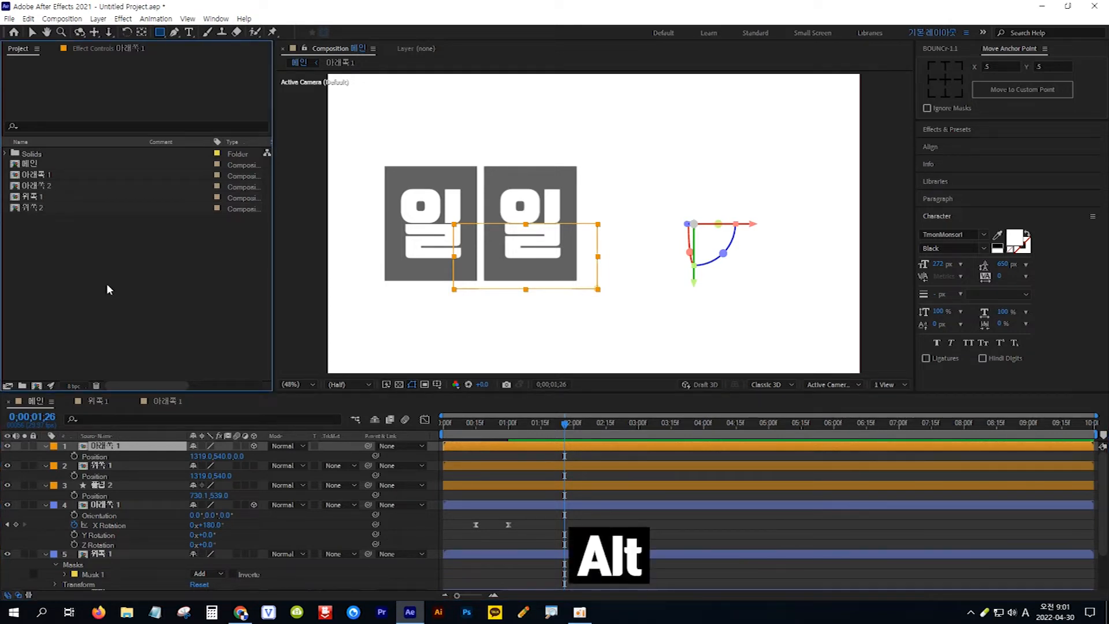
alt+click(58, 188)
drag(57, 187, 114, 443)
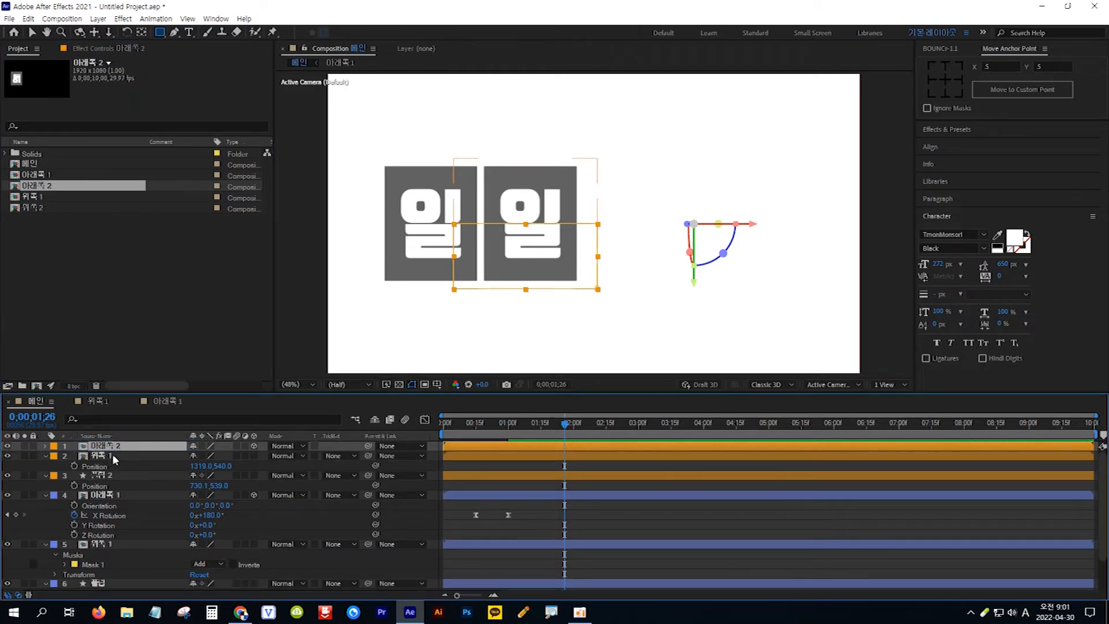
Replace the source of the orange 위쪽 1 layer with the 위쪽 2 composition.
click(112, 455)
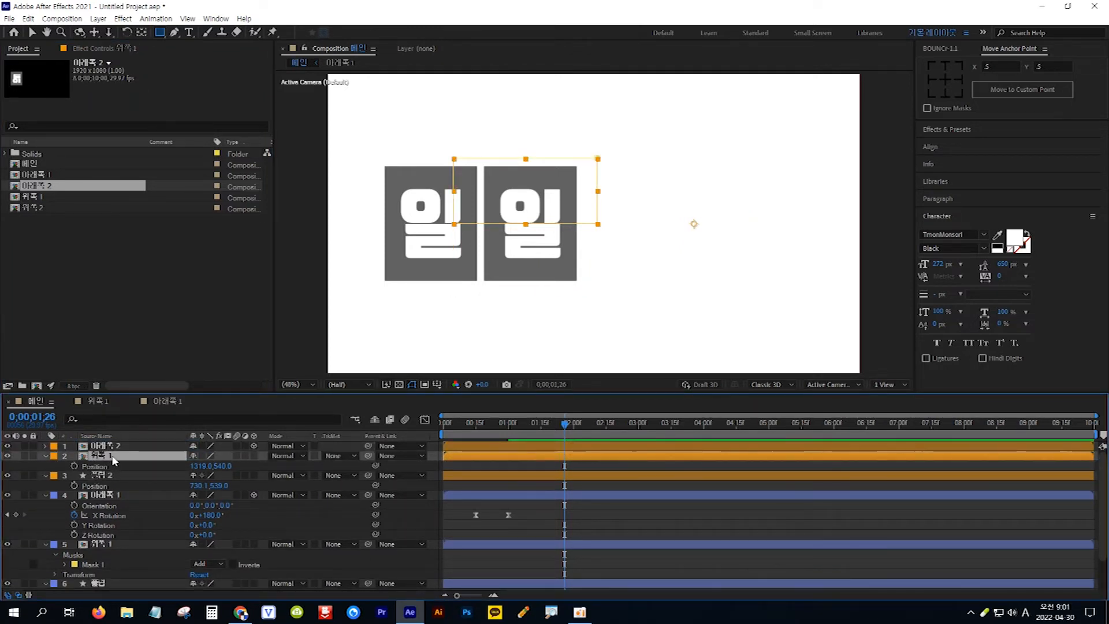
click(45, 206)
drag(45, 207, 107, 460)
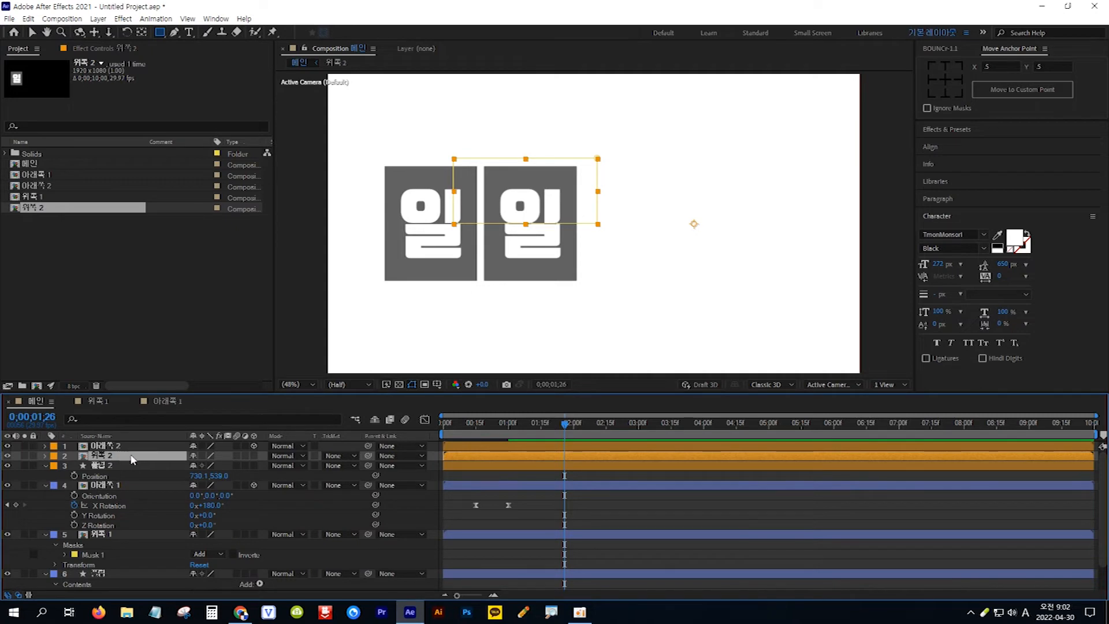
Change the text in the 위쪽 2 composition to 어 and return to the 메인 composition.
double_click(132, 459)
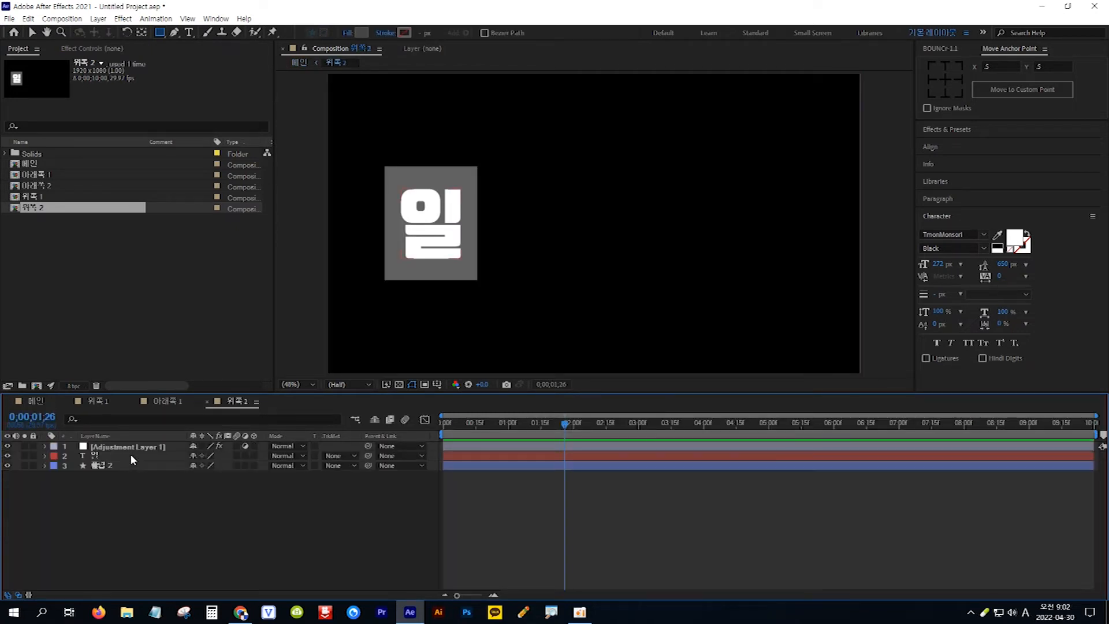
click(114, 456)
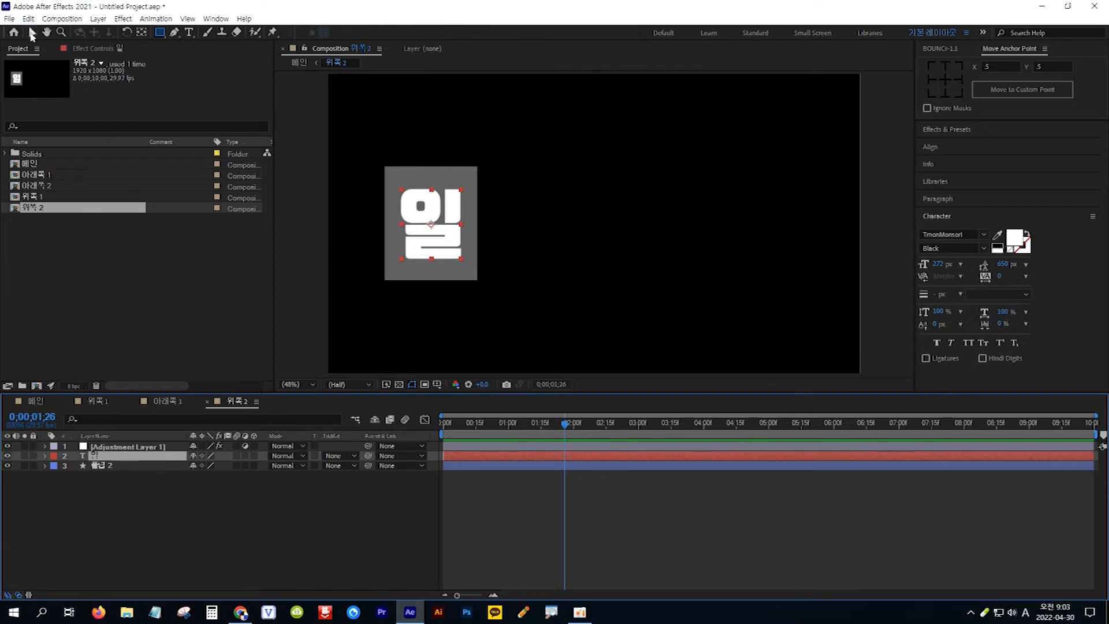
click(30, 32)
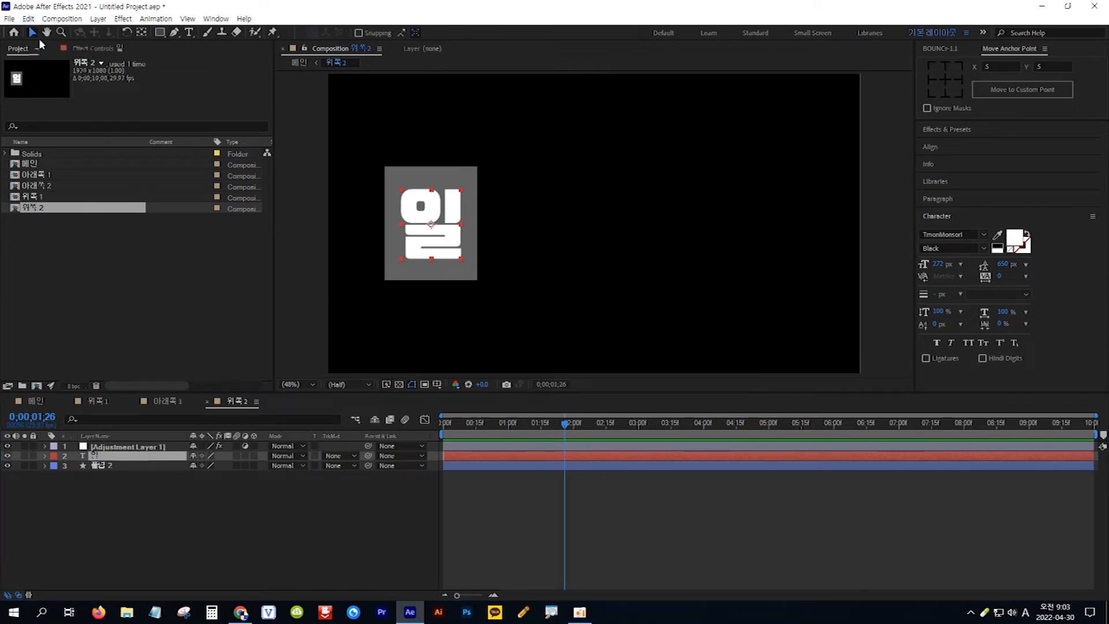
double_click(434, 243)
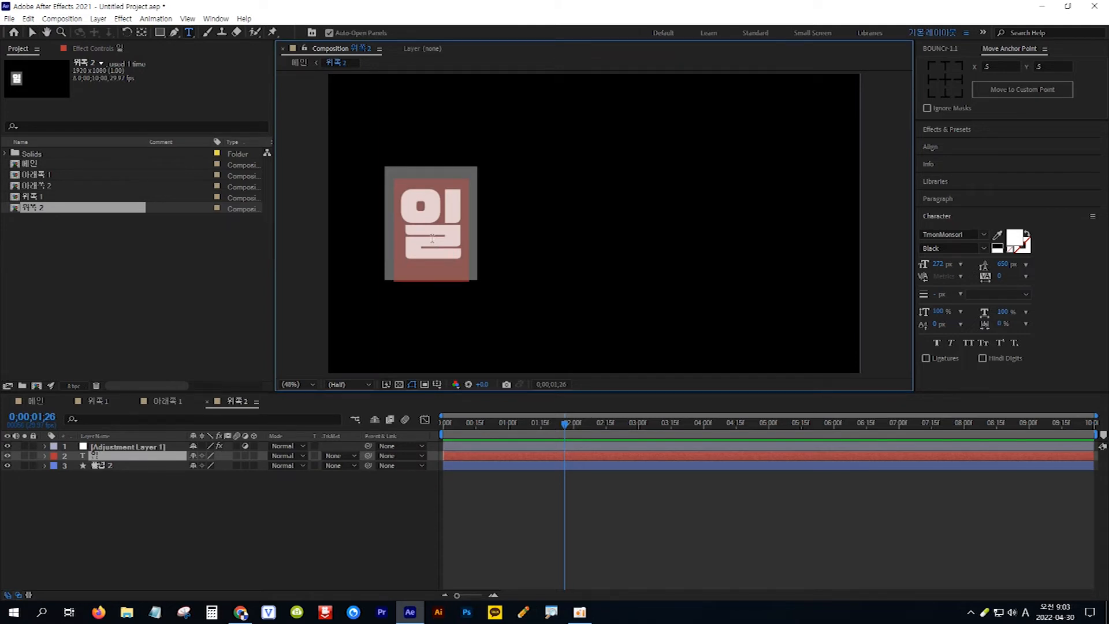
key(Hangul)
text(애)
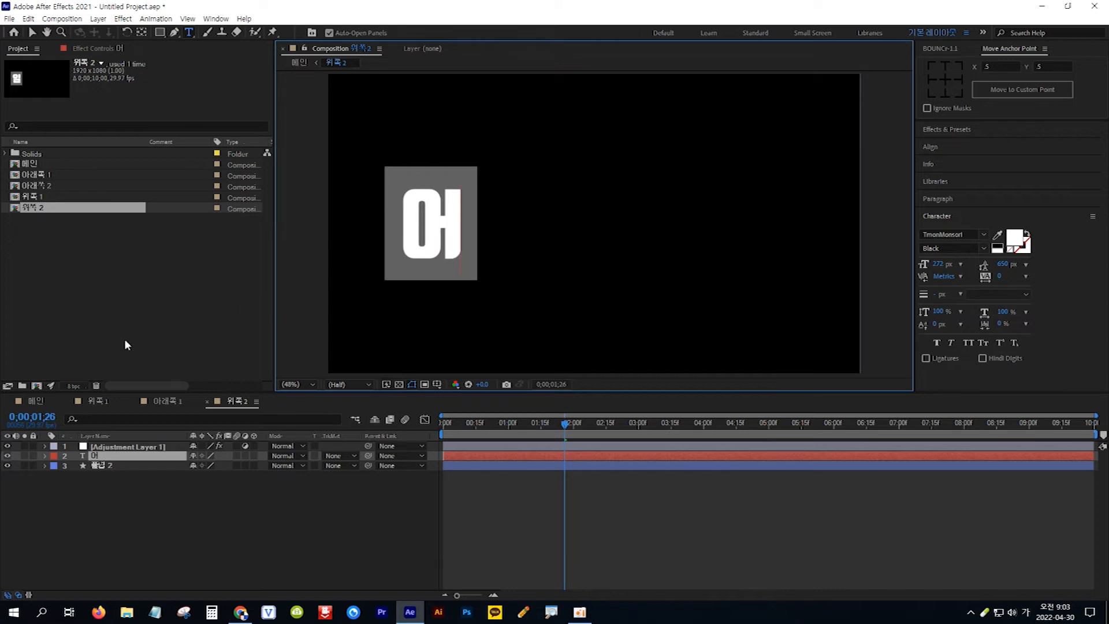
click(33, 399)
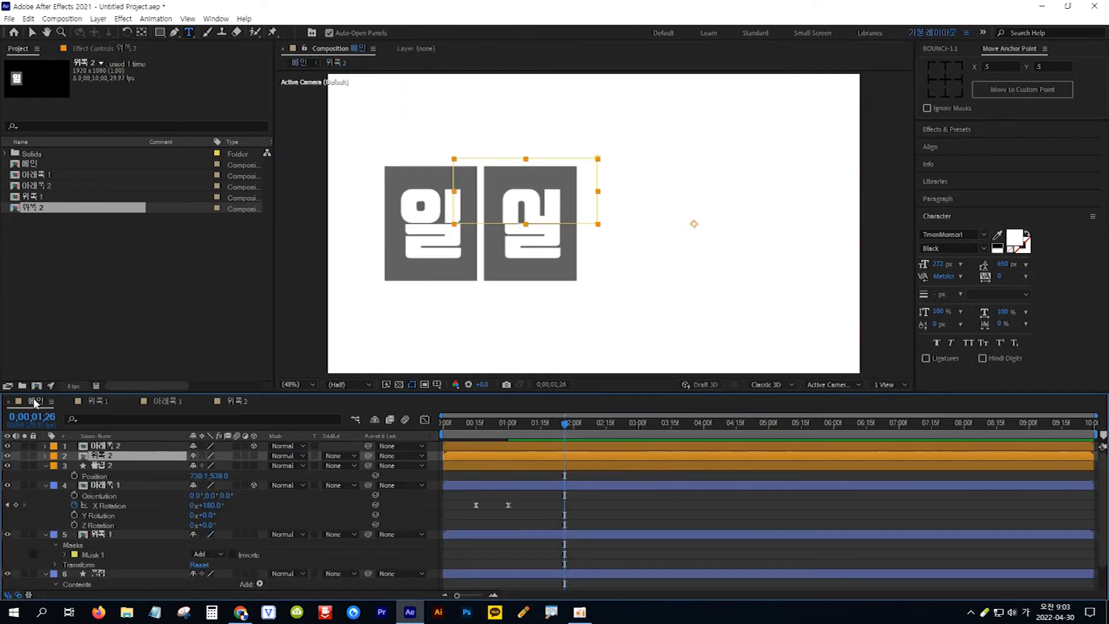
Change the text in the 아래쪽 2 composition to 어 and preview both cards' flip in the 메인 composition.
double_click(113, 446)
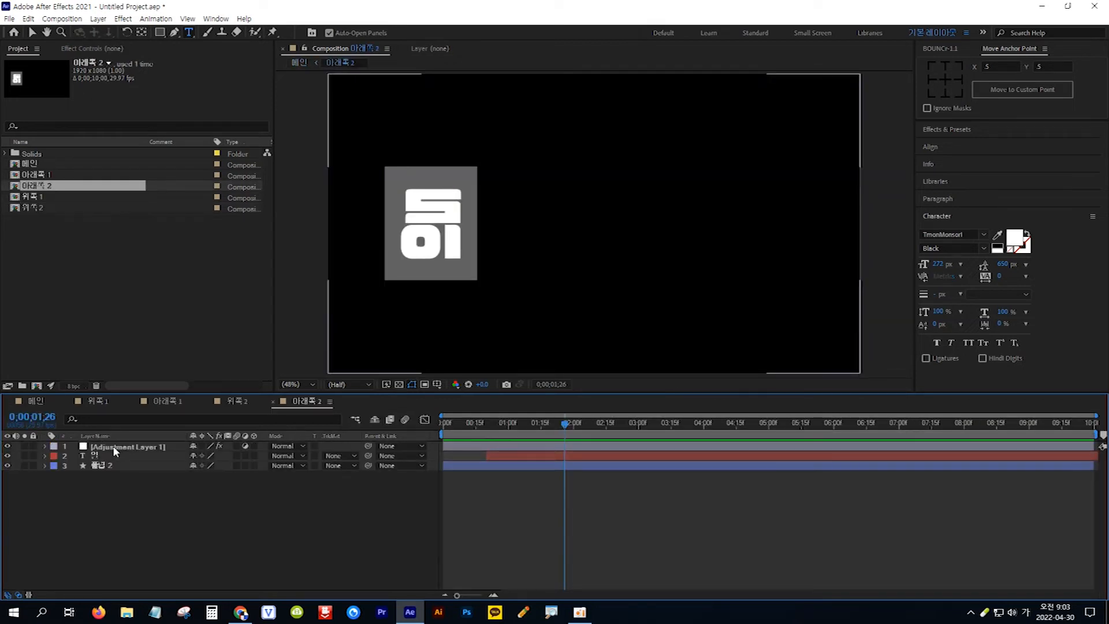
click(112, 455)
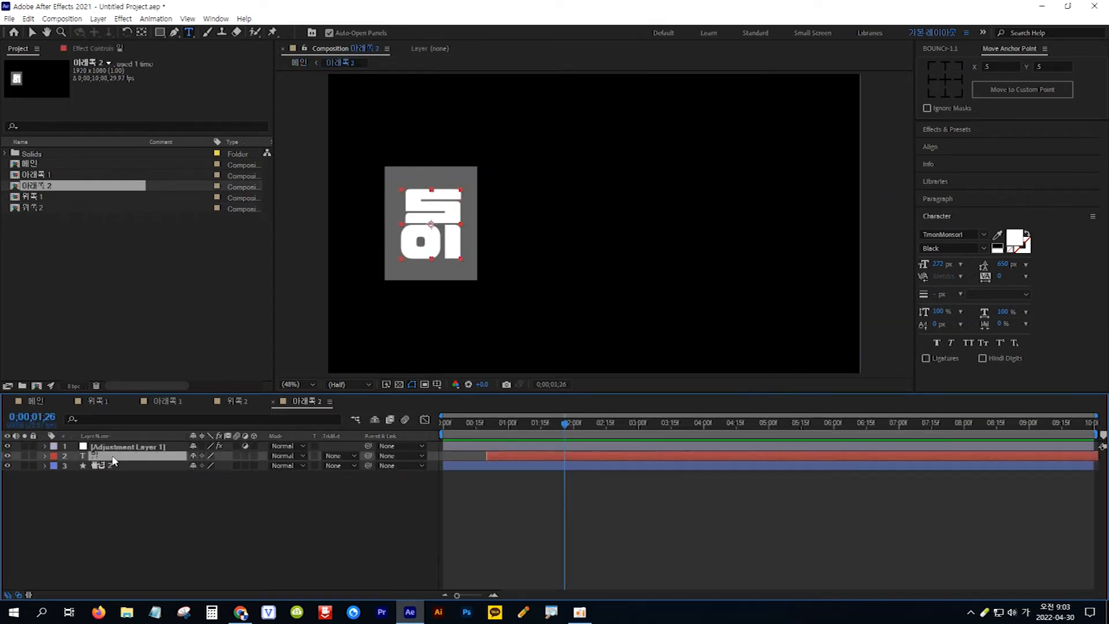
double_click(427, 238)
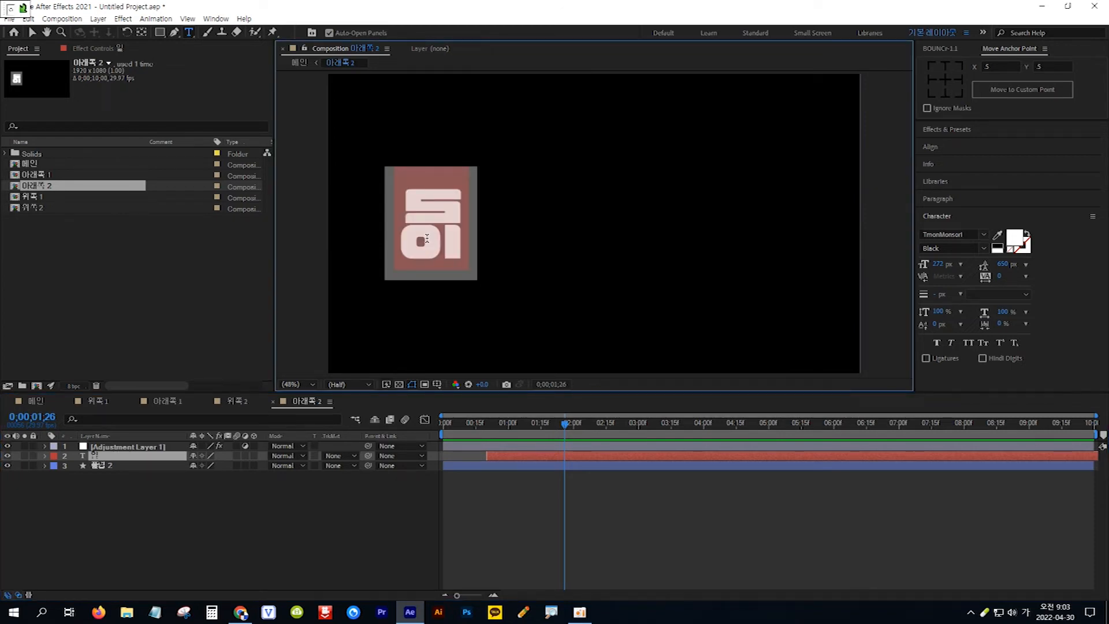
text(애)
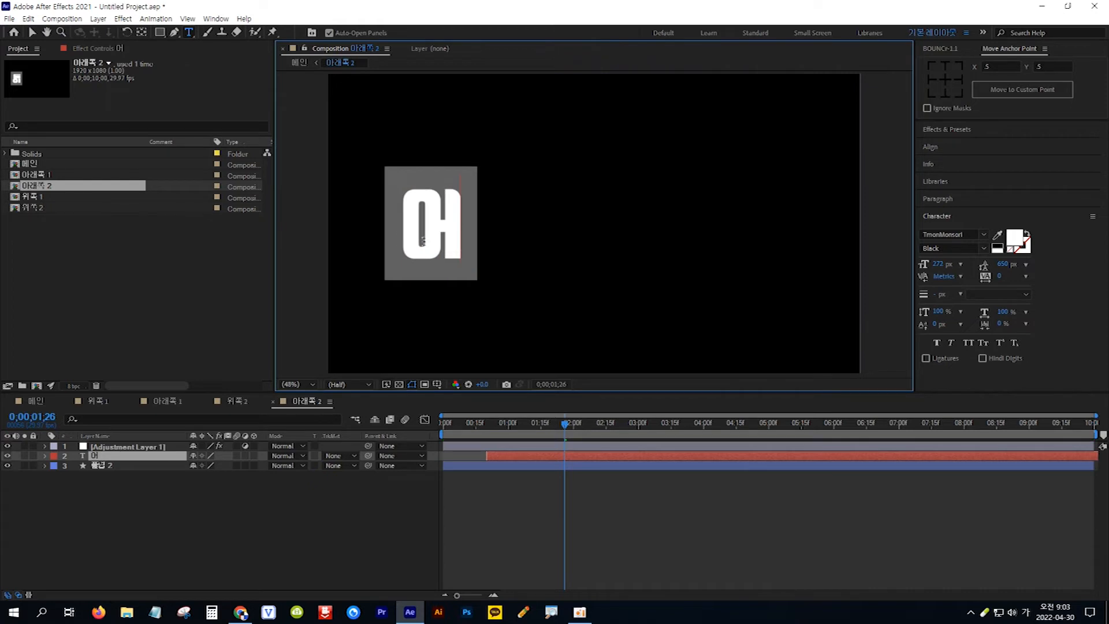
click(37, 398)
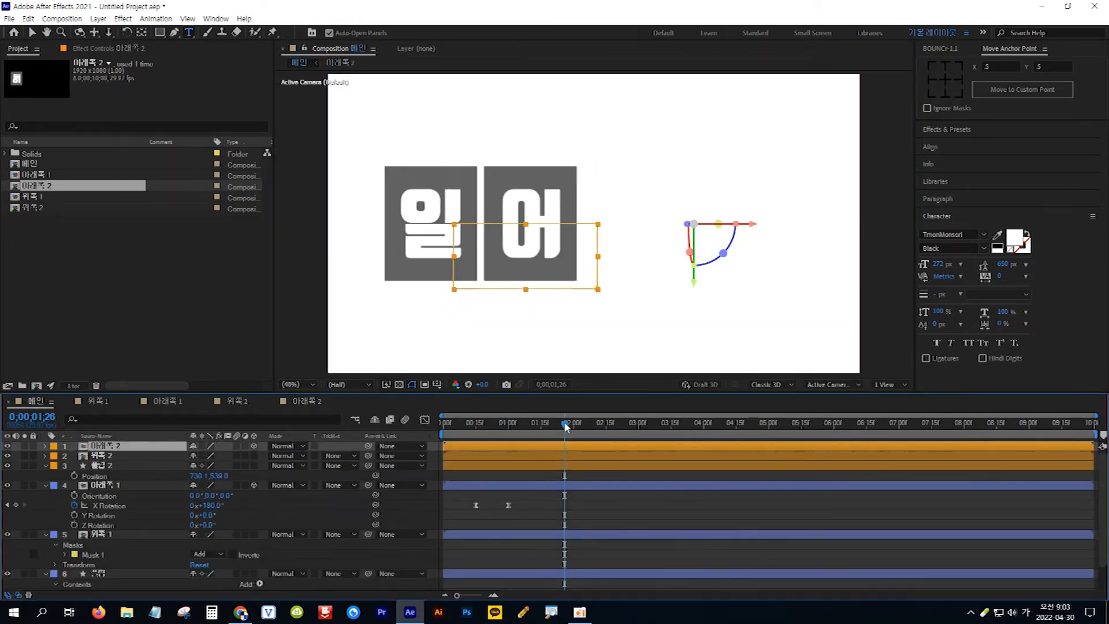
key(Home)
drag(444, 428, 528, 436)
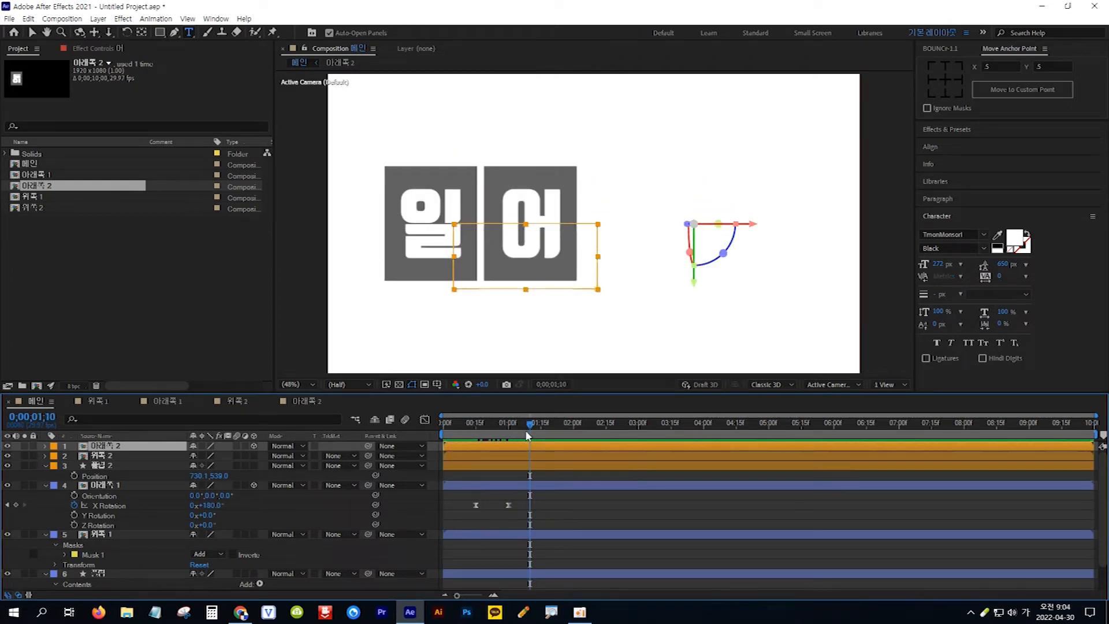
Duplicate the 아래쪽 2 and 위쪽 2 compositions in the project.
click(65, 188)
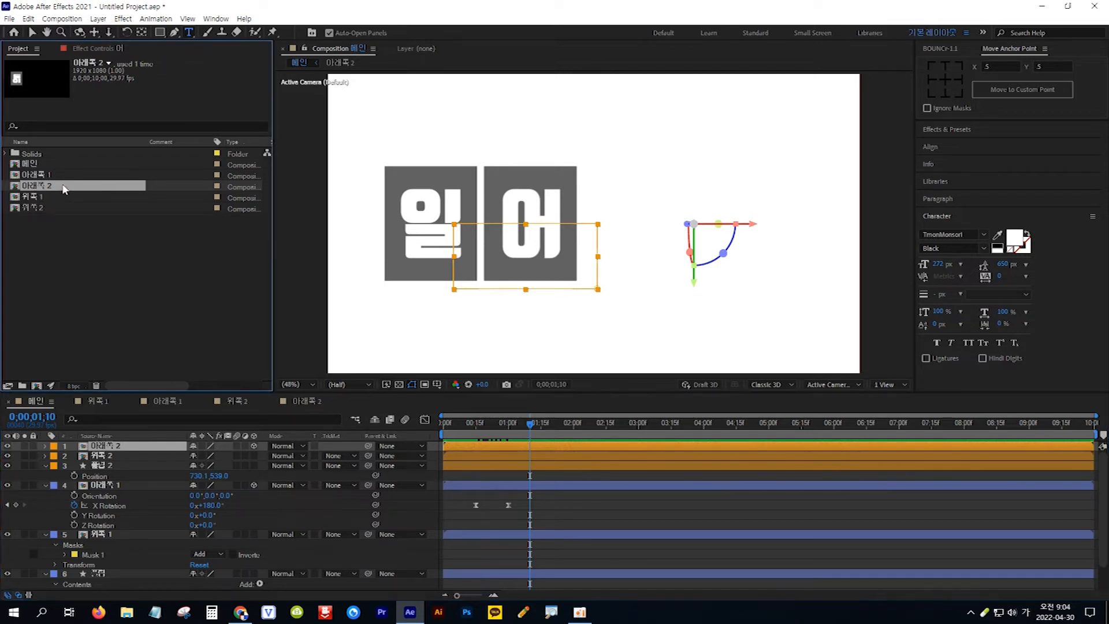
key(ctrl)
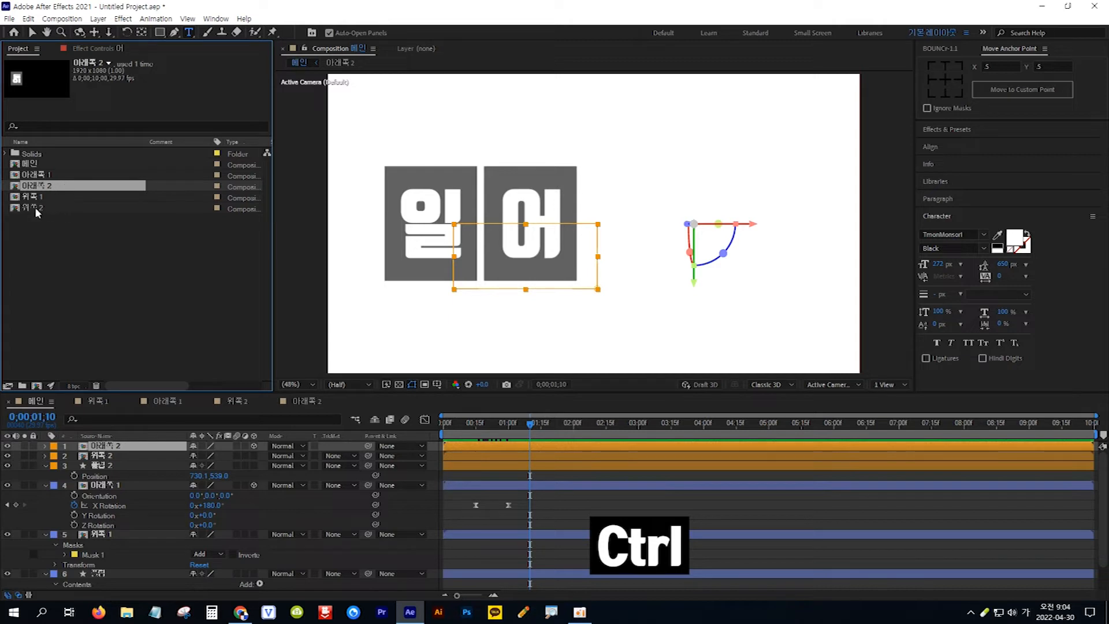
ctrl+click(54, 207)
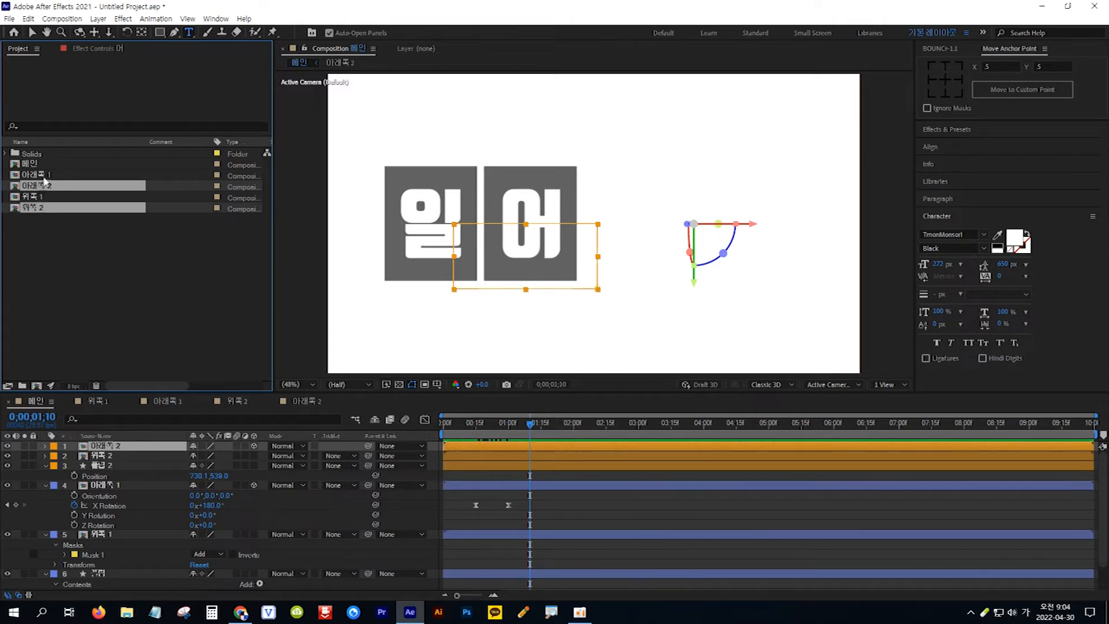
key(ctrl+d)
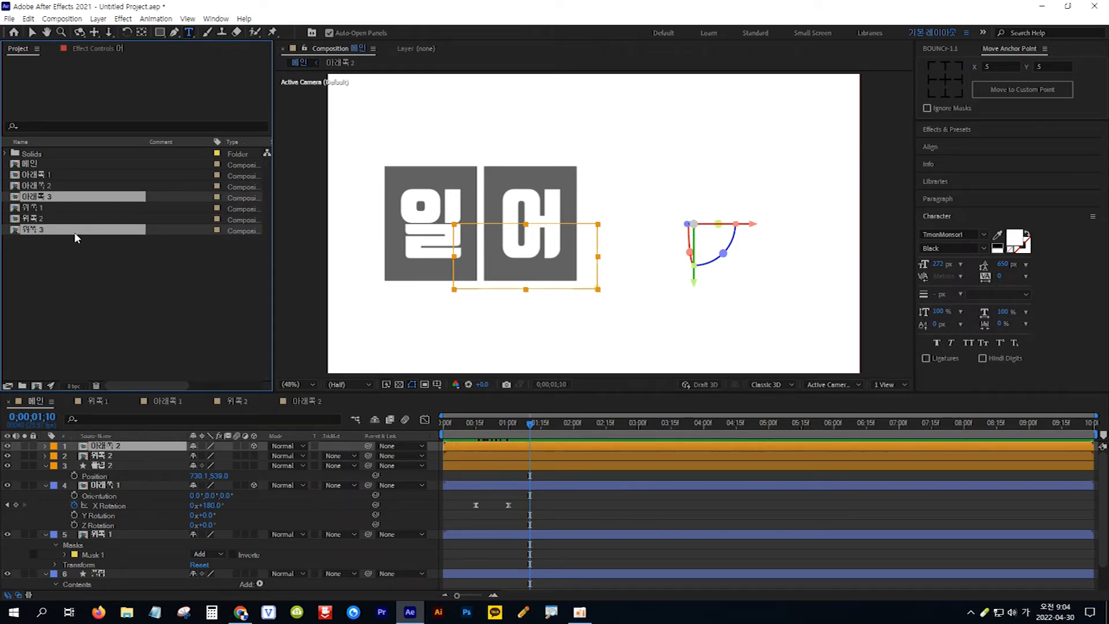
Duplicate the three orange layers and place the copies together at the top of the stack.
click(131, 450)
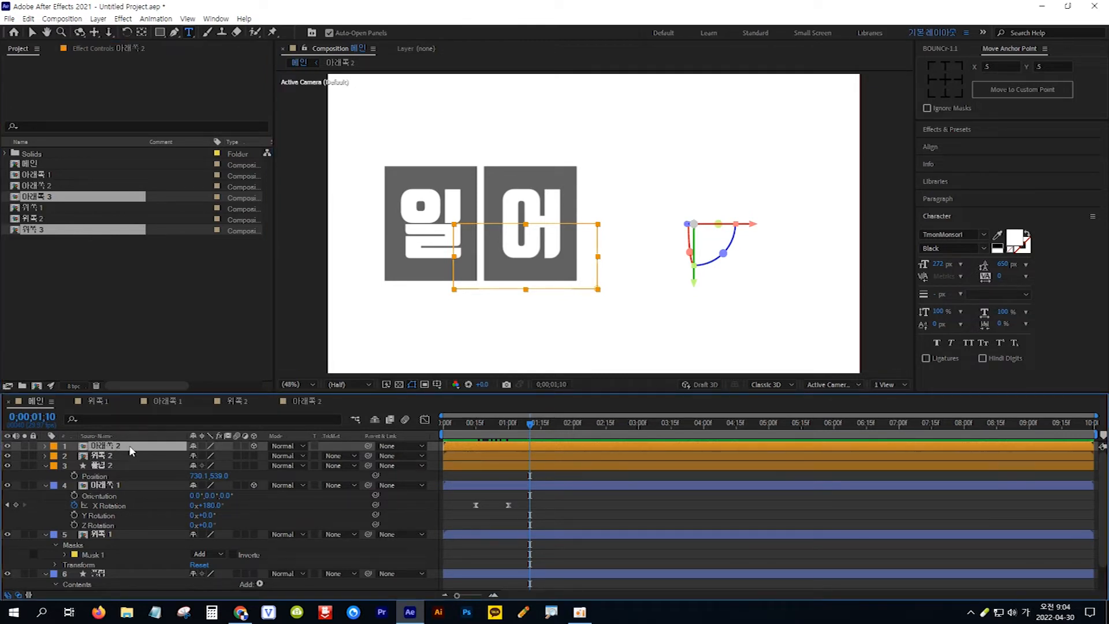
key(shift)
shift+click(87, 465)
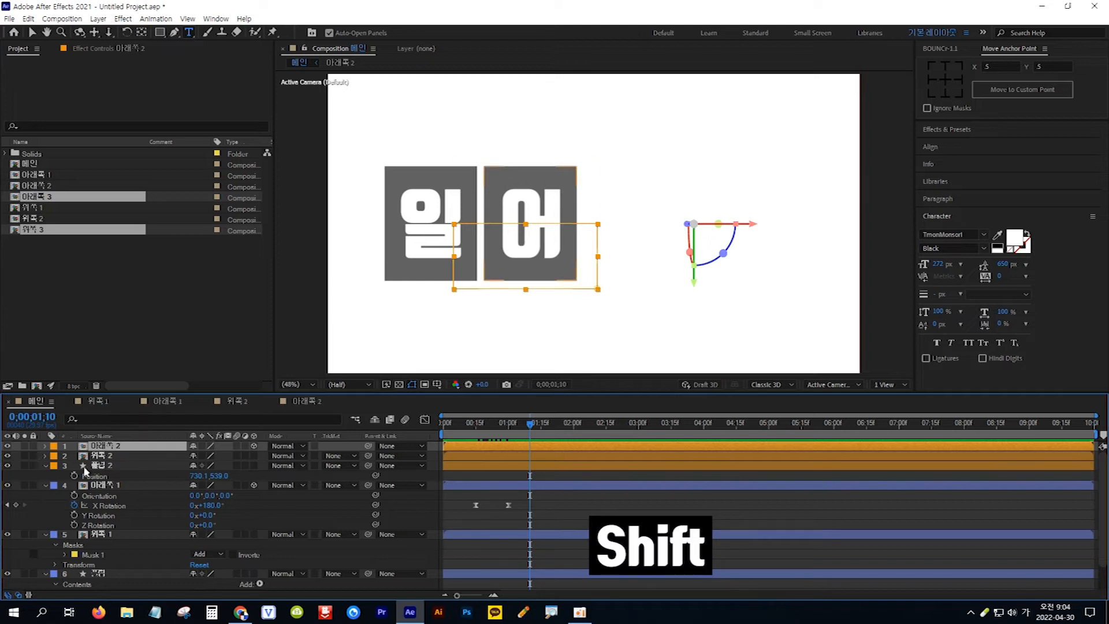
shift+click(116, 464)
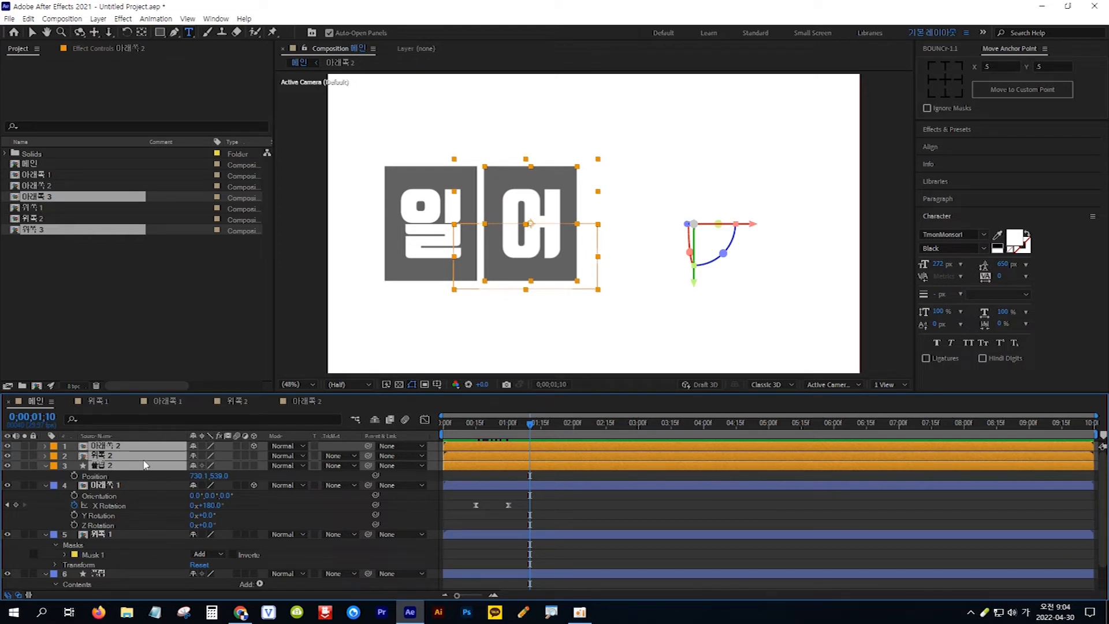
key(ctrl+d)
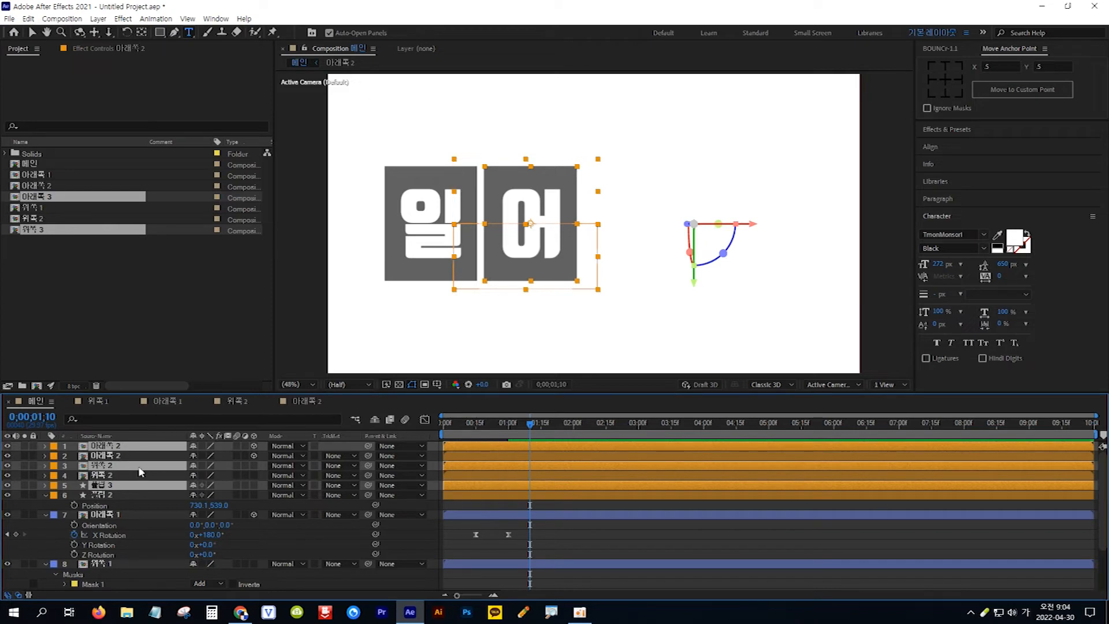
mouse_move(140, 465)
mouse_down()
mouse_move(139, 447)
mouse_move(139, 458)
mouse_up()
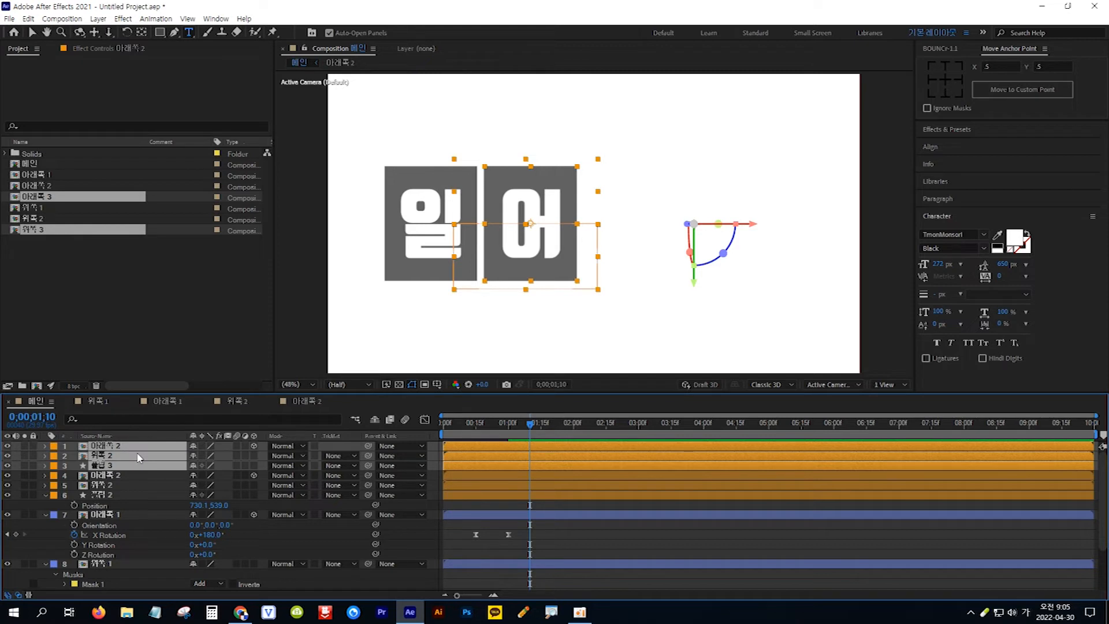
Assign the Green label to the three newly duplicated layers.
click(56, 458)
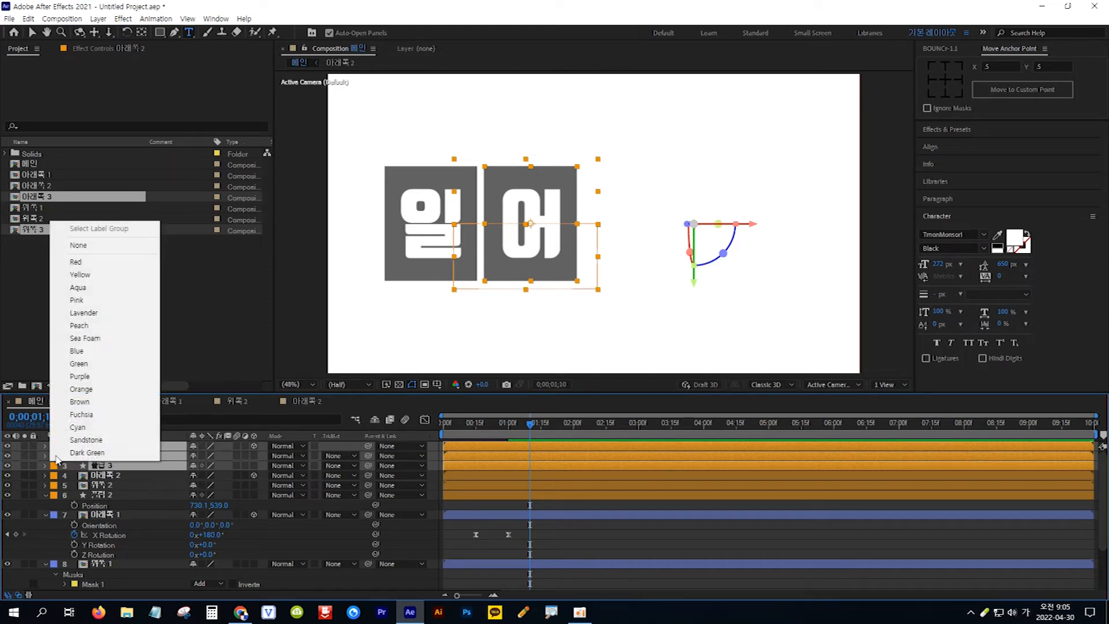
click(95, 365)
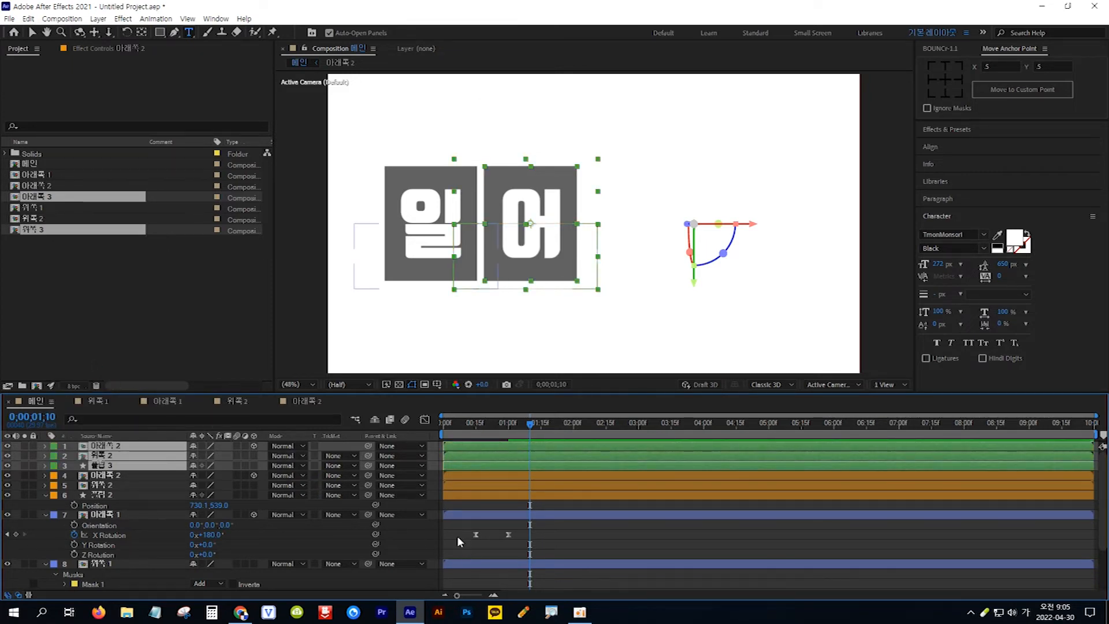
click(456, 535)
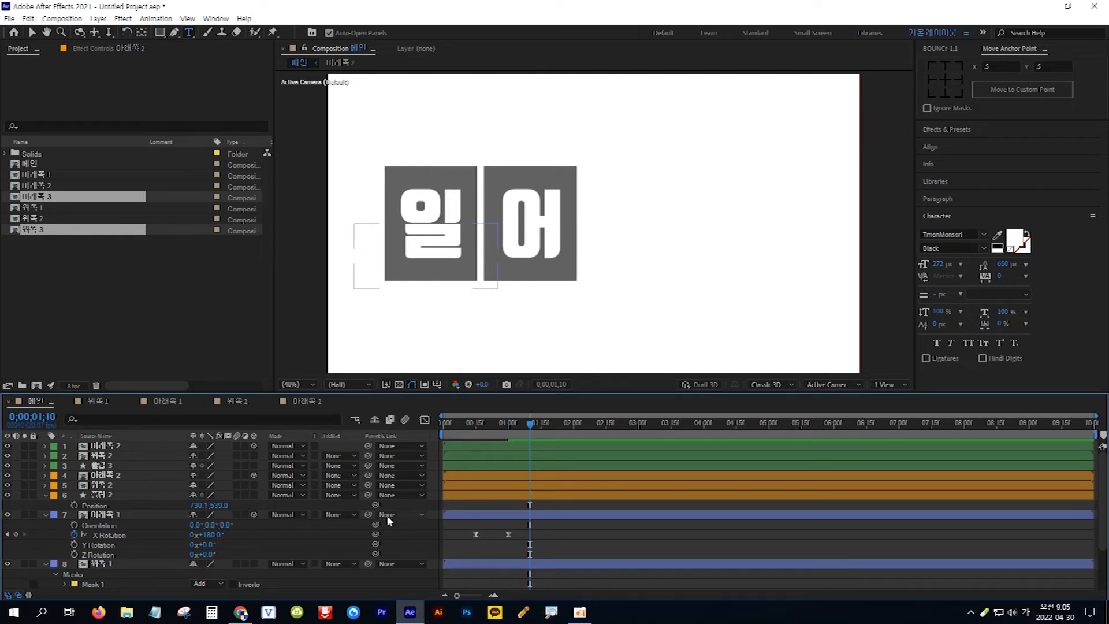
Replace the sources of the green 아래쪽 2 and 위쪽 2 layers with the 아래쪽 3 and 위쪽 3 compositions.
click(127, 446)
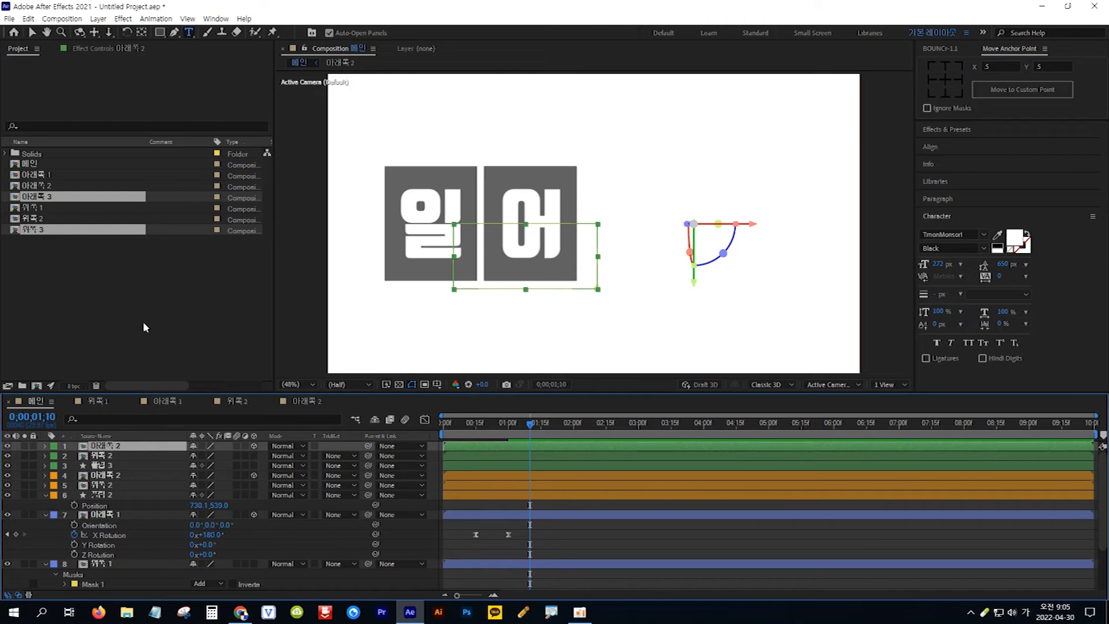
click(144, 307)
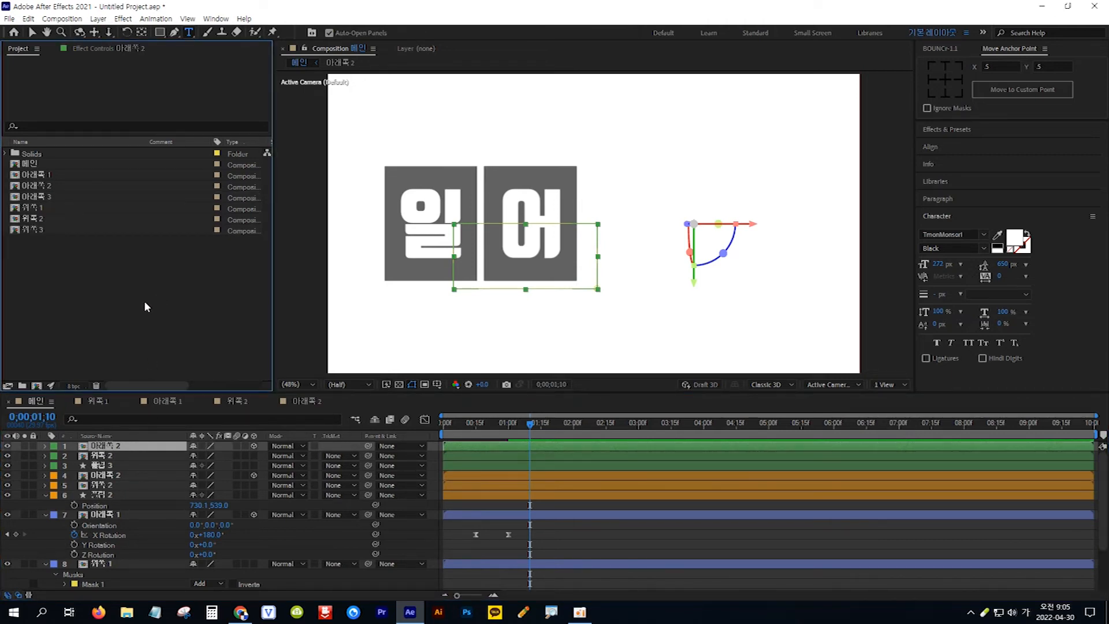
key(alt)
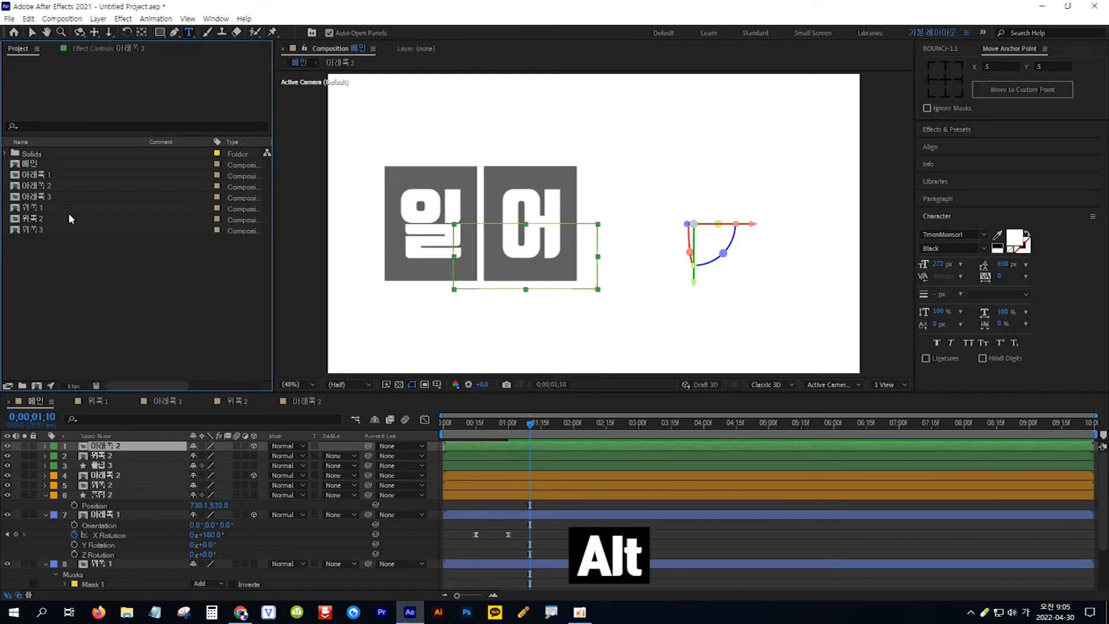
click(58, 196)
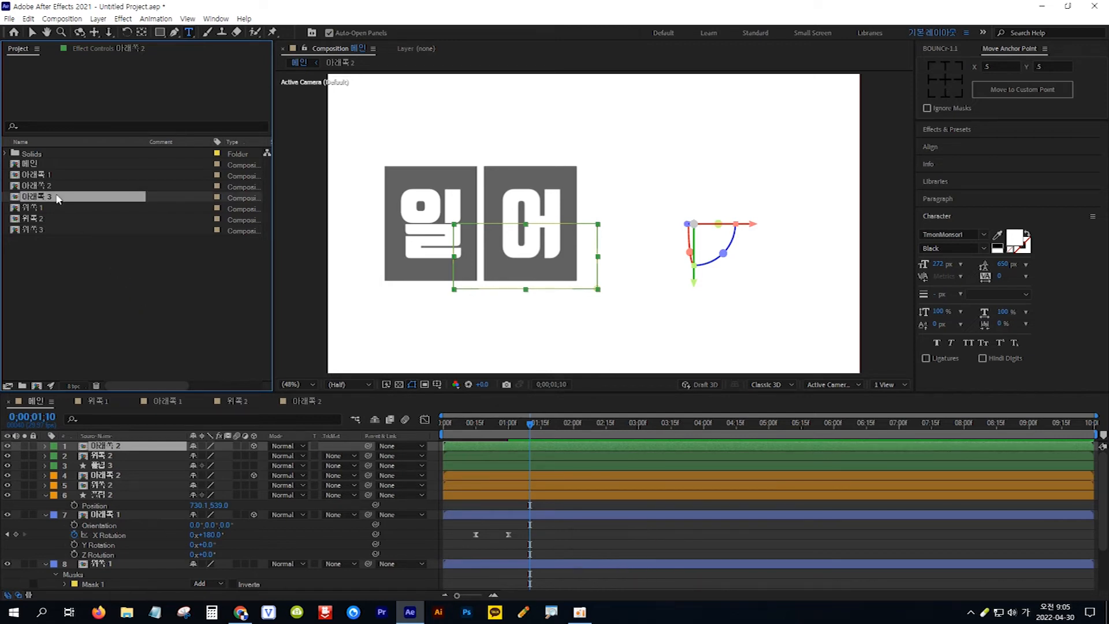
drag(100, 200, 134, 446)
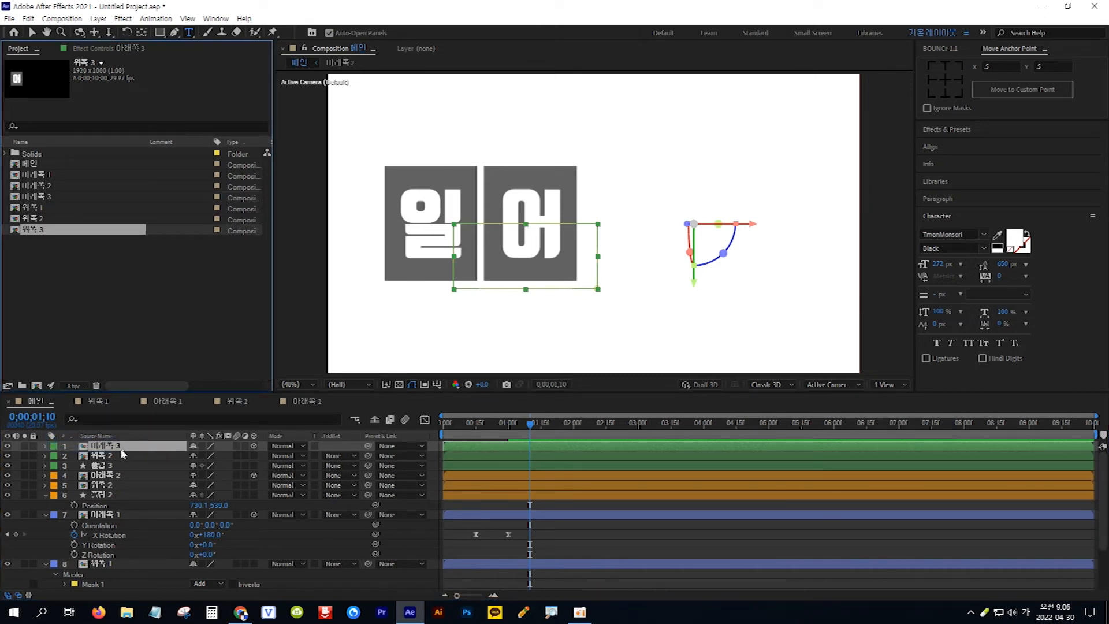
mouse_move(122, 448)
mouse_down()
mouse_move(91, 458)
mouse_move(111, 460)
mouse_up()
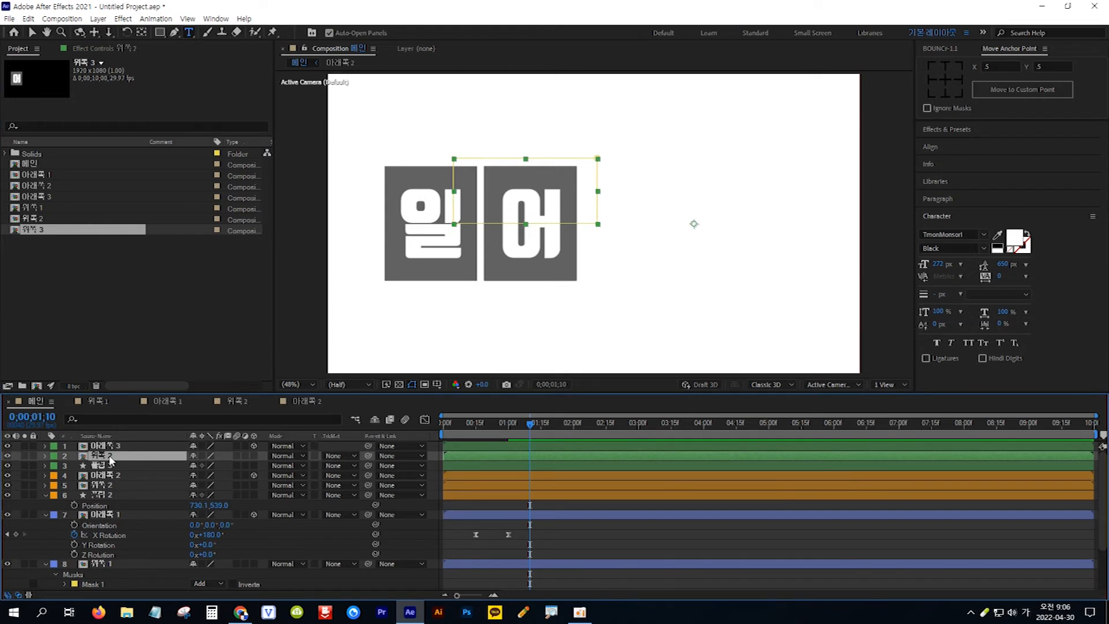
key(alt)
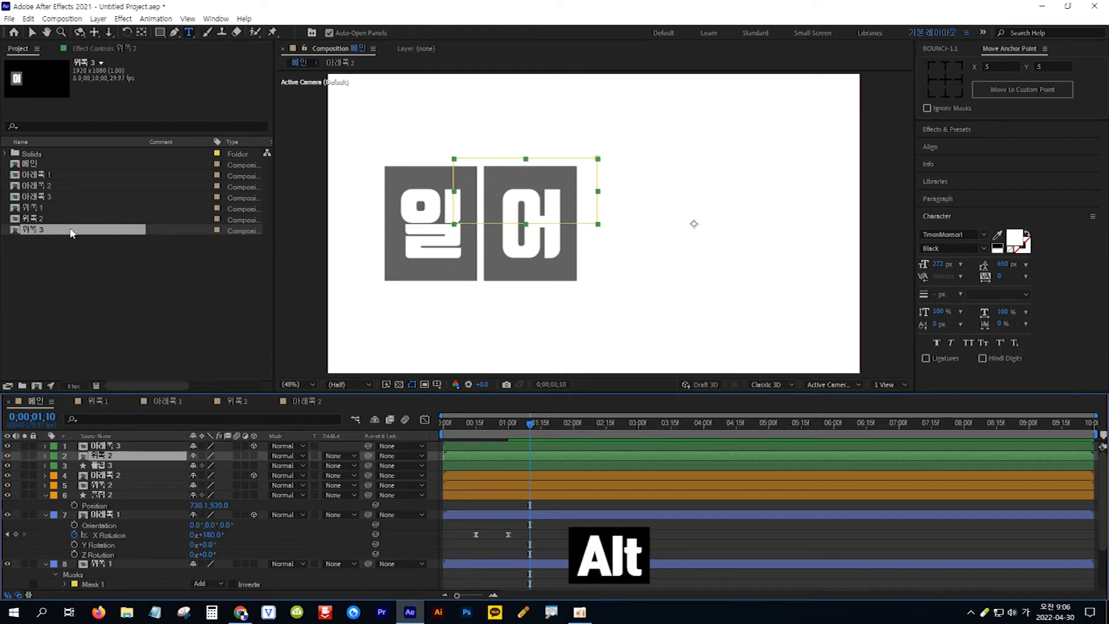
drag(72, 233, 113, 459)
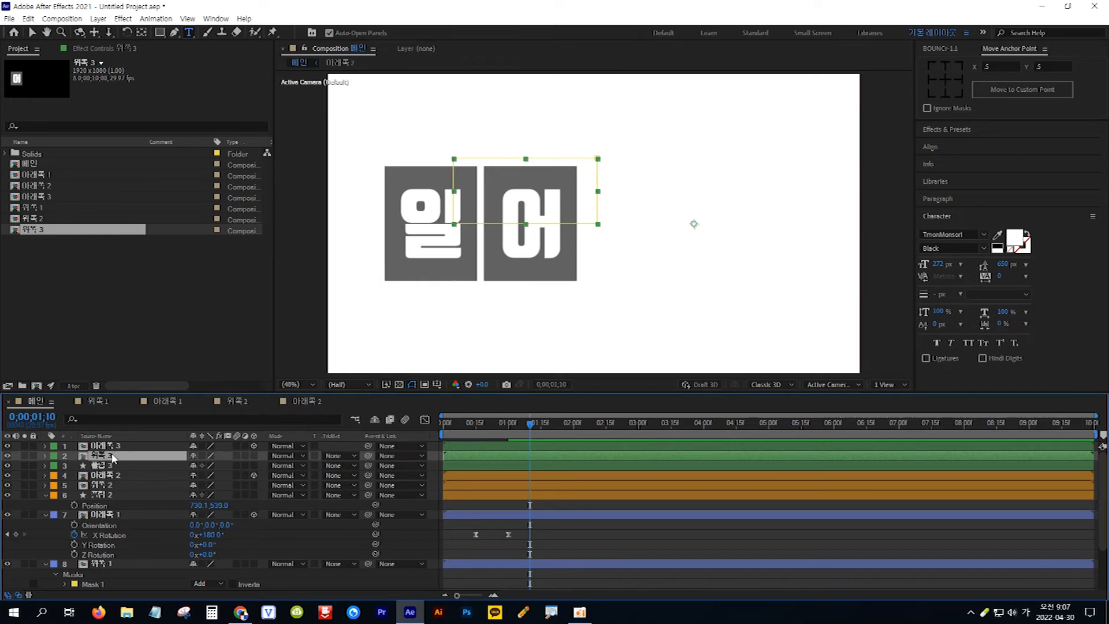
Change the text in the 아래쪽 3 composition to 나 and return to the 메인 composition.
double_click(112, 449)
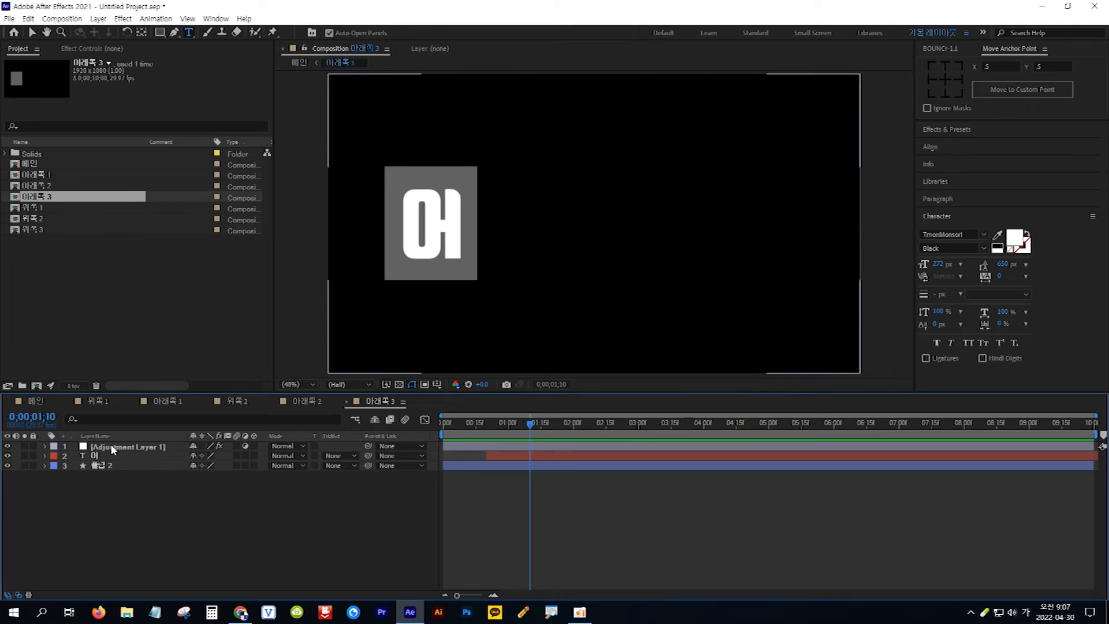
click(110, 455)
key(Return)
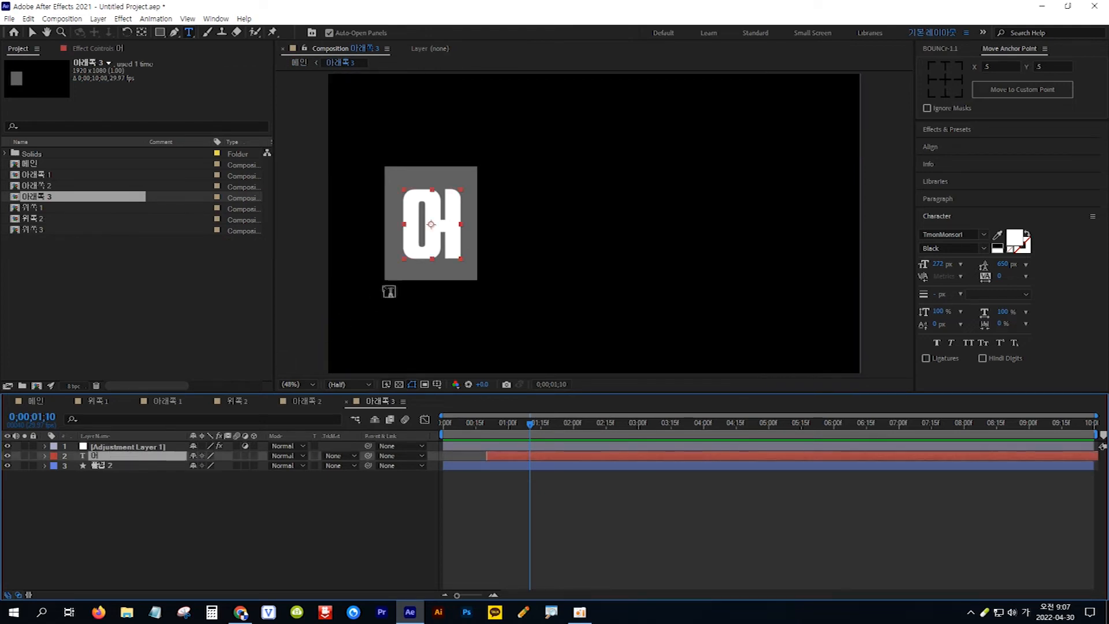
double_click(426, 249)
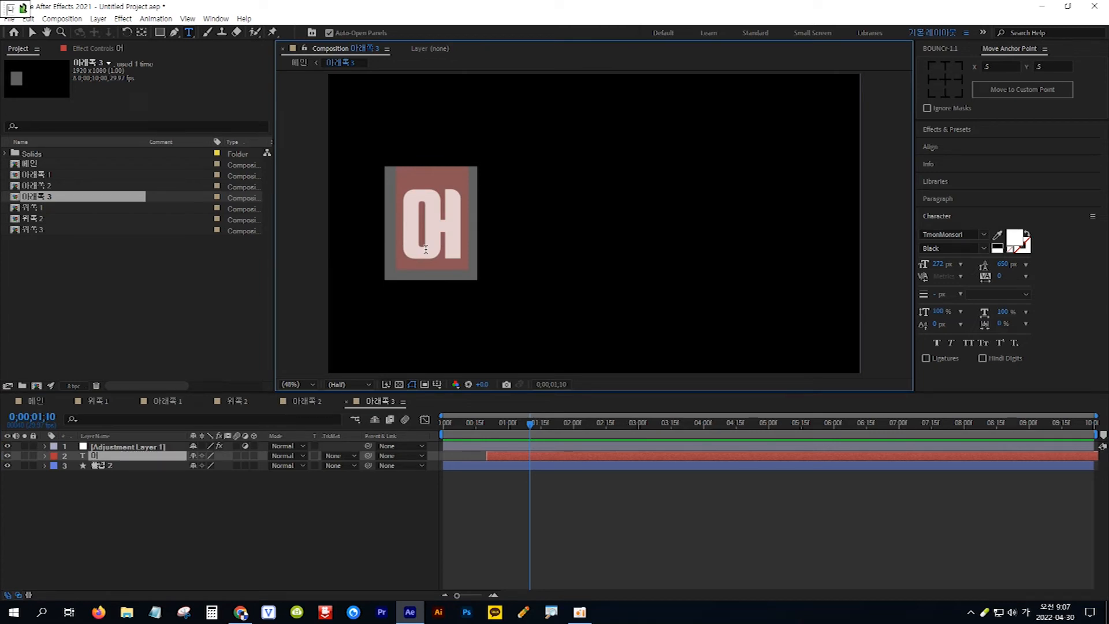
text(나)
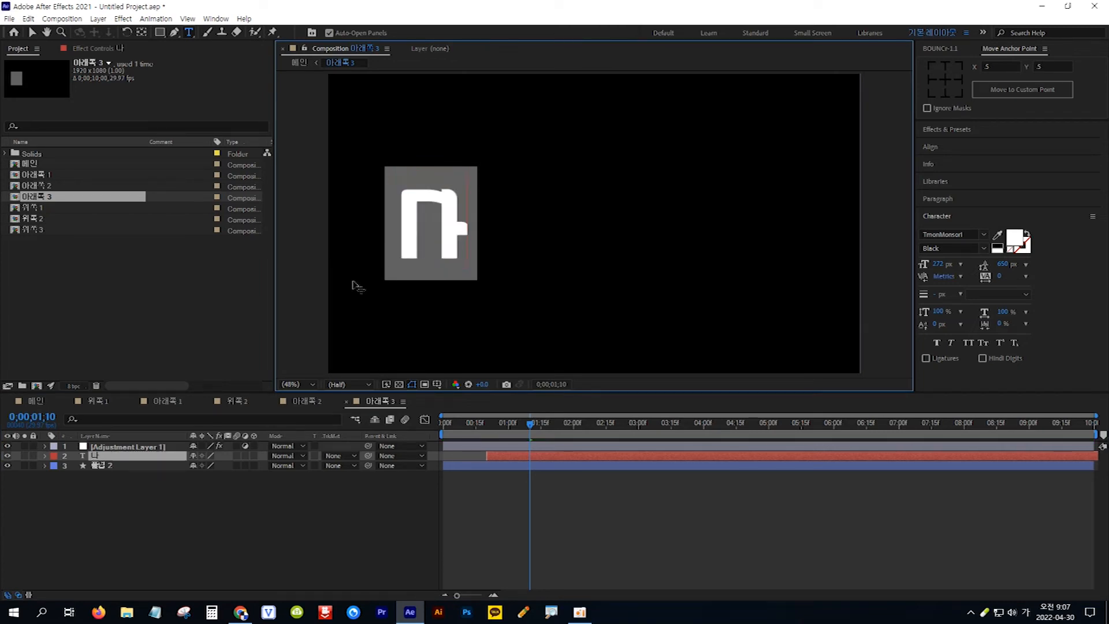
click(36, 400)
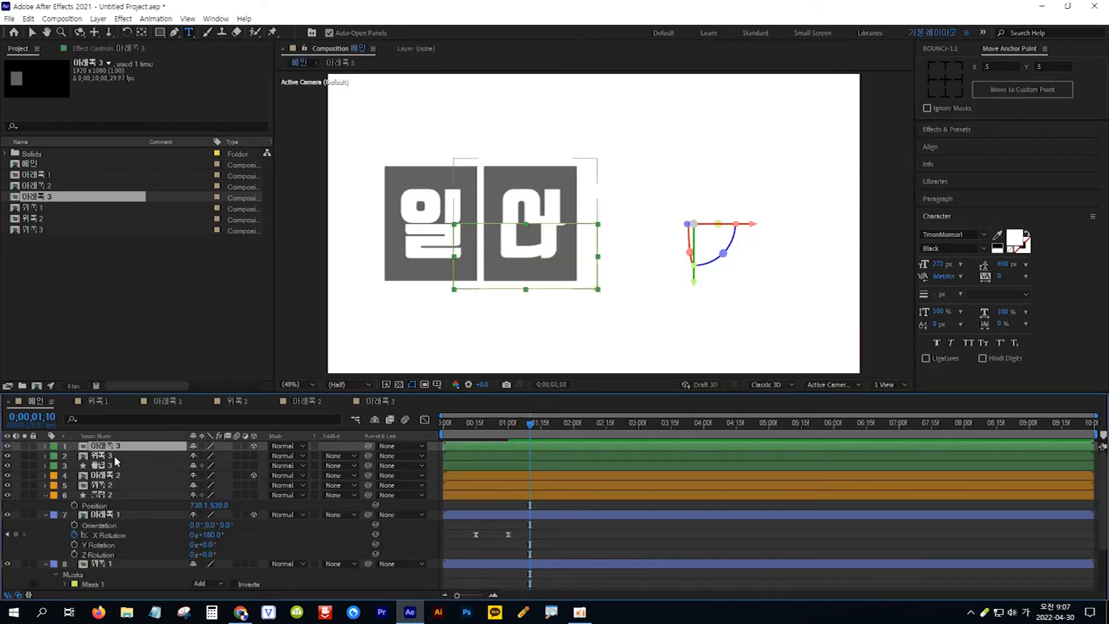
Change the text in the 위쪽 3 composition to 나 and return to the 메인 composition.
click(110, 456)
double_click(107, 455)
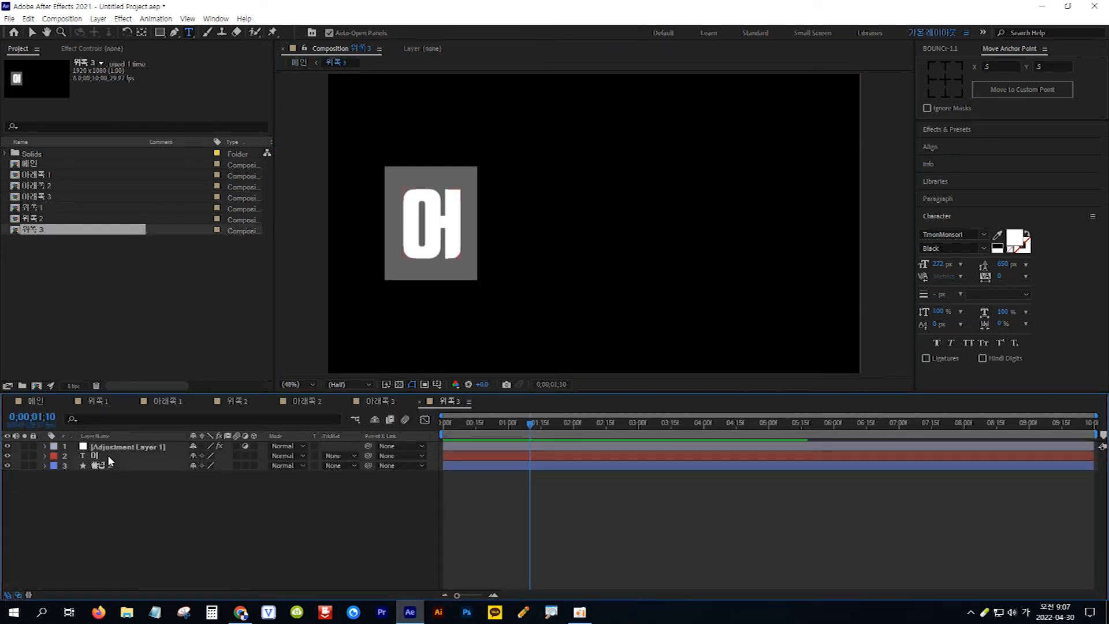
click(105, 454)
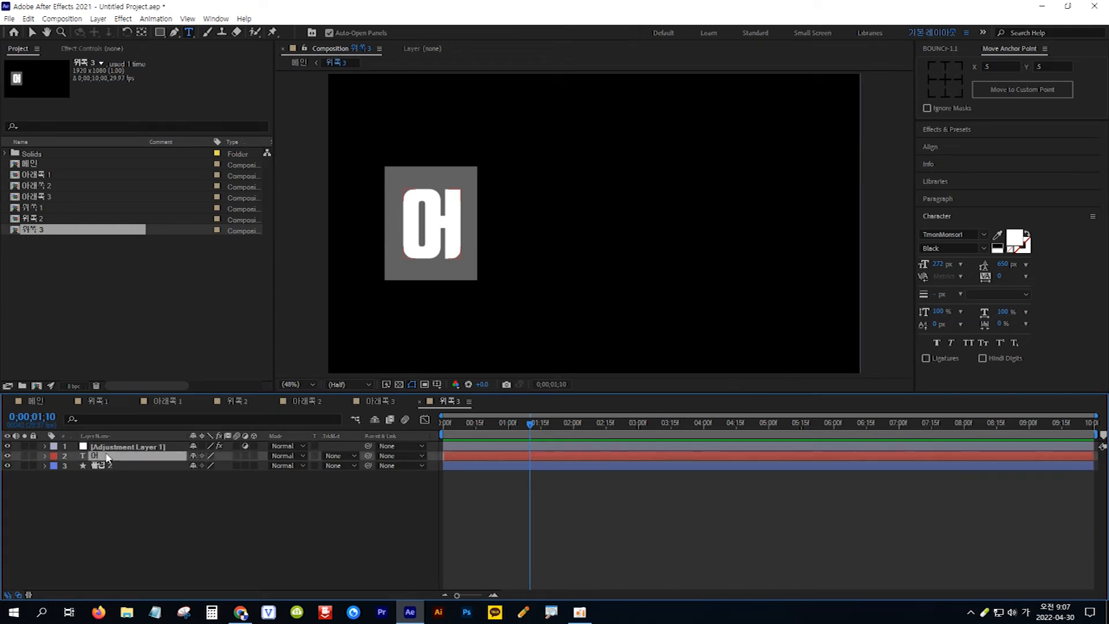
double_click(433, 239)
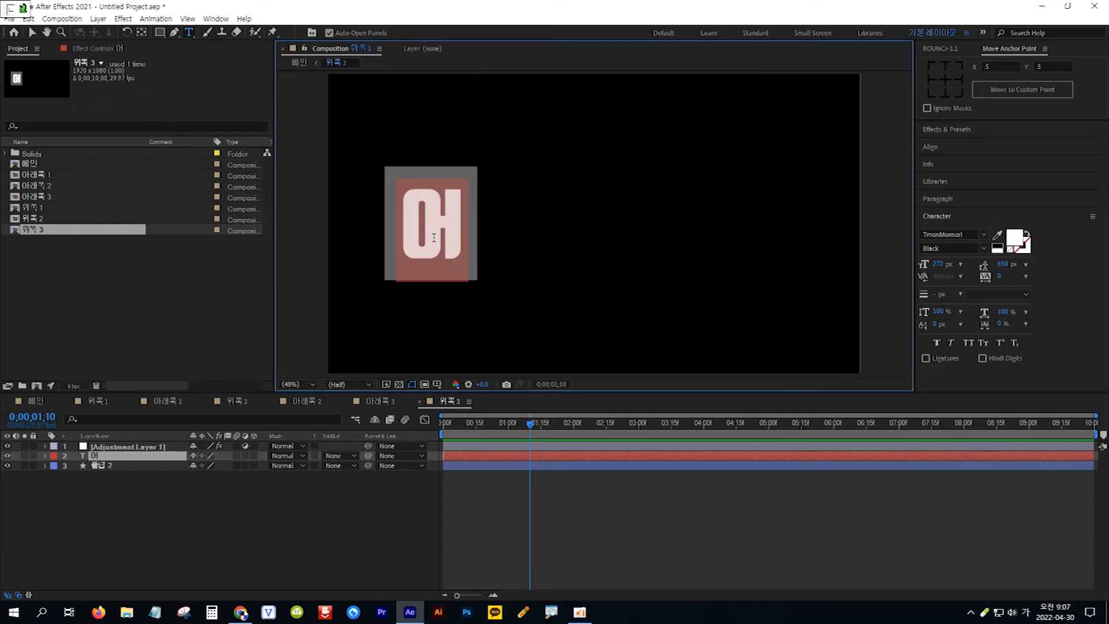
text(나)
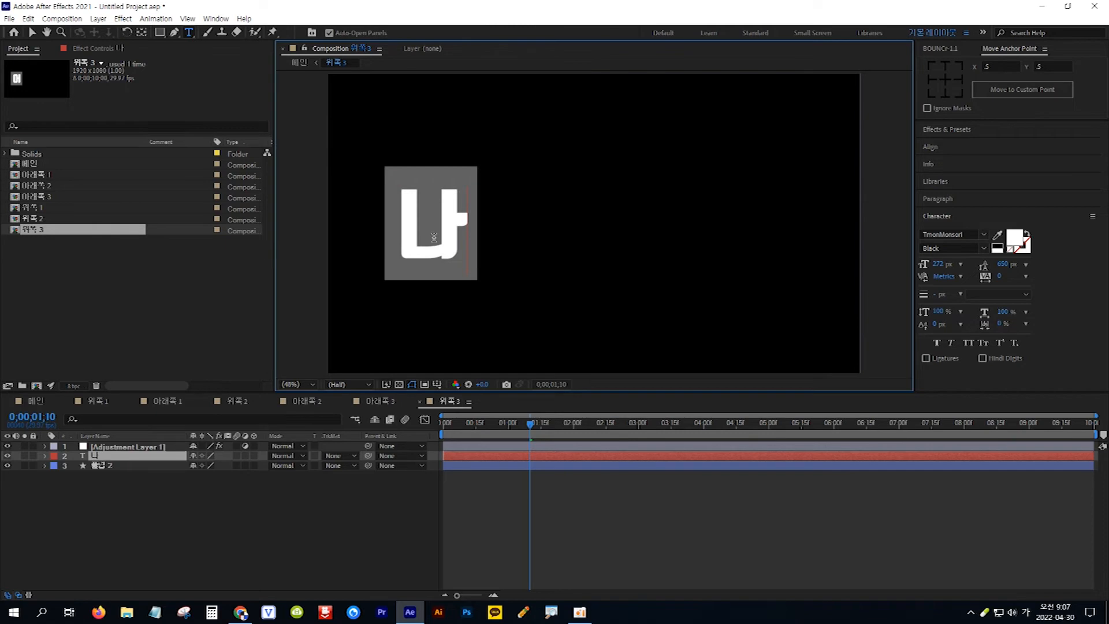
click(36, 400)
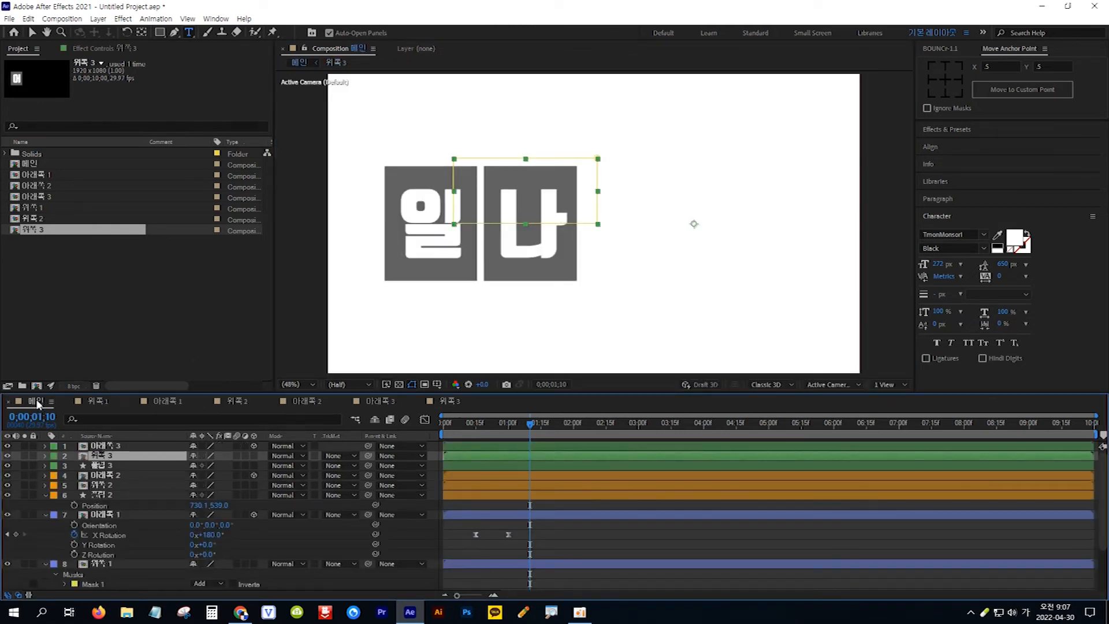
Shift all three green layers right of the 어 card, bringing 아래쪽 3 to X position 1679, and set the current time to 0;00;01;15.
click(128, 446)
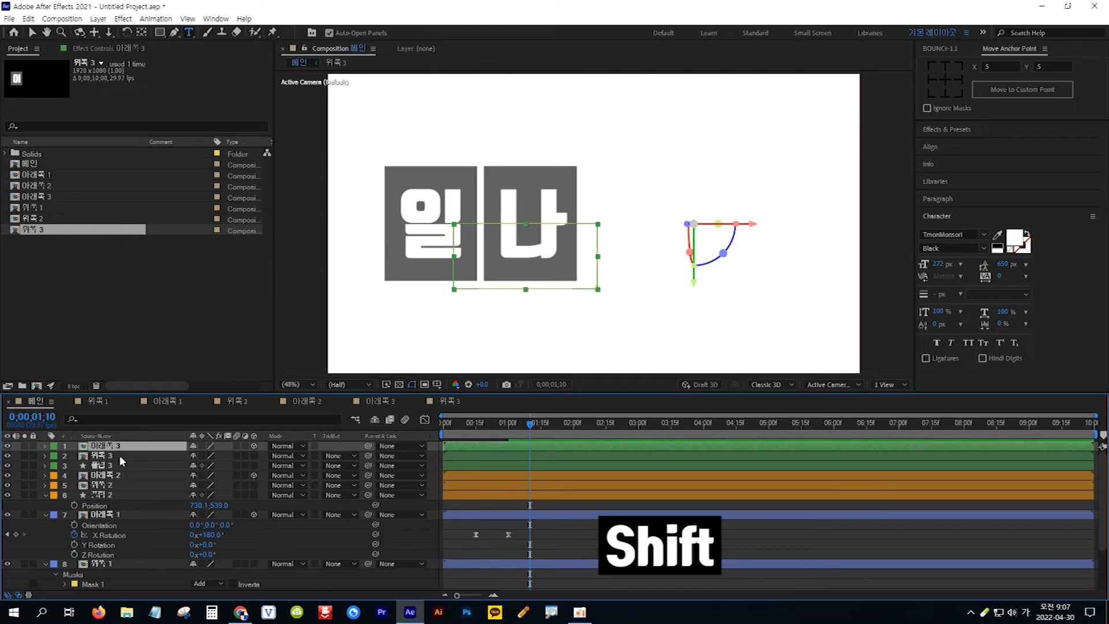
shift+click(109, 469)
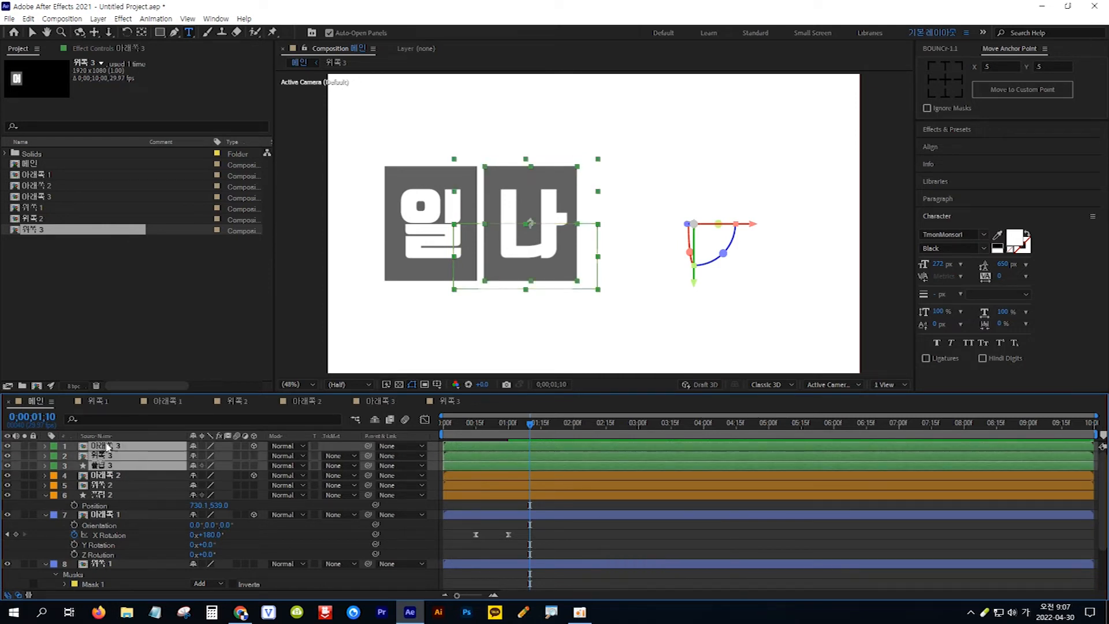
key(p)
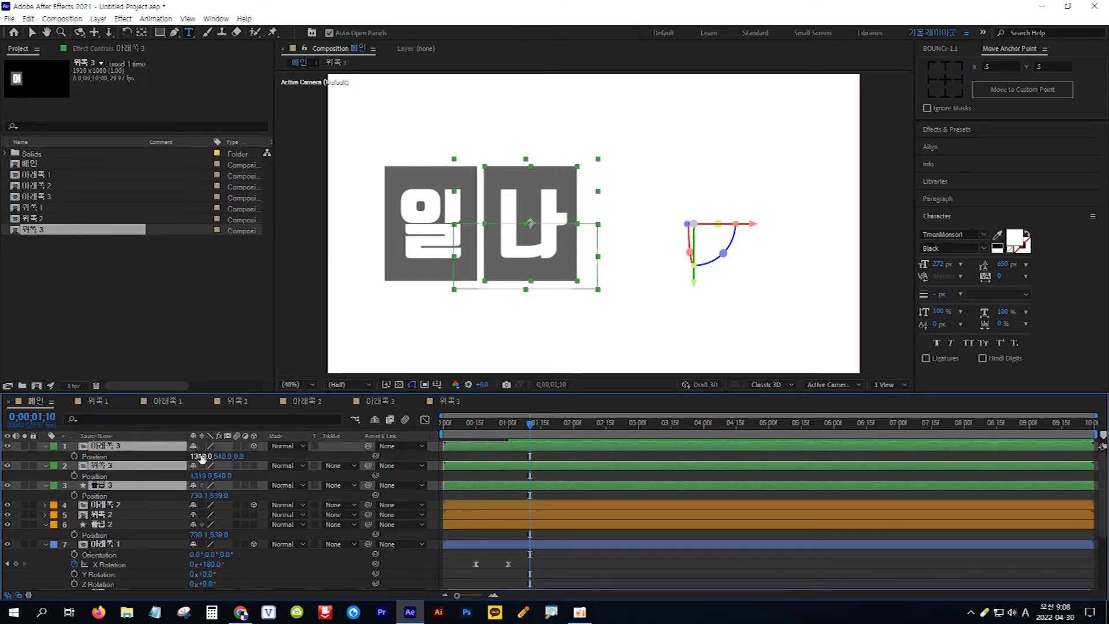
drag(202, 457, 469, 457)
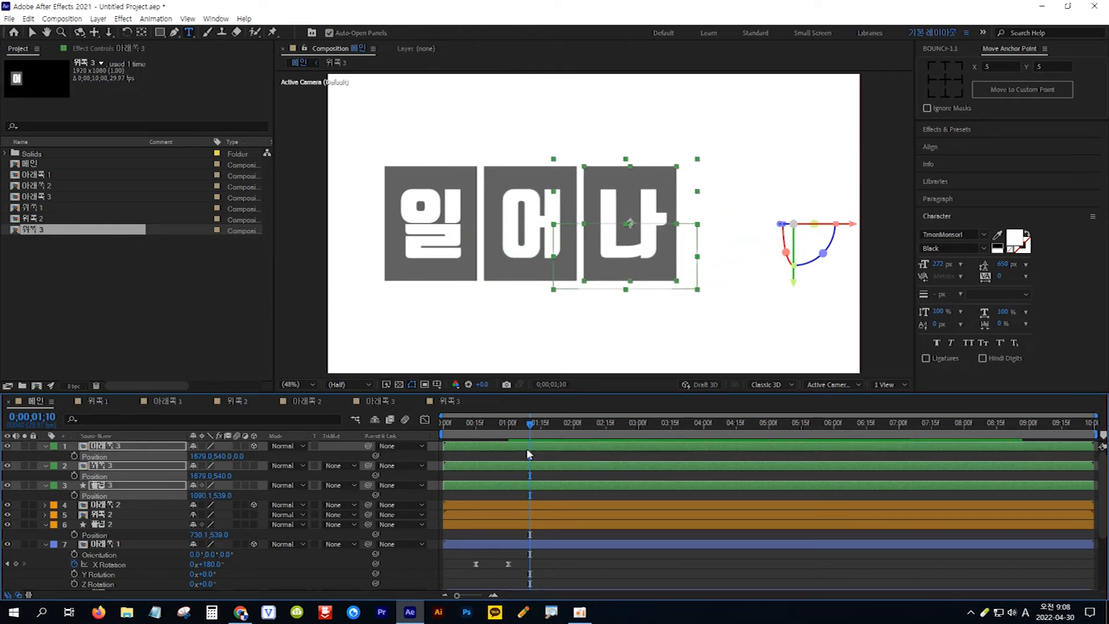
drag(529, 425, 543, 446)
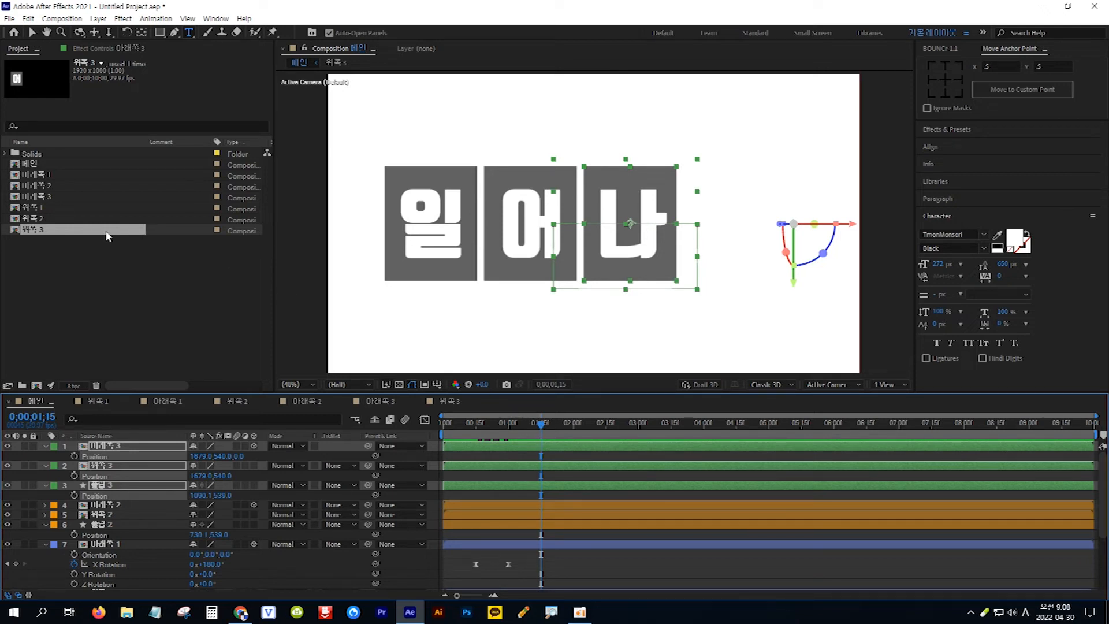
Duplicate the 아래쪽 3 and 위쪽 3 compositions in the project.
click(69, 233)
key(ctrl)
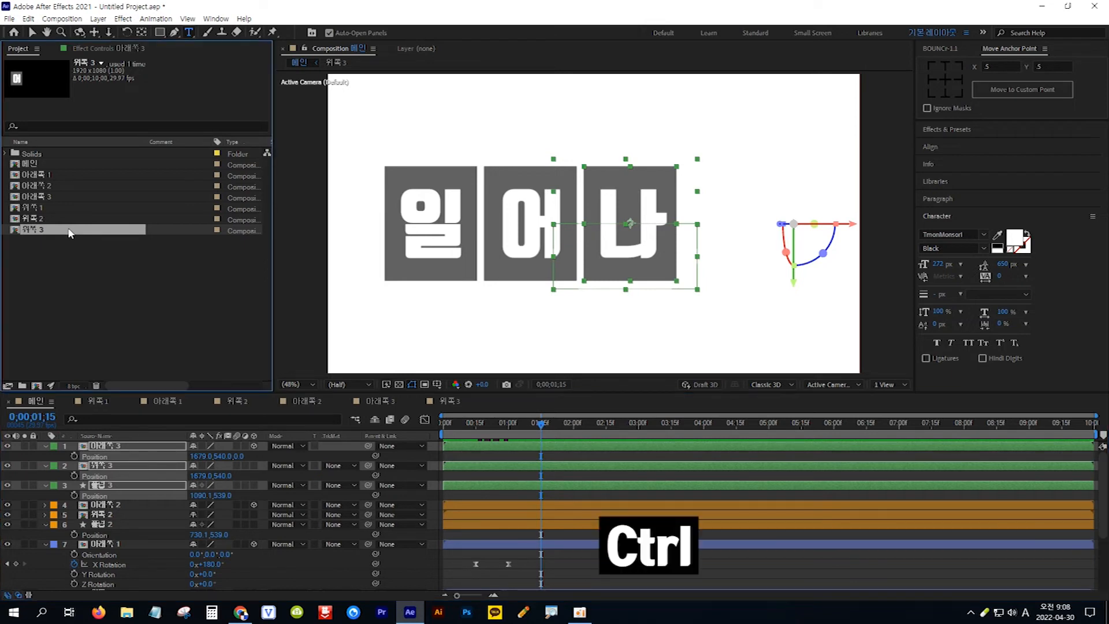
ctrl+click(58, 197)
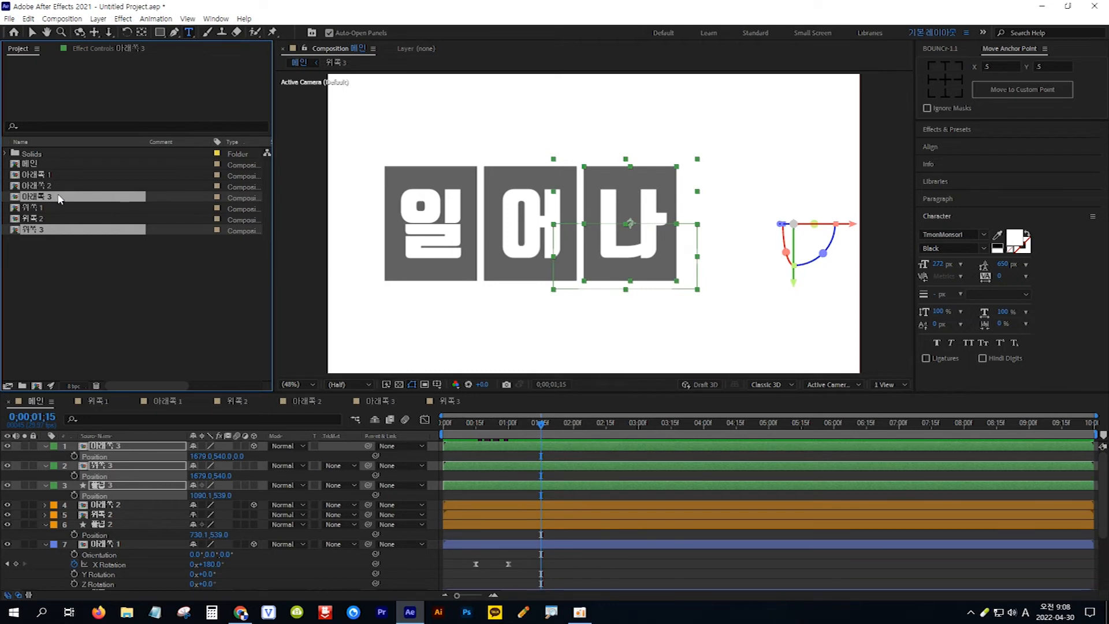
key(ctrl+d)
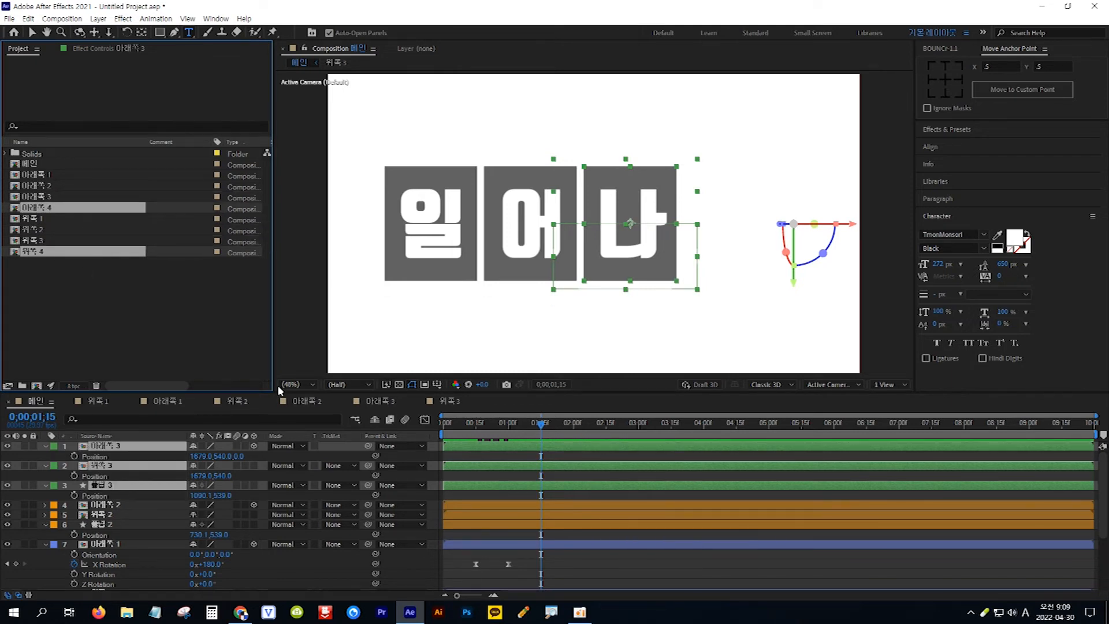
Duplicate the three green layers and group the copies together at the top of the layer stack.
click(466, 495)
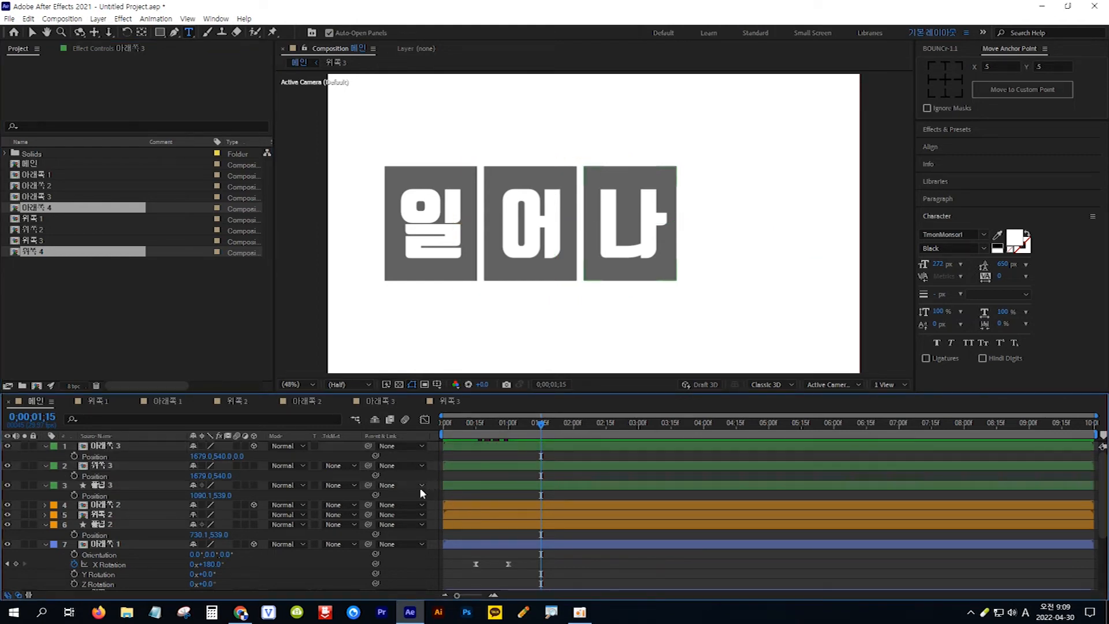
click(119, 445)
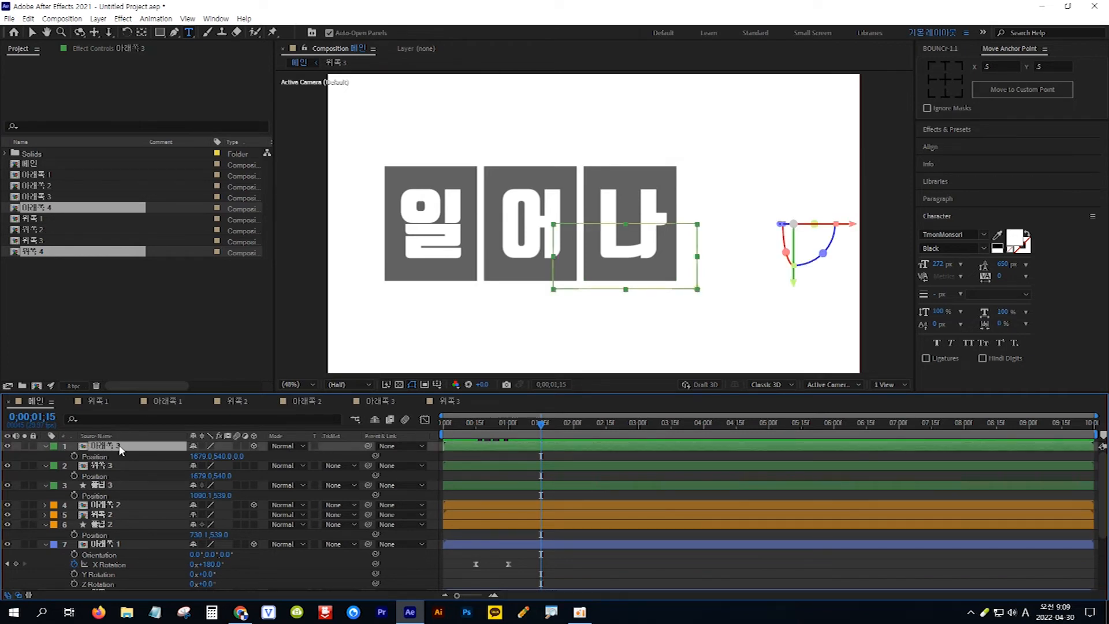
key(shift)
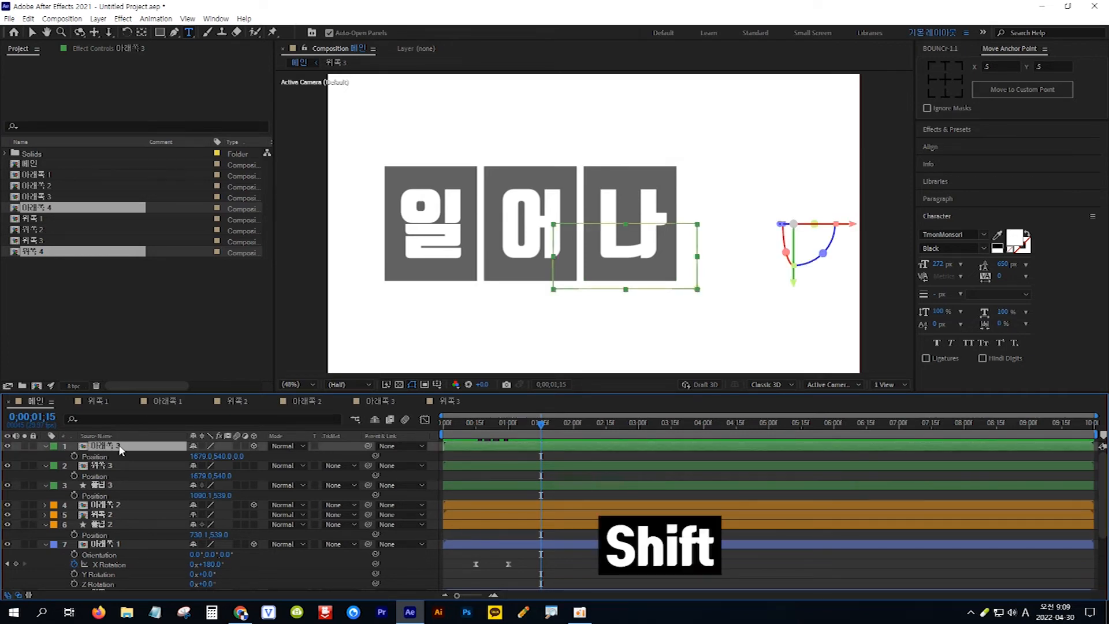
shift+click(118, 483)
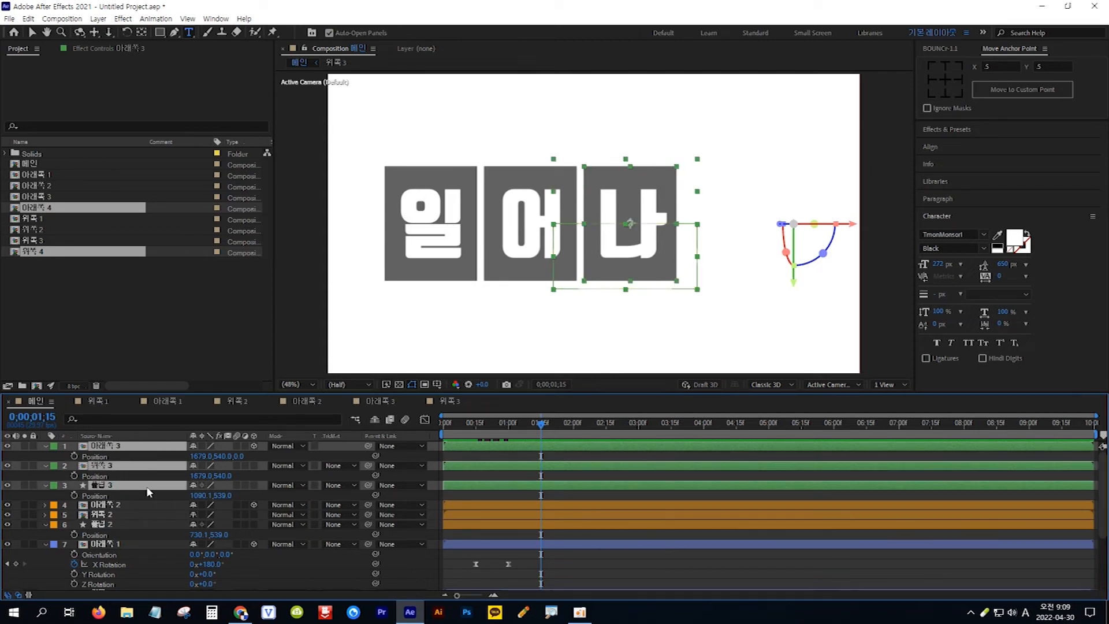
key(ctrl+d)
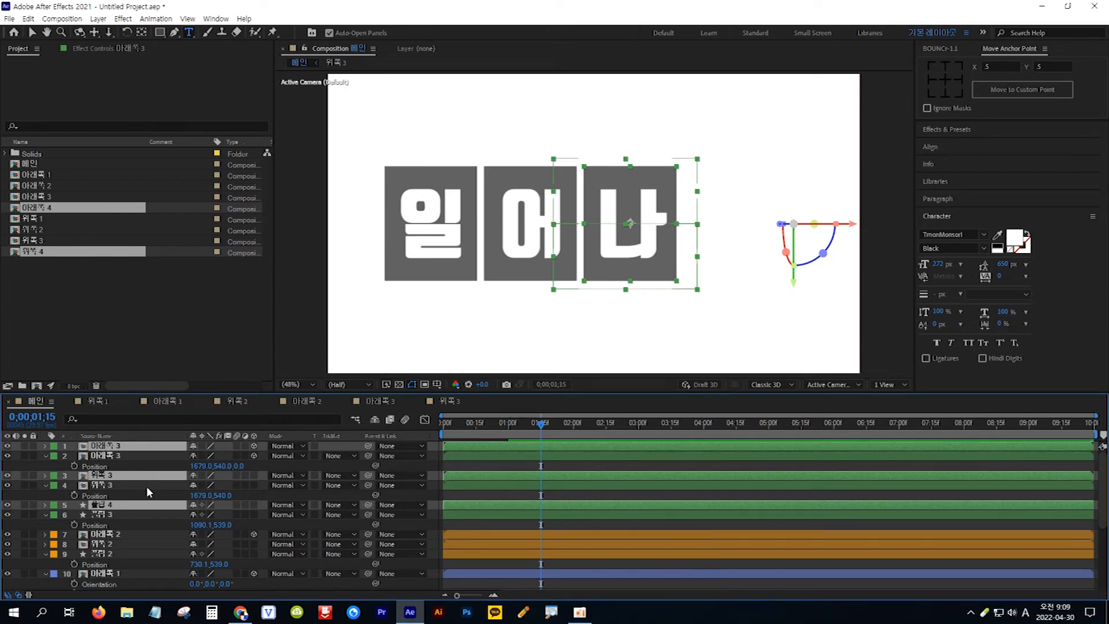
drag(147, 508, 153, 456)
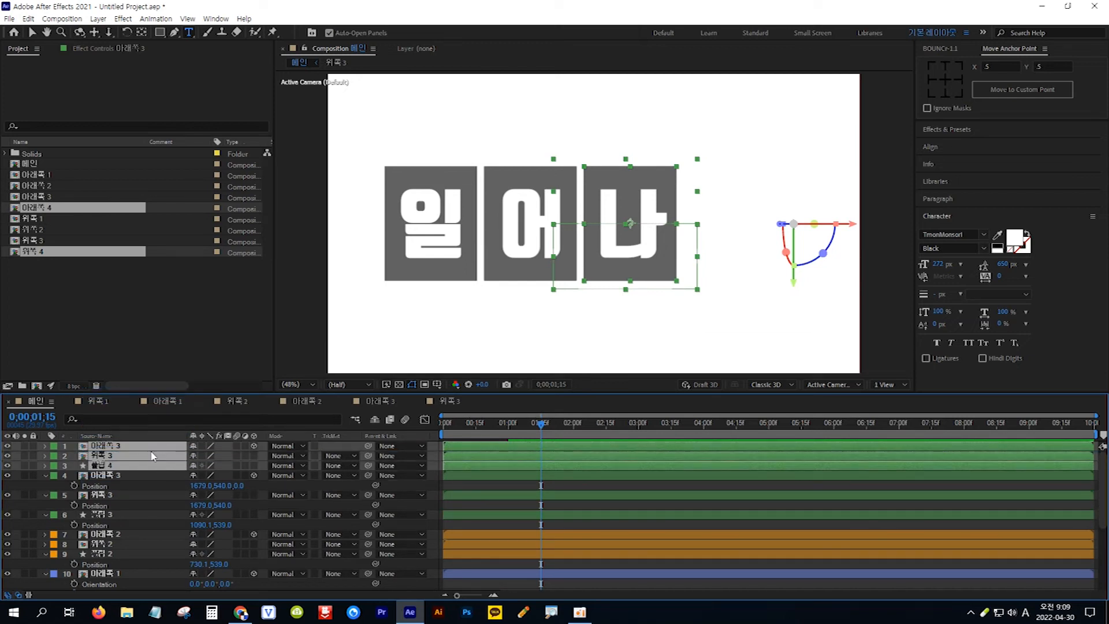
Assign the Yellow label to the three newly duplicated layers.
click(55, 459)
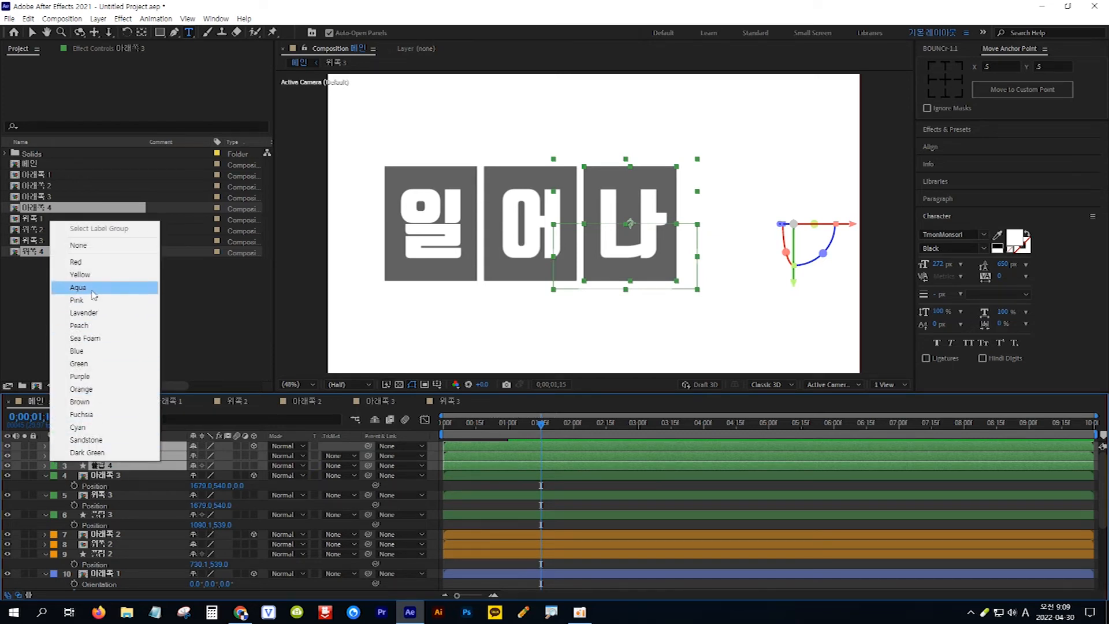
click(100, 275)
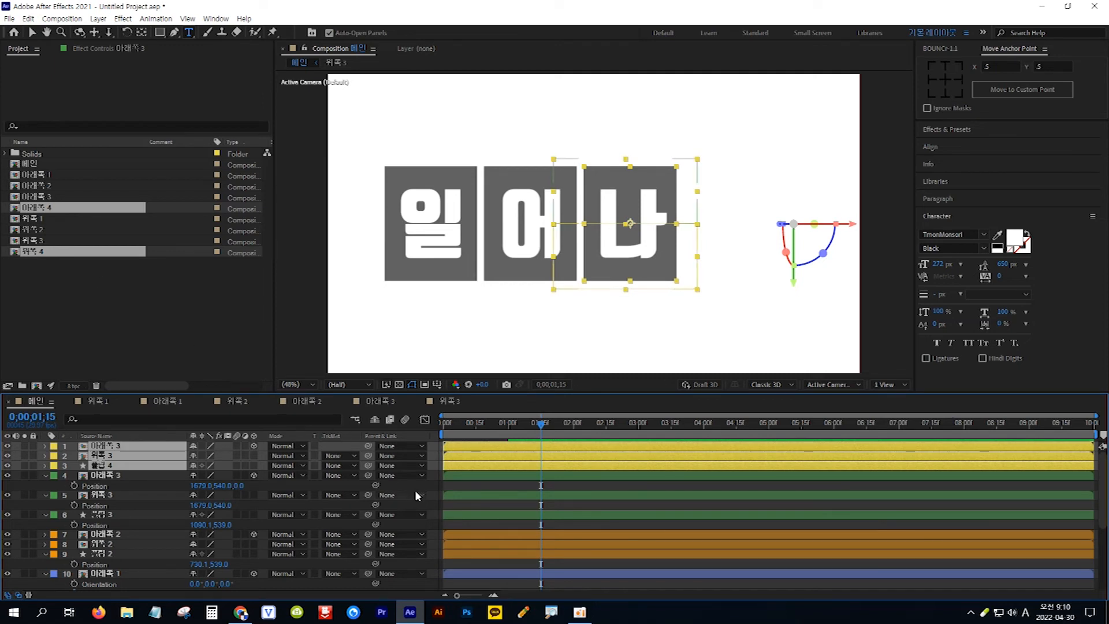
click(449, 481)
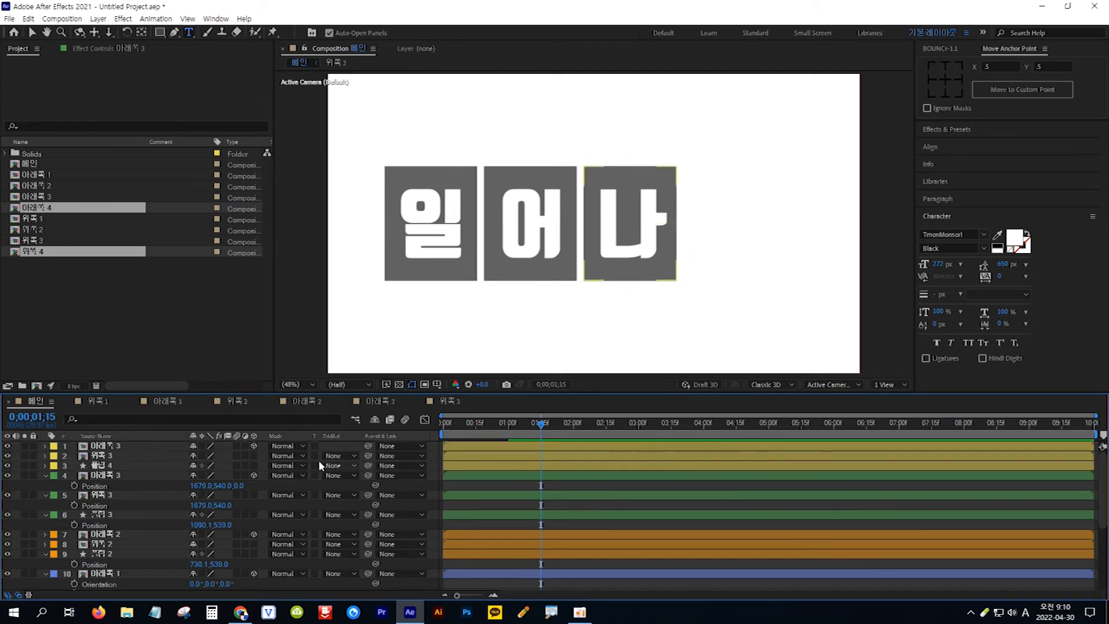
Change the 나 text inside the 아래쪽 3 composition to 요 and return to the 메인 composition.
double_click(107, 448)
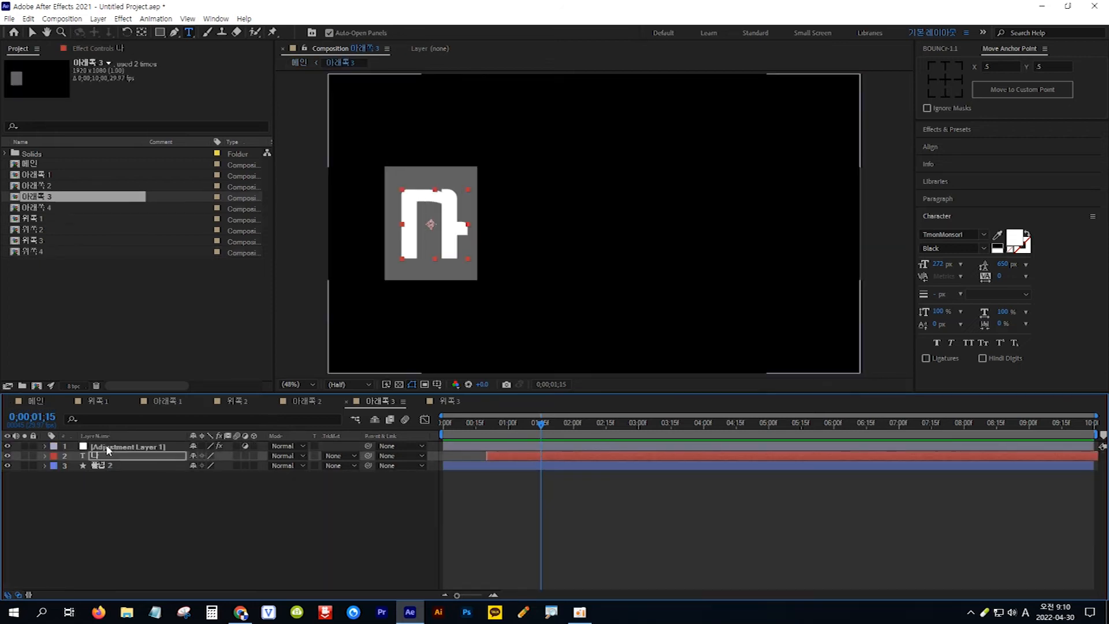
click(107, 457)
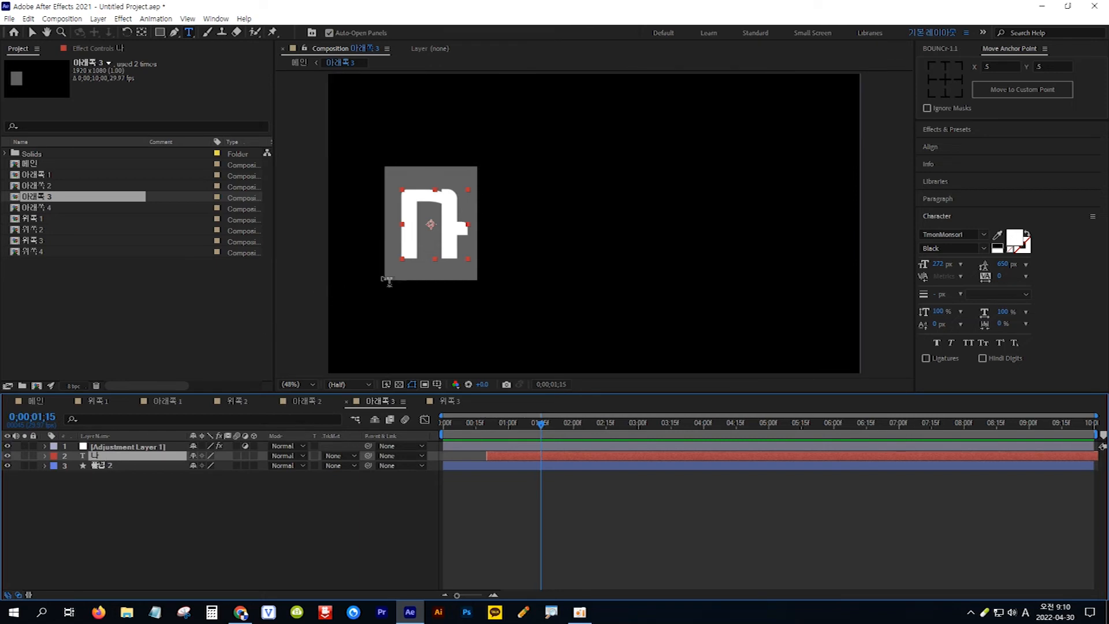
double_click(415, 237)
key(Hangul)
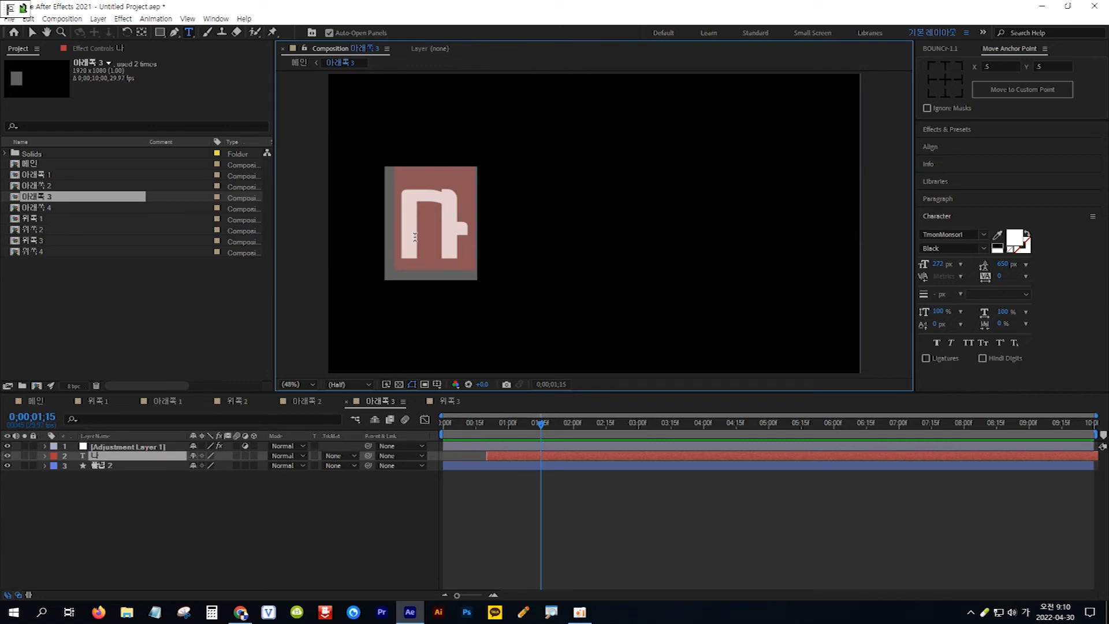
text(요)
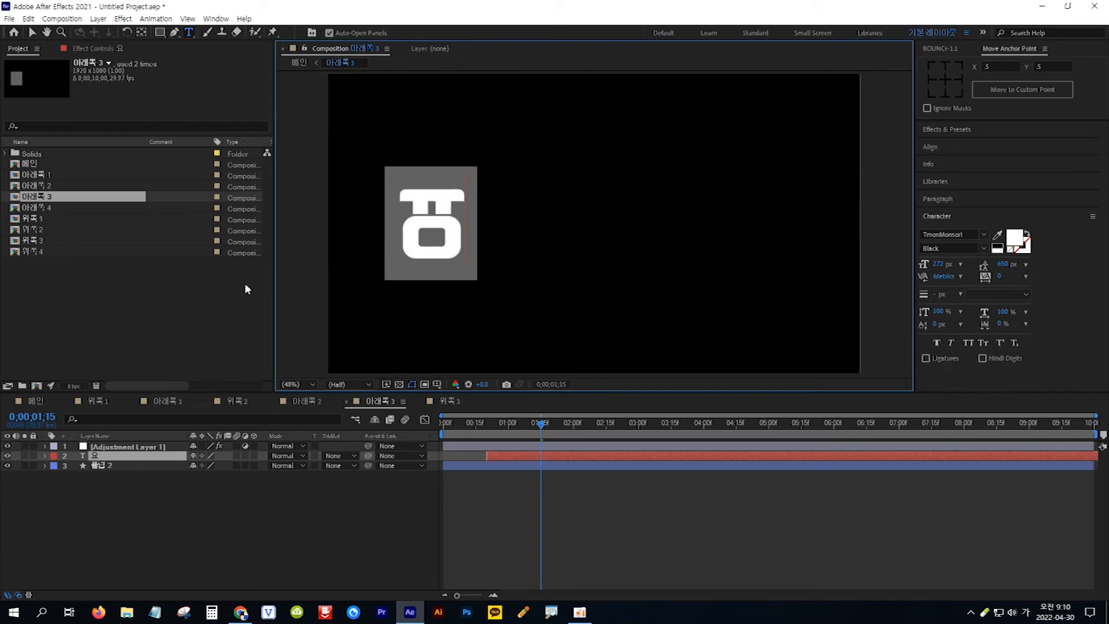
click(36, 400)
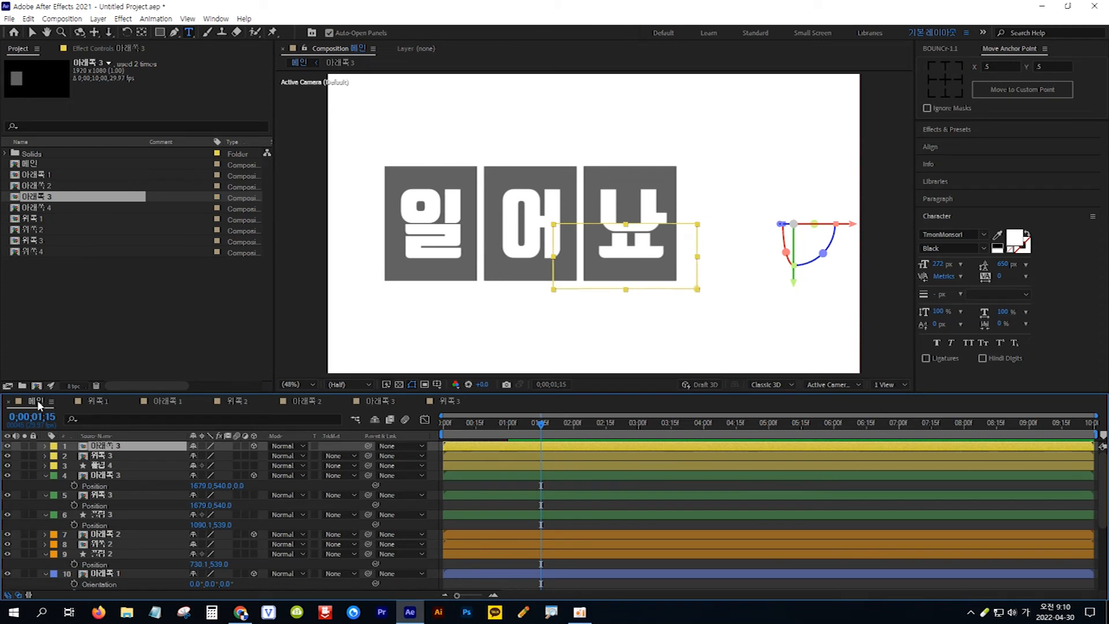
Change the 나 text inside the 위쪽 3 composition to 요 and return to the 메인 composition.
double_click(113, 456)
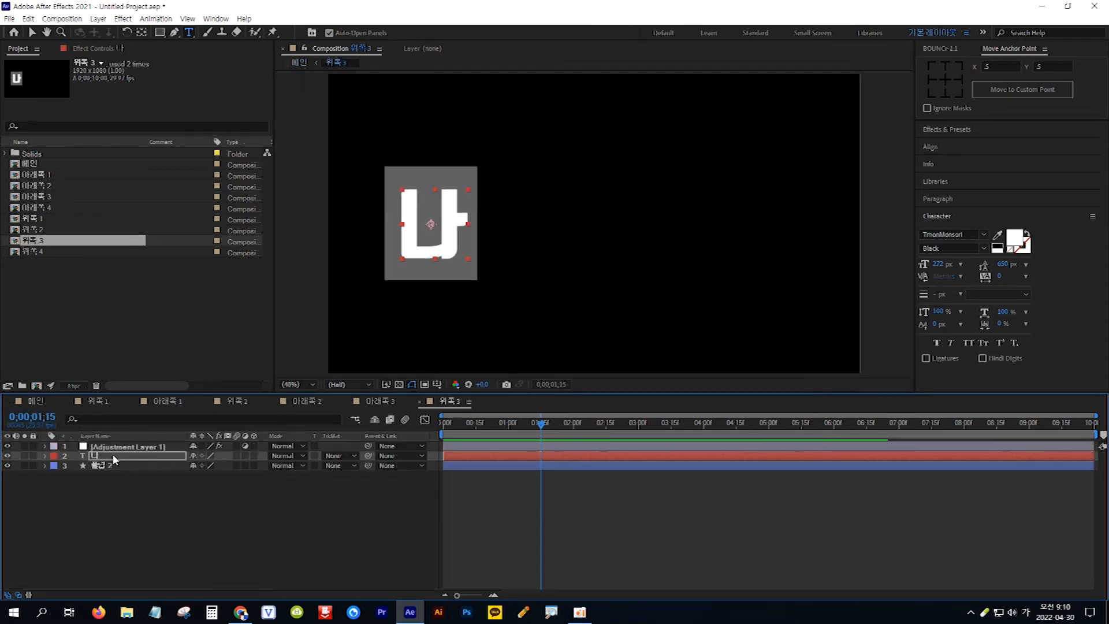
click(111, 460)
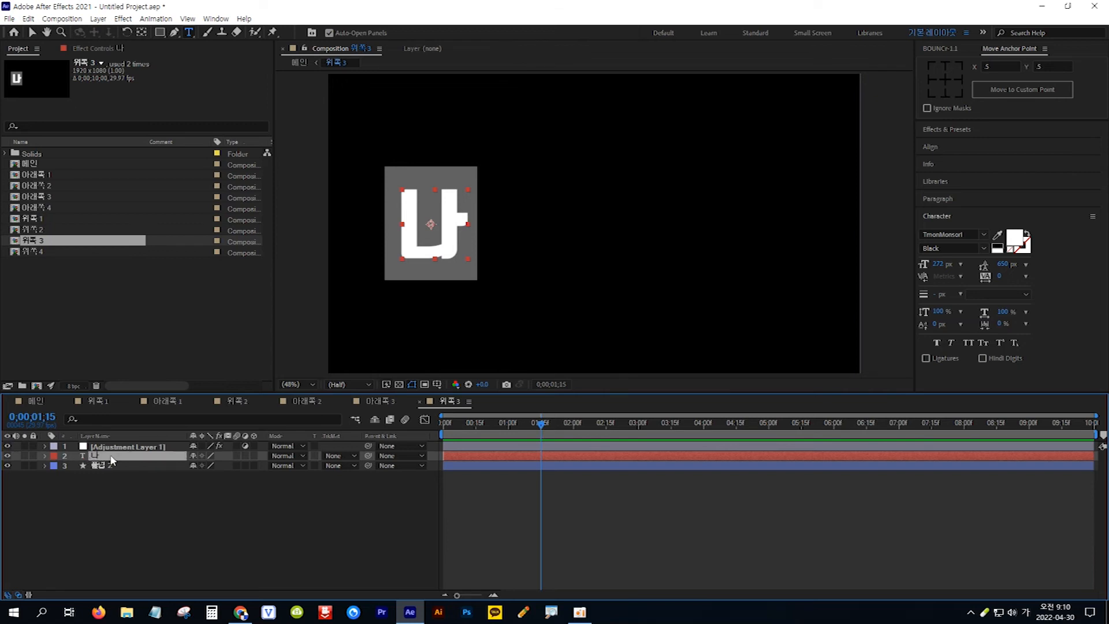
double_click(432, 252)
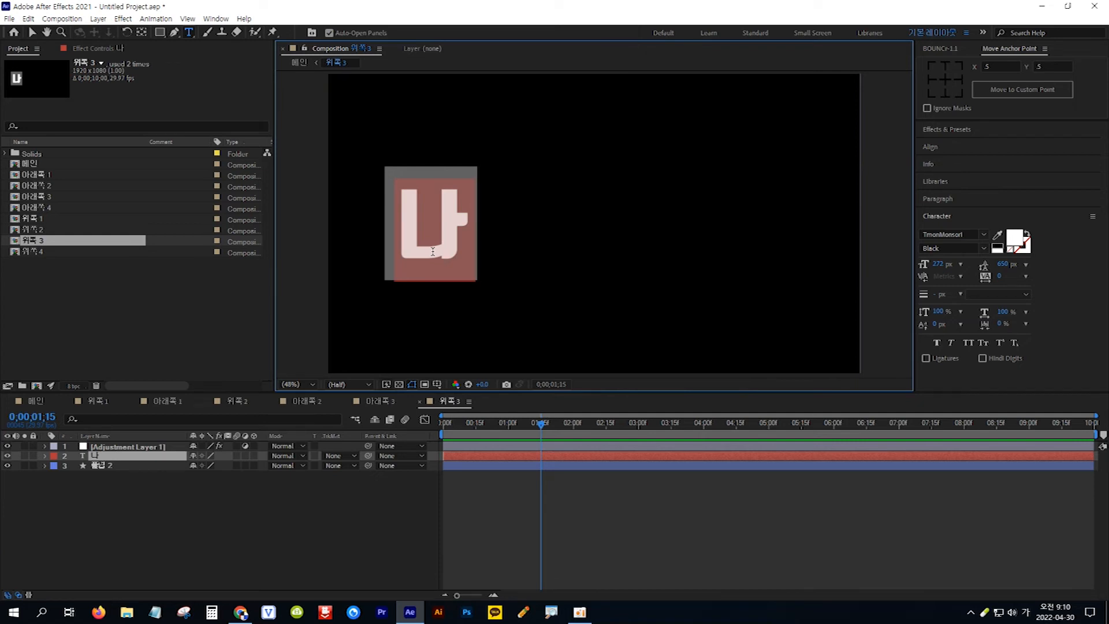
text(요)
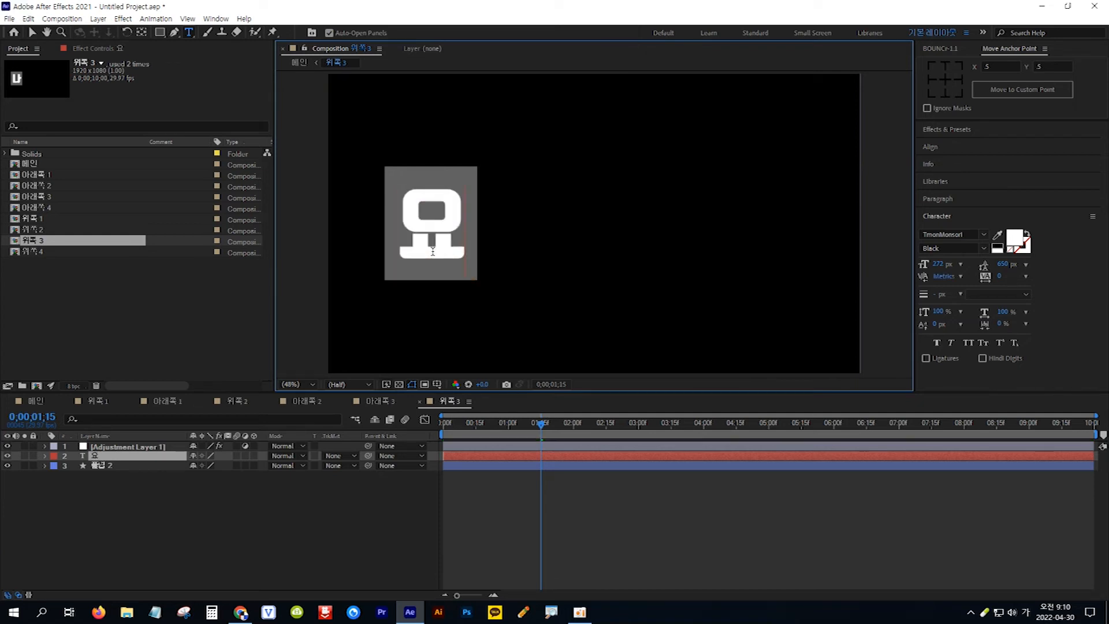
click(36, 400)
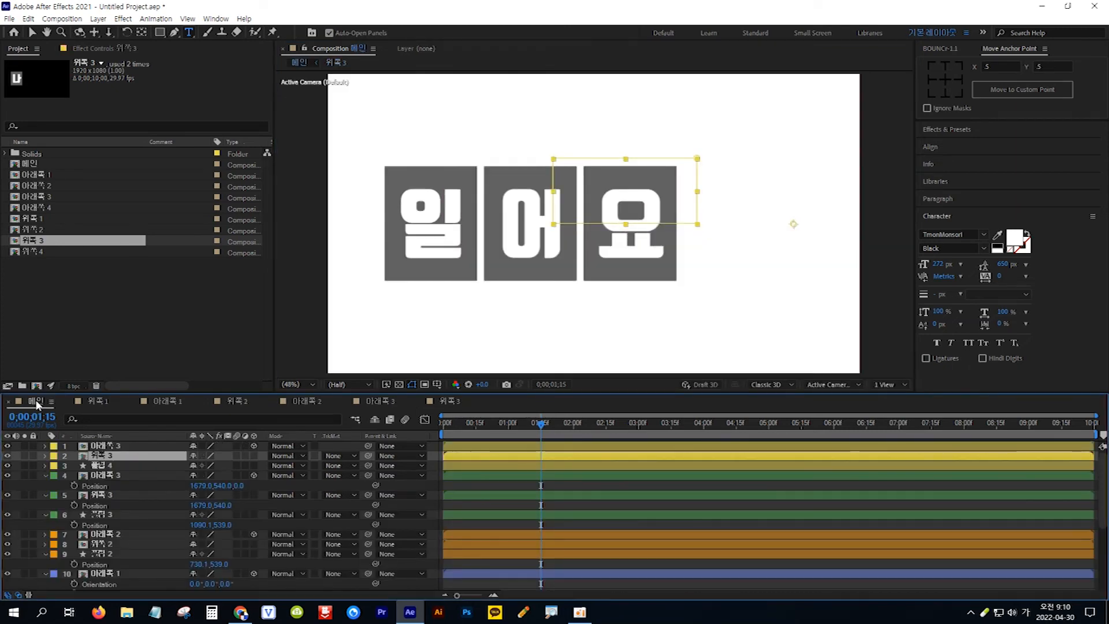
Replace the sources of the yellow 아래쪽 3 and 위쪽 3 layers with the 아래쪽 4 and 위쪽 4 compositions.
click(116, 447)
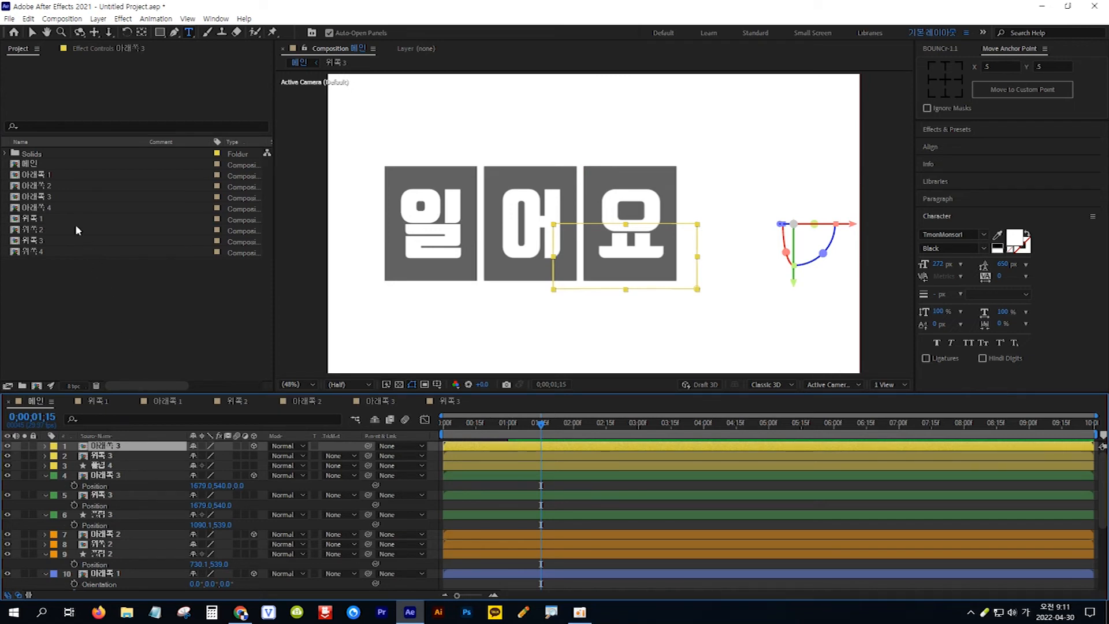
click(47, 208)
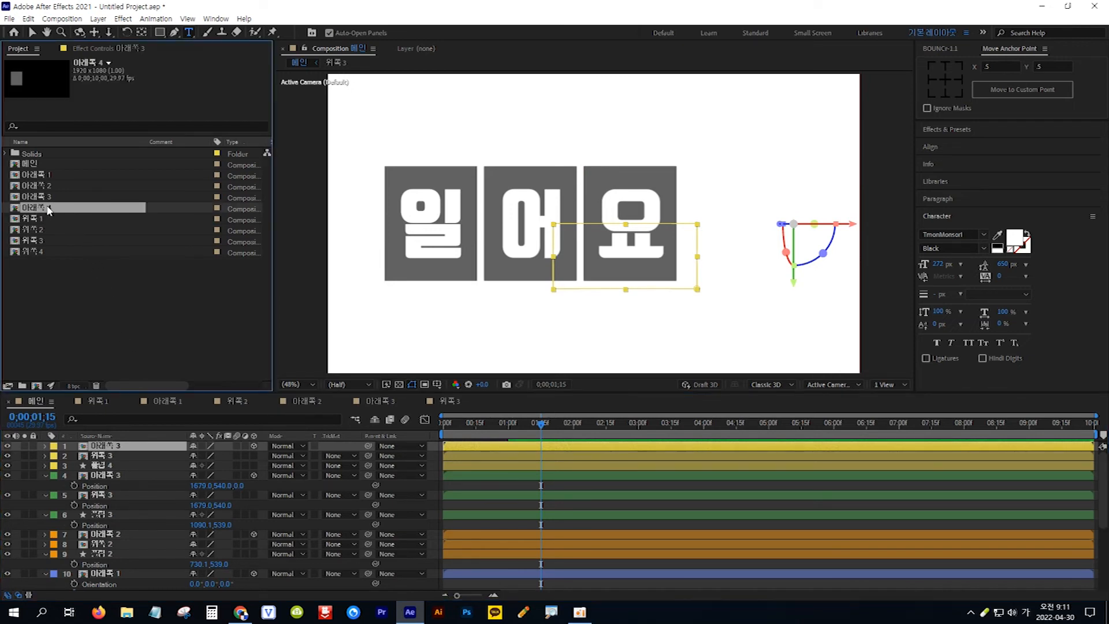
key(alt)
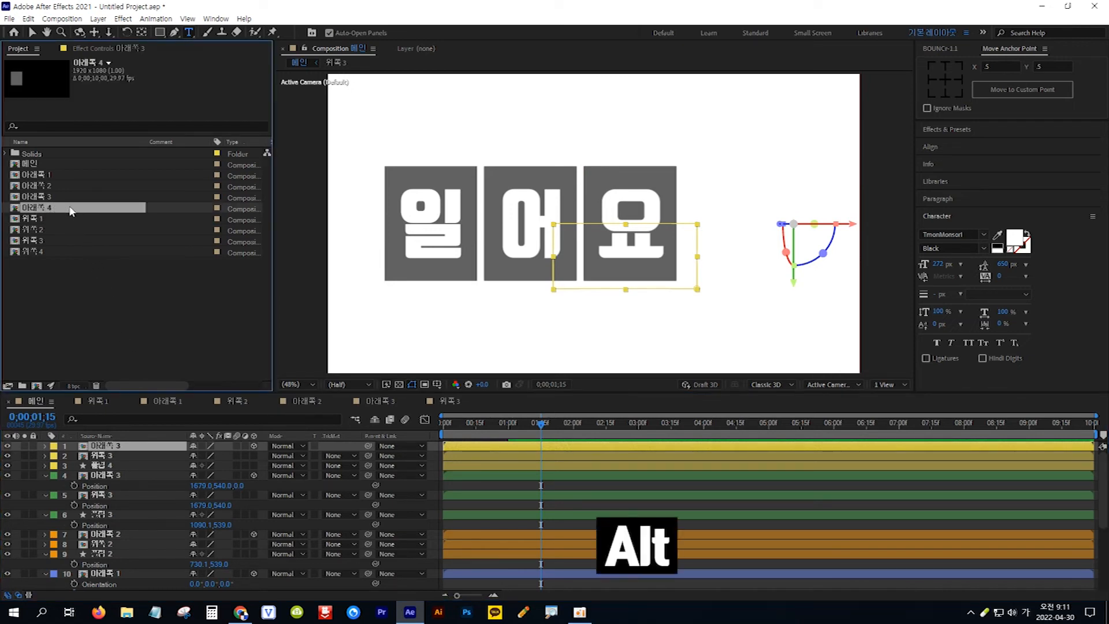
drag(70, 211, 129, 449)
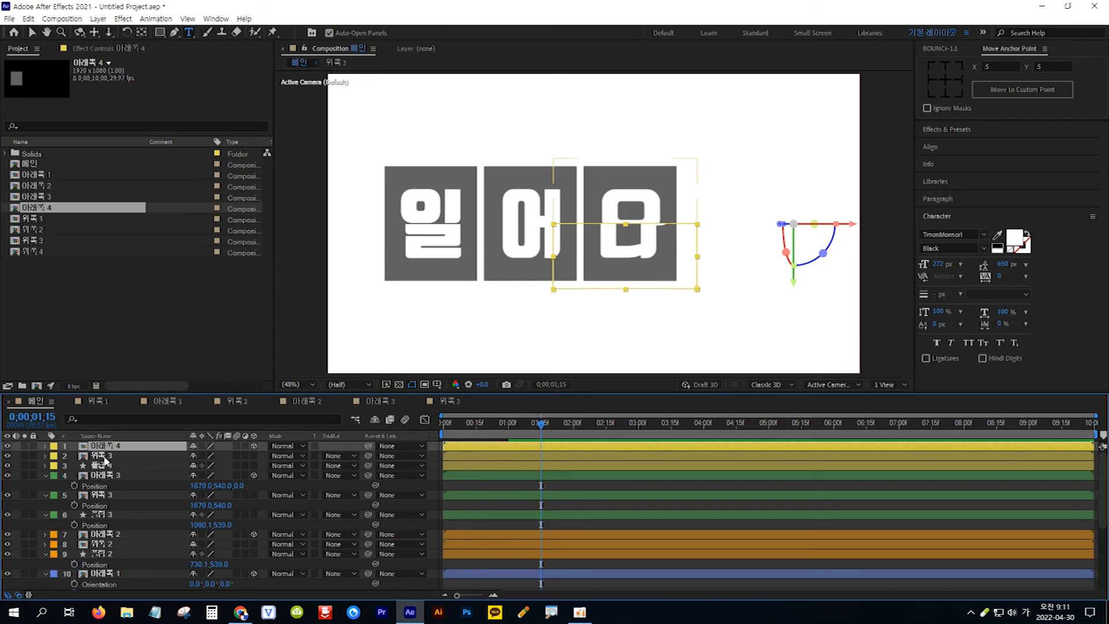
click(120, 457)
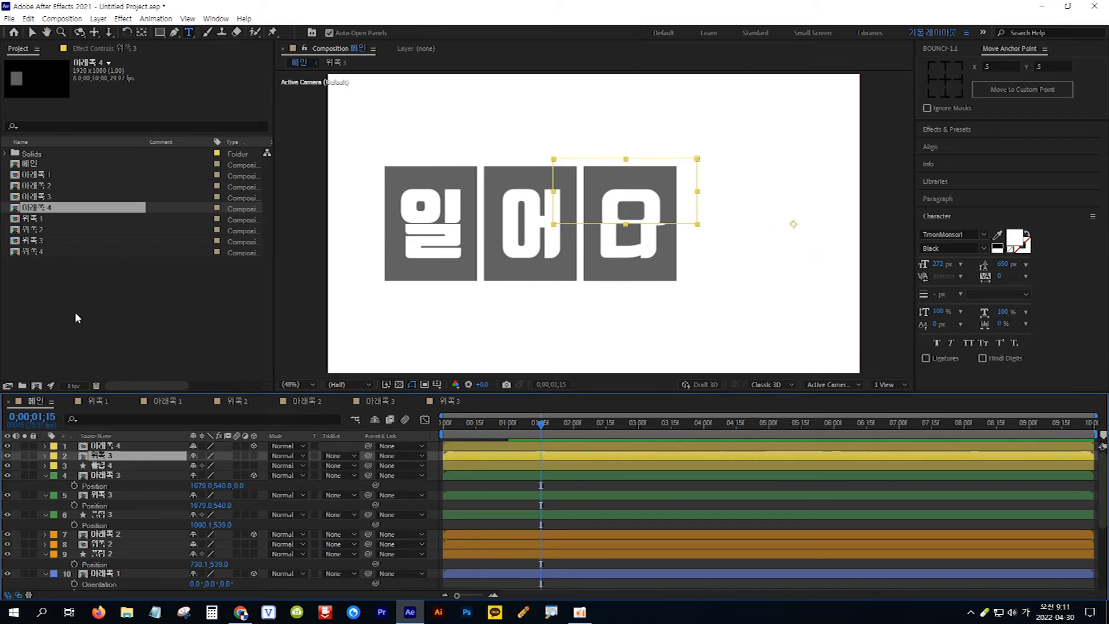
click(57, 251)
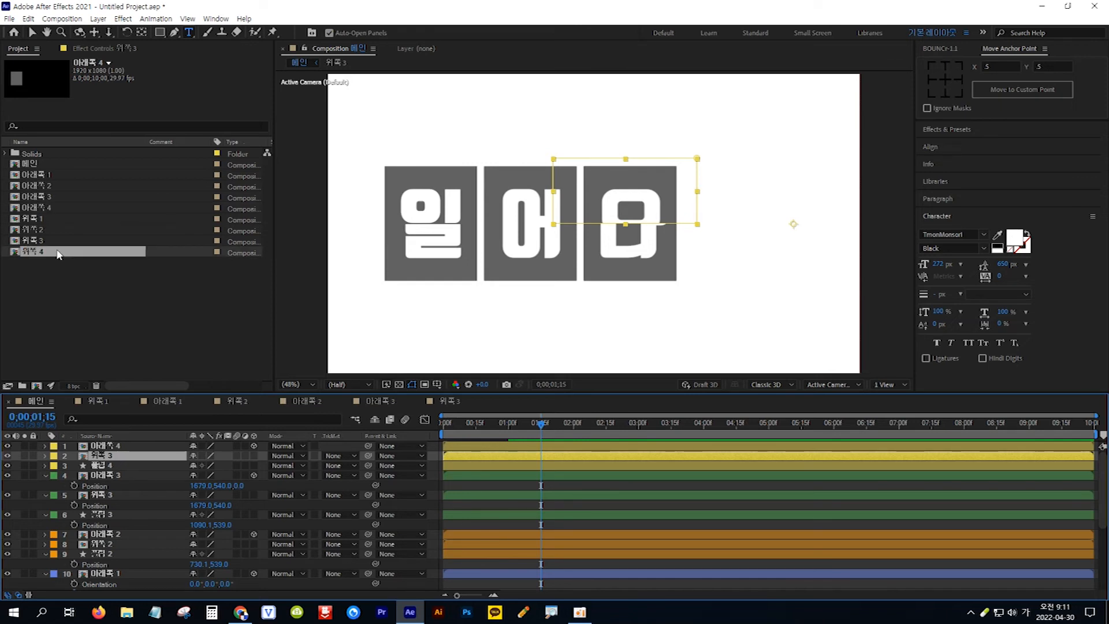
drag(57, 251, 96, 458)
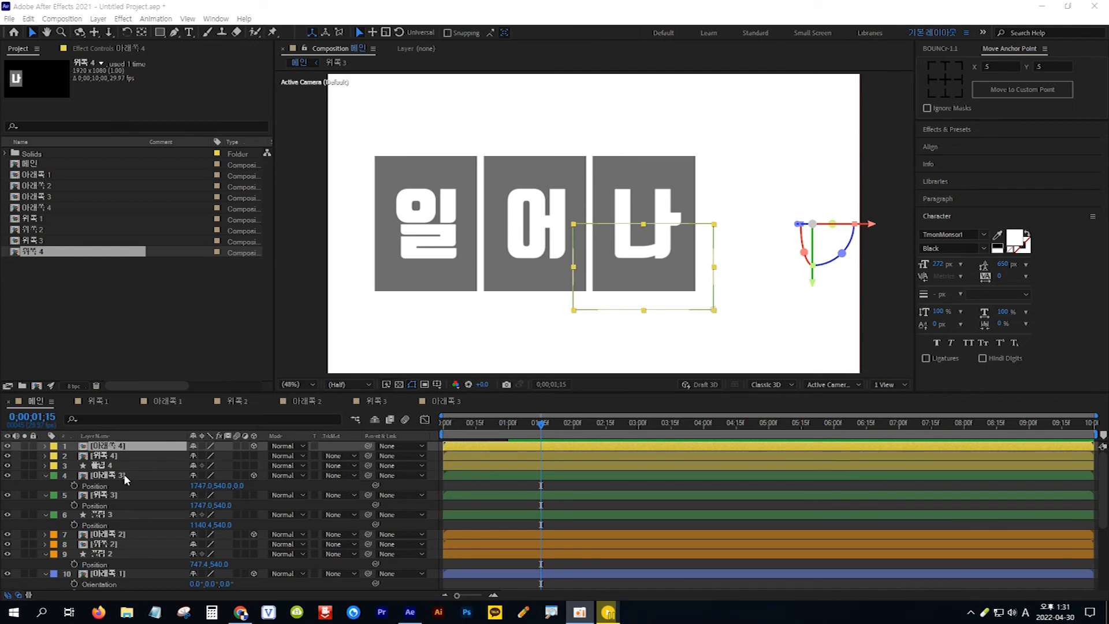
Shift the three green layers right of the 나 card, bringing 아래쪽 3 to X position 2141, and set the current time to 0;00;01;04.
click(110, 474)
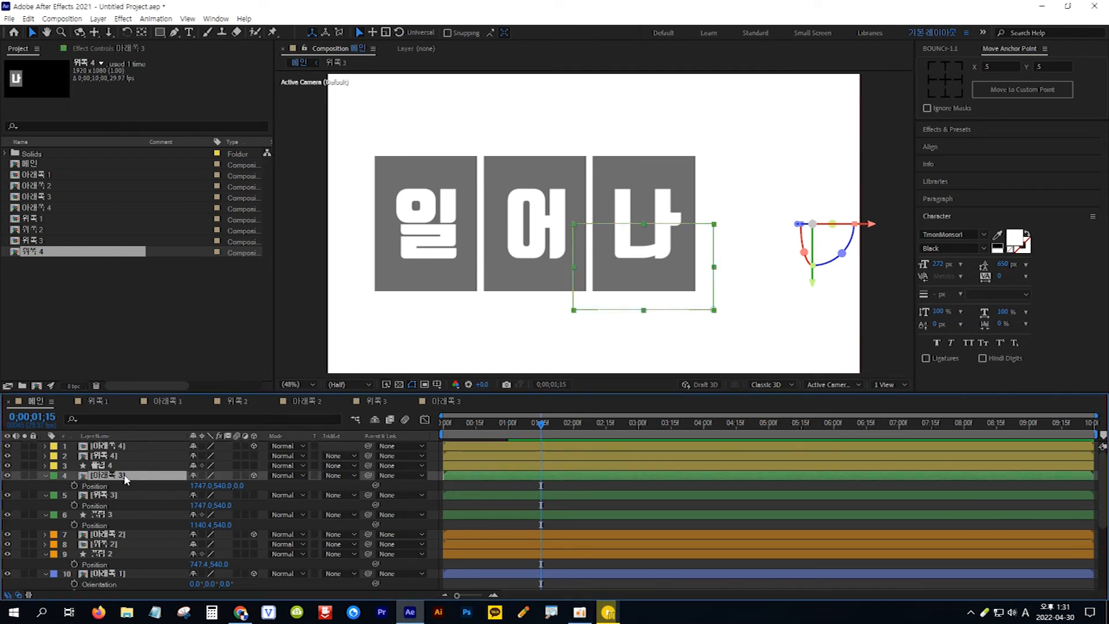
shift+click(110, 516)
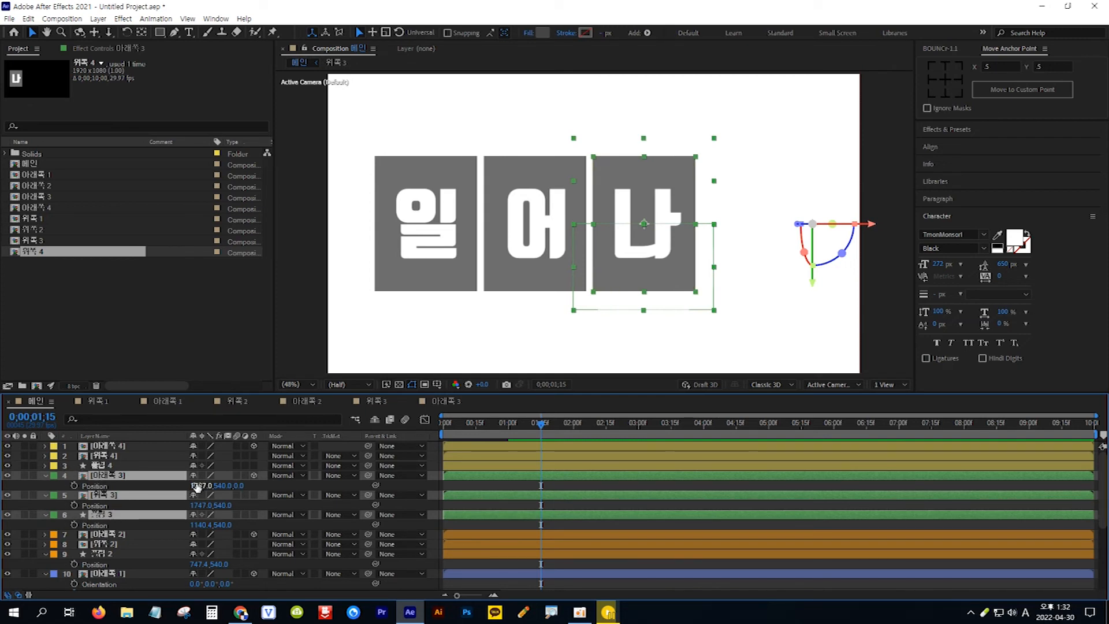
drag(195, 485, 435, 494)
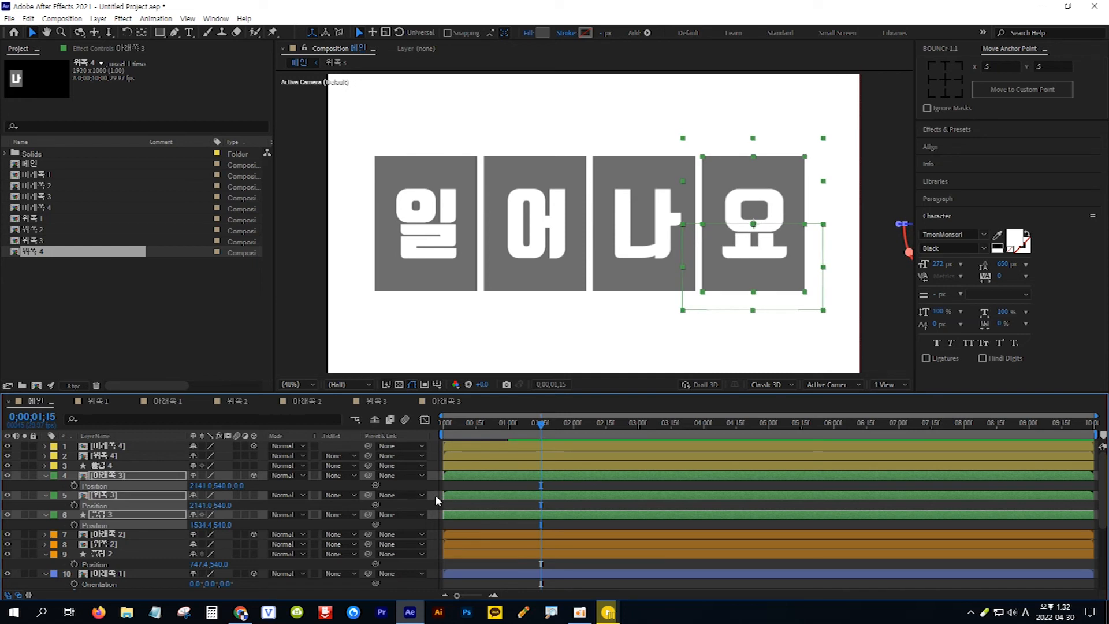
drag(541, 424, 518, 445)
Collapse the expanded properties of all card layers in the 메인 timeline and deselect the layers.
click(144, 442)
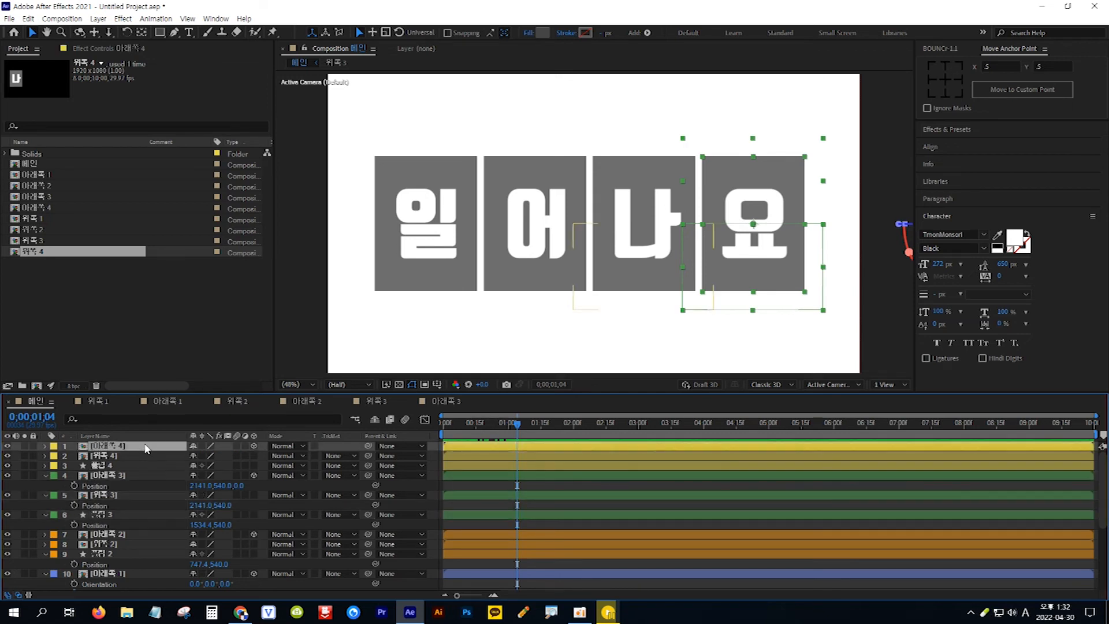
scroll(154, 450, down, 3)
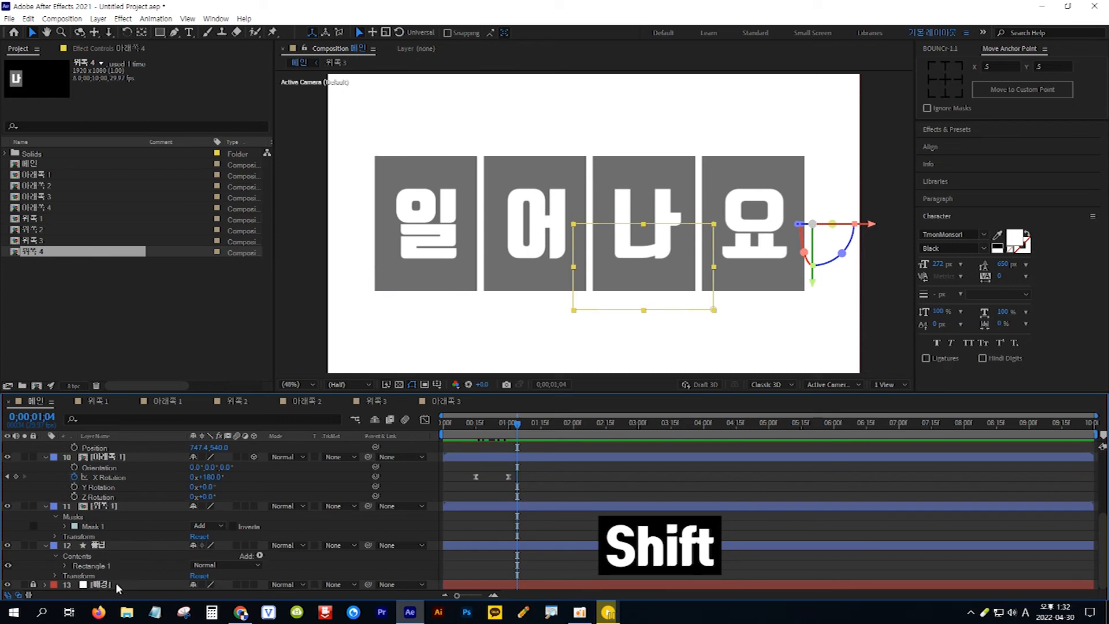
shift+click(114, 546)
key(u)
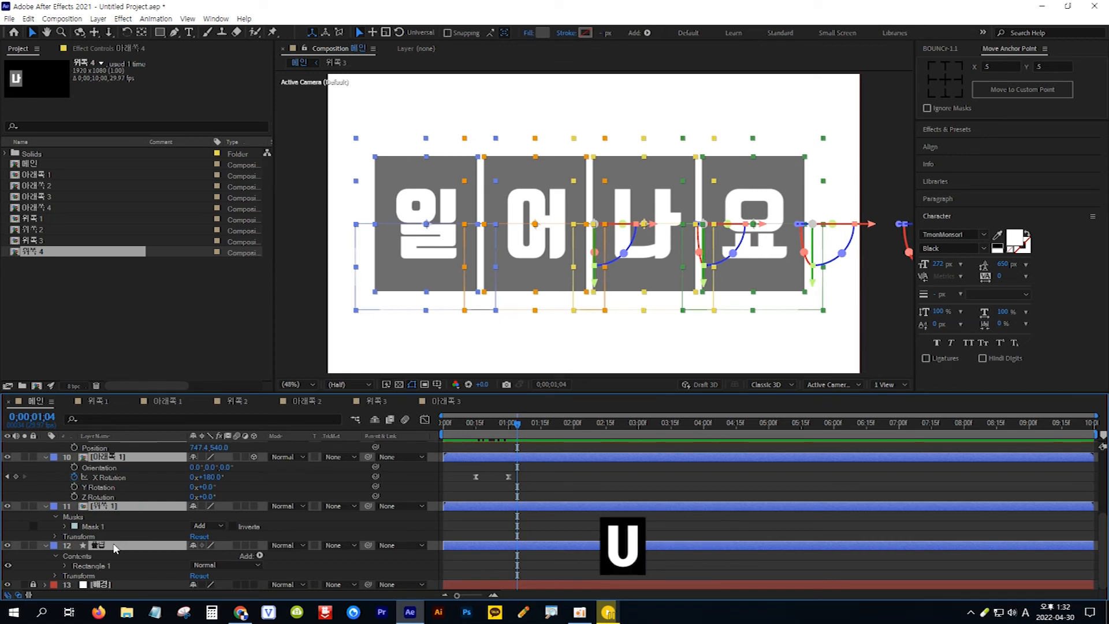
key(ctrl+a)
key(u)
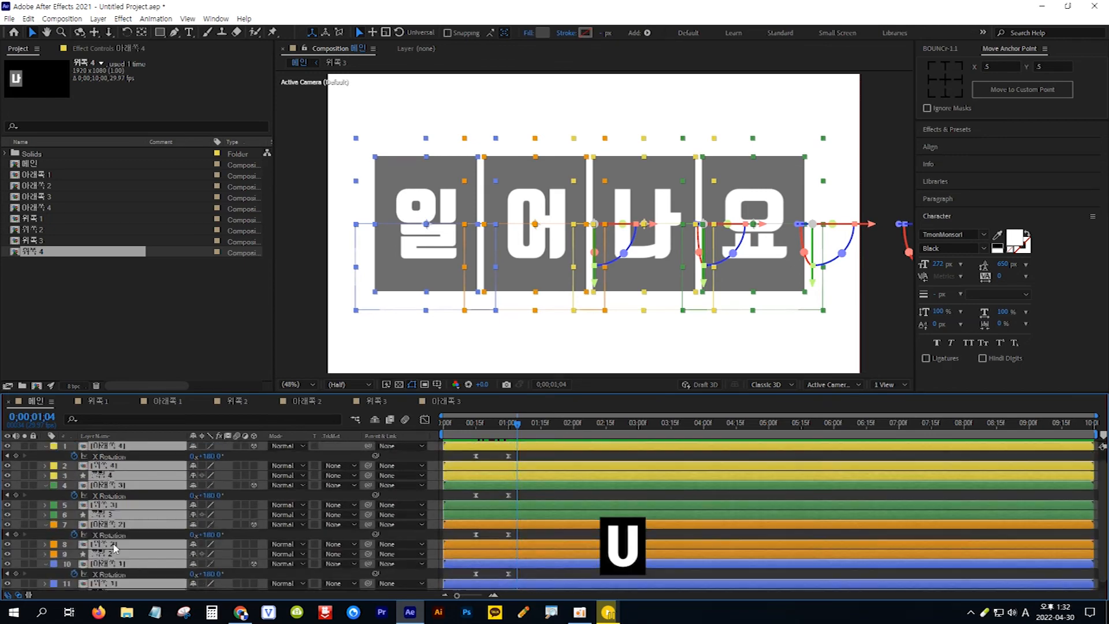
key(u)
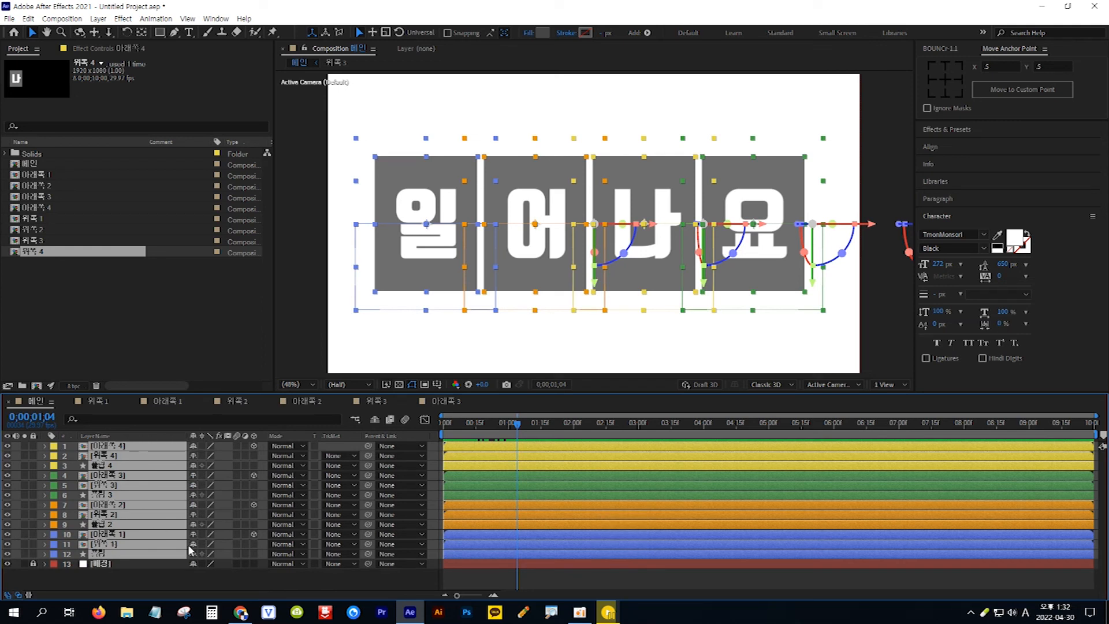
click(177, 577)
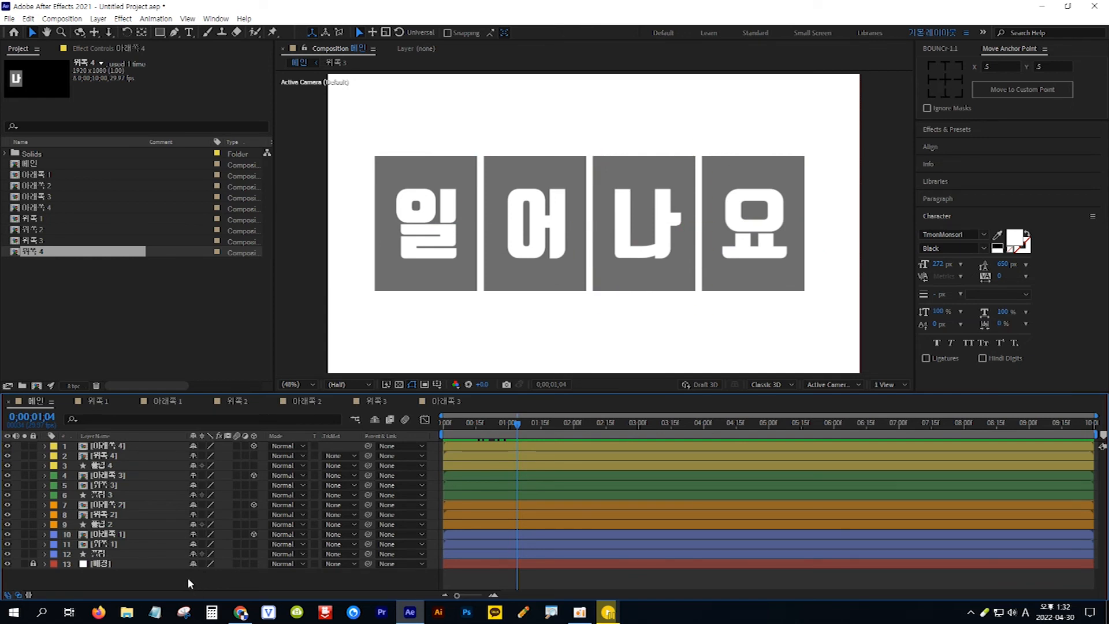
Move the orange 아래쪽 2 and 위쪽 2 layers of the 어 card later in time to start at about 15 frames.
click(547, 270)
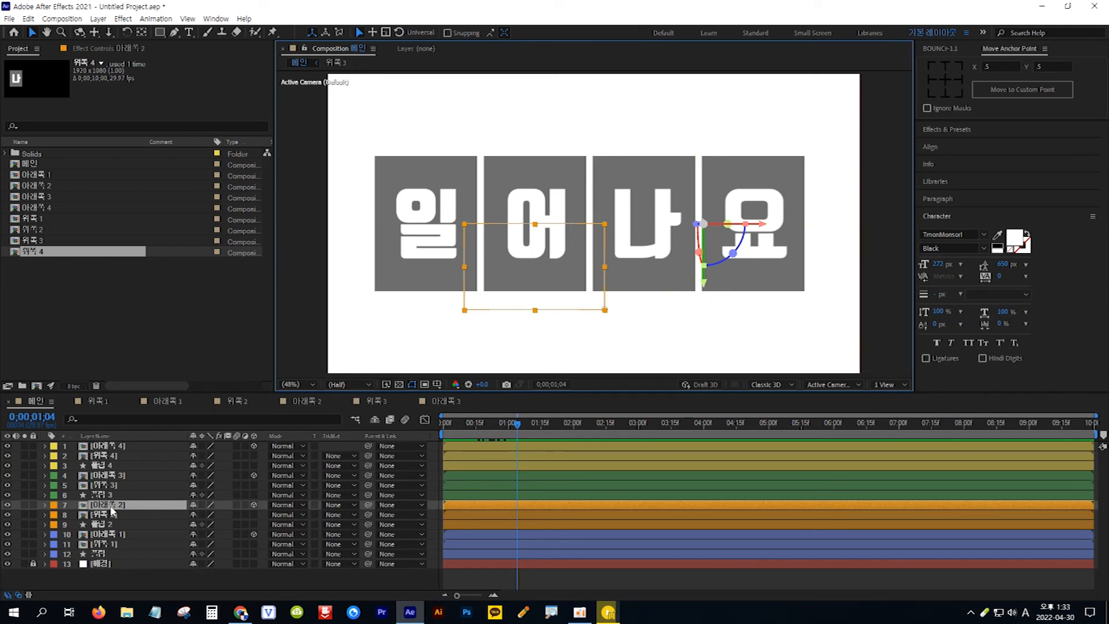
key(shift)
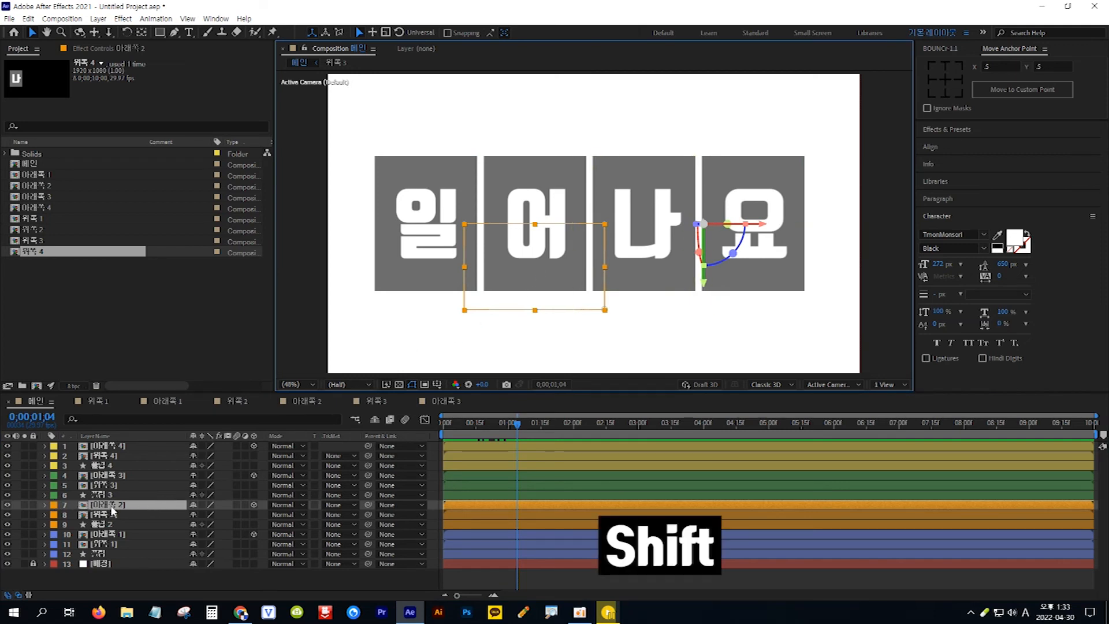
shift+click(112, 519)
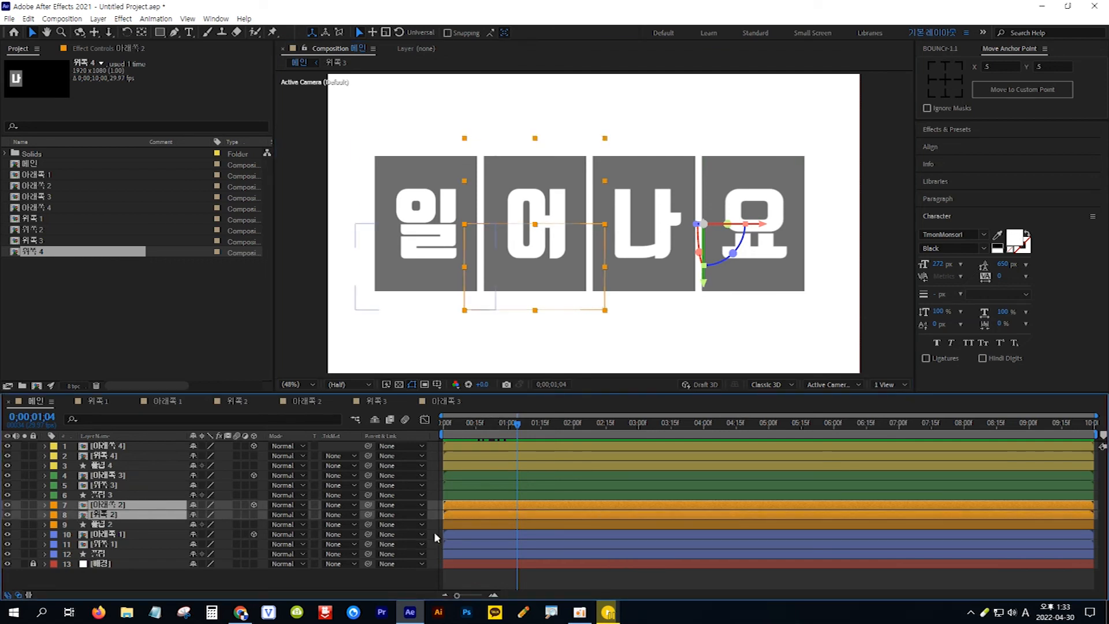
drag(460, 518, 494, 517)
Move the yellow 아래쪽 4 and 위쪽 4 layers of the 나 card later in time to start just before 1 second.
click(636, 258)
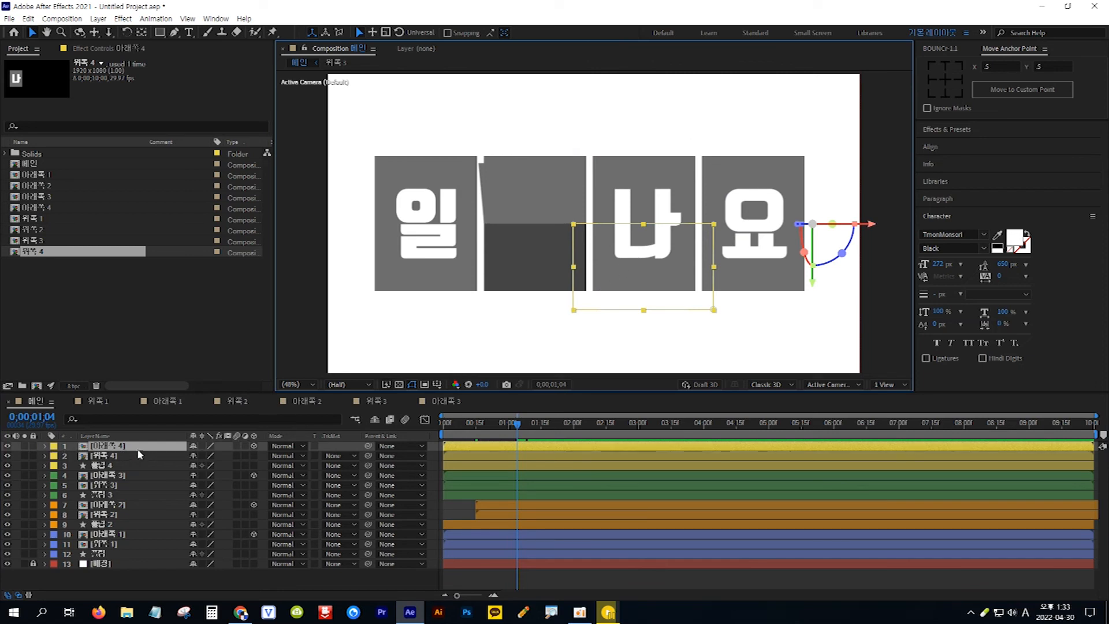
key(shift)
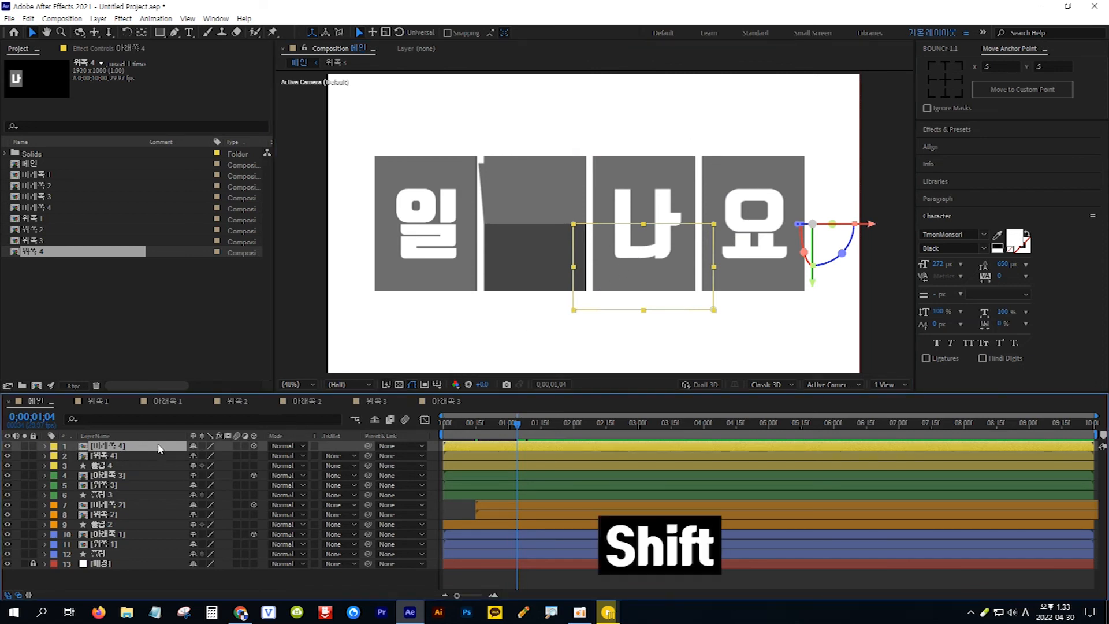
shift+click(116, 456)
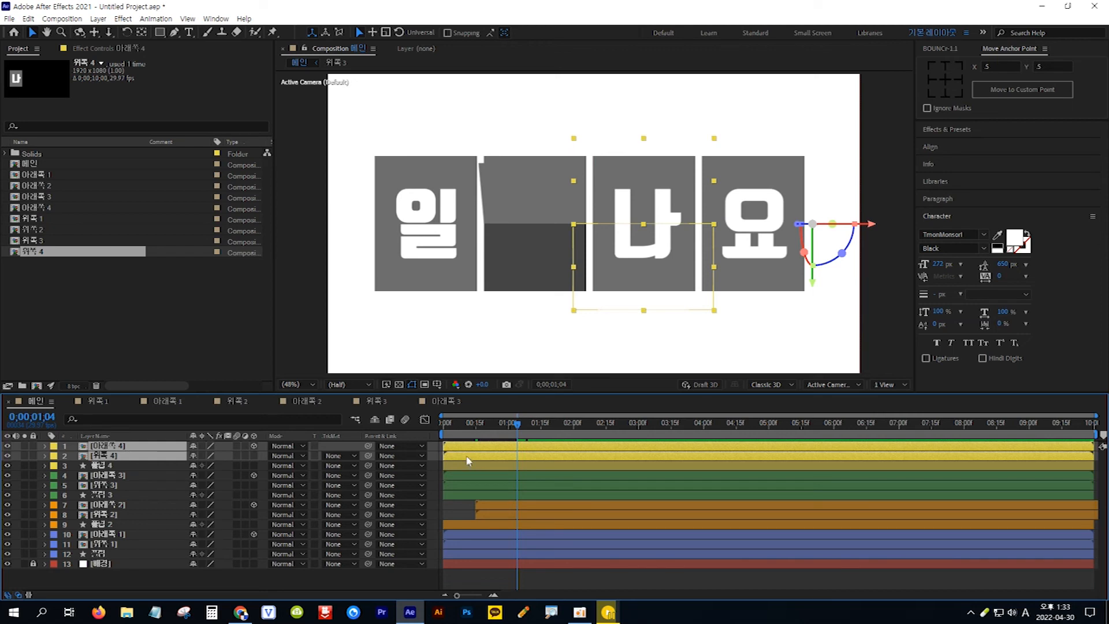
drag(481, 456, 525, 460)
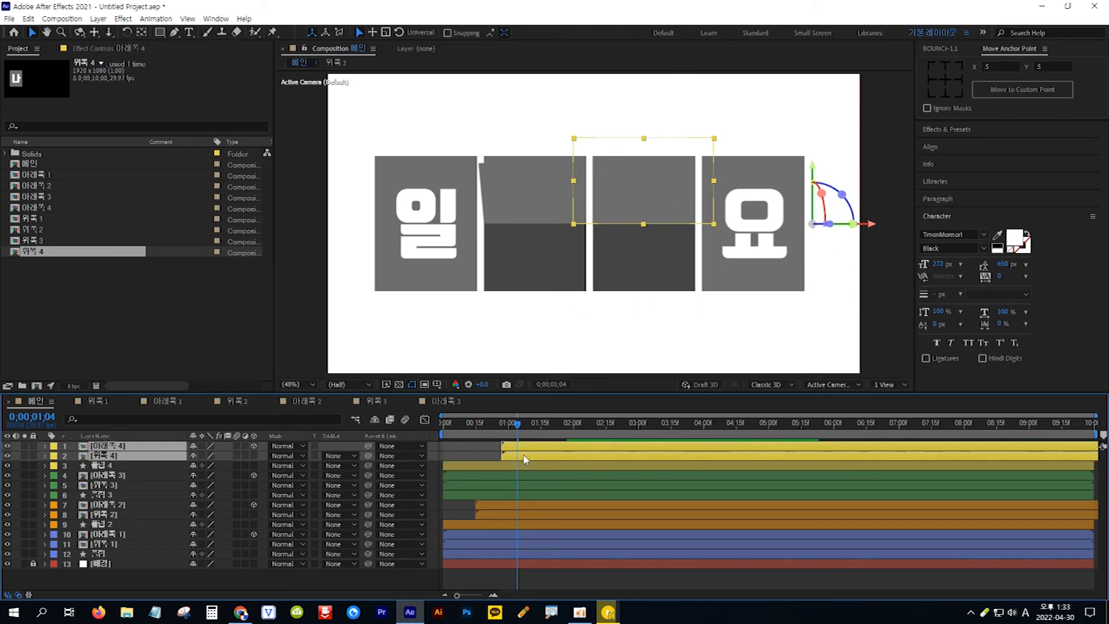
Move the green 아래쪽 3 and 위쪽 3 layers of the 요 card later to start just before 0;00;01;15, and preview the animation from the beginning.
click(760, 256)
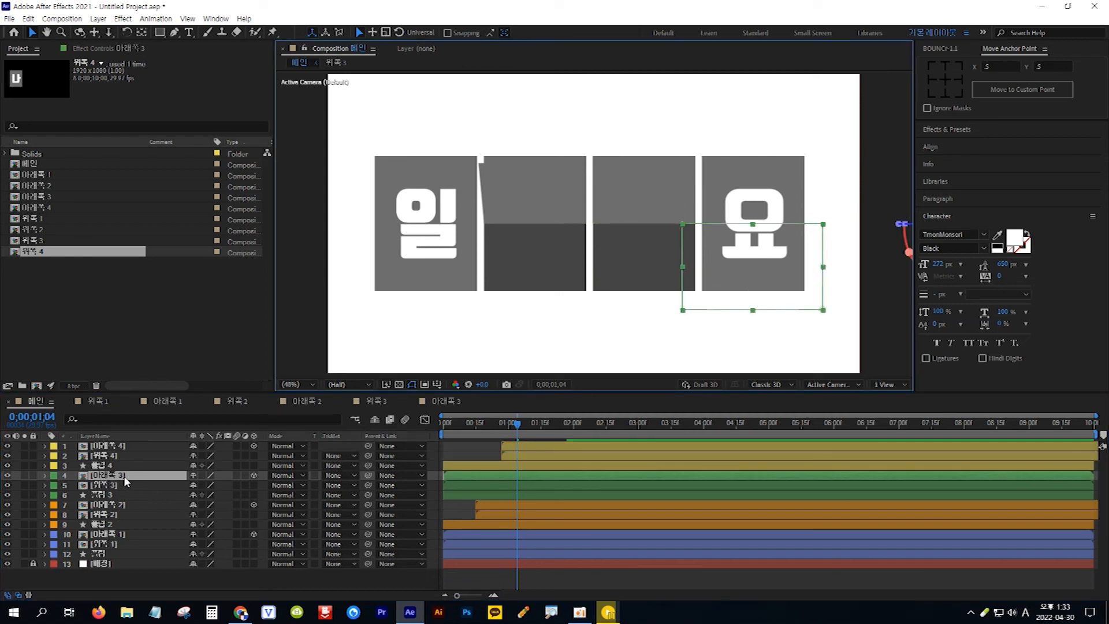
shift+click(112, 486)
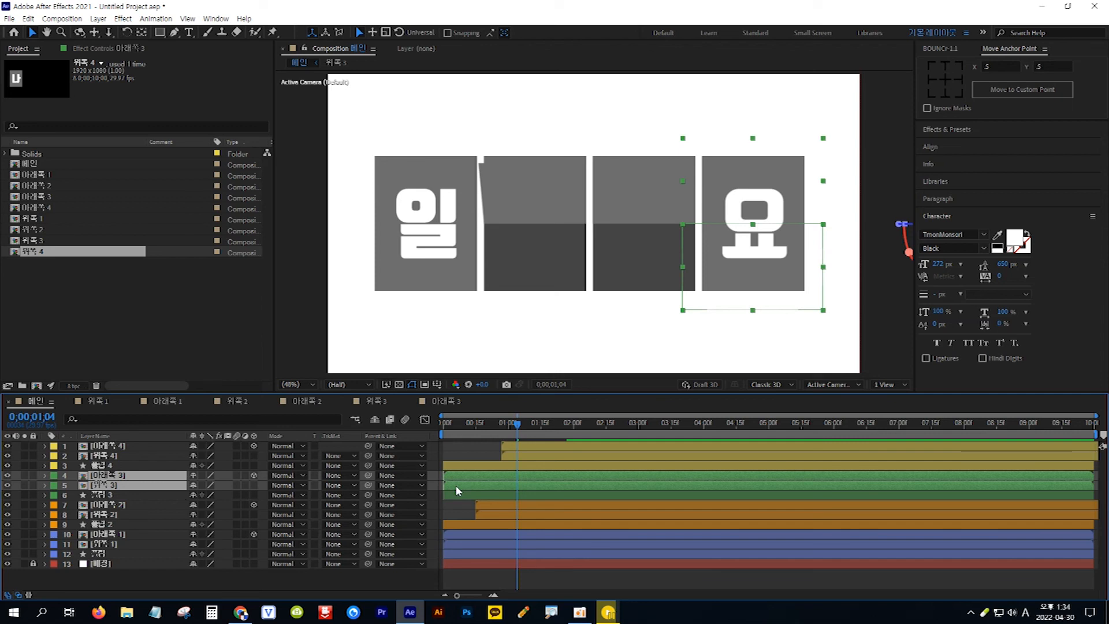
drag(457, 486, 549, 488)
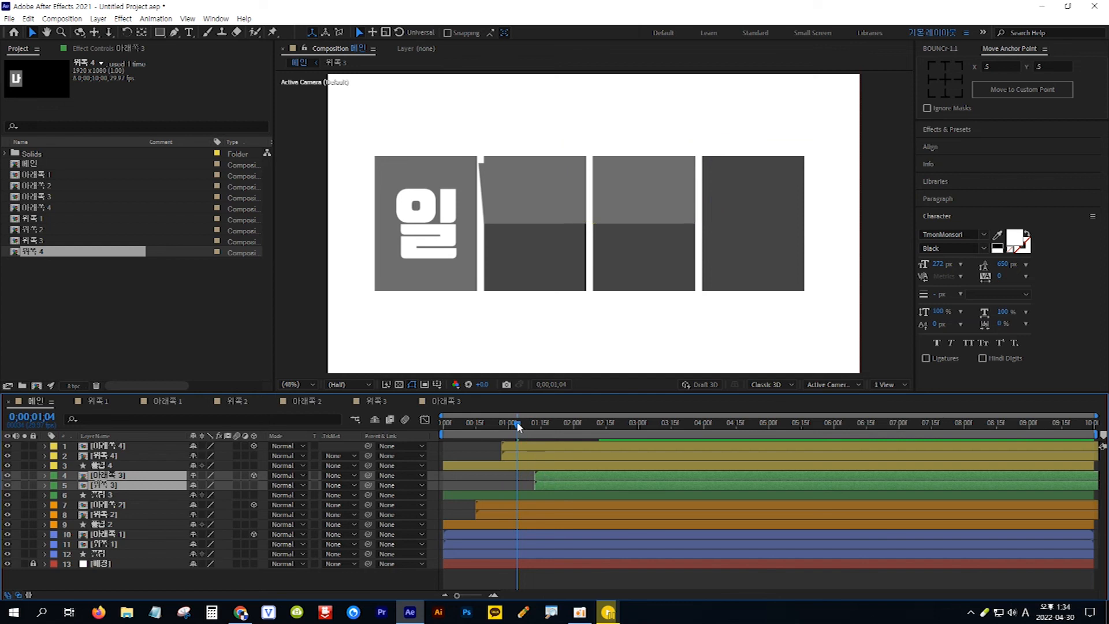
drag(513, 426, 428, 425)
key(space)
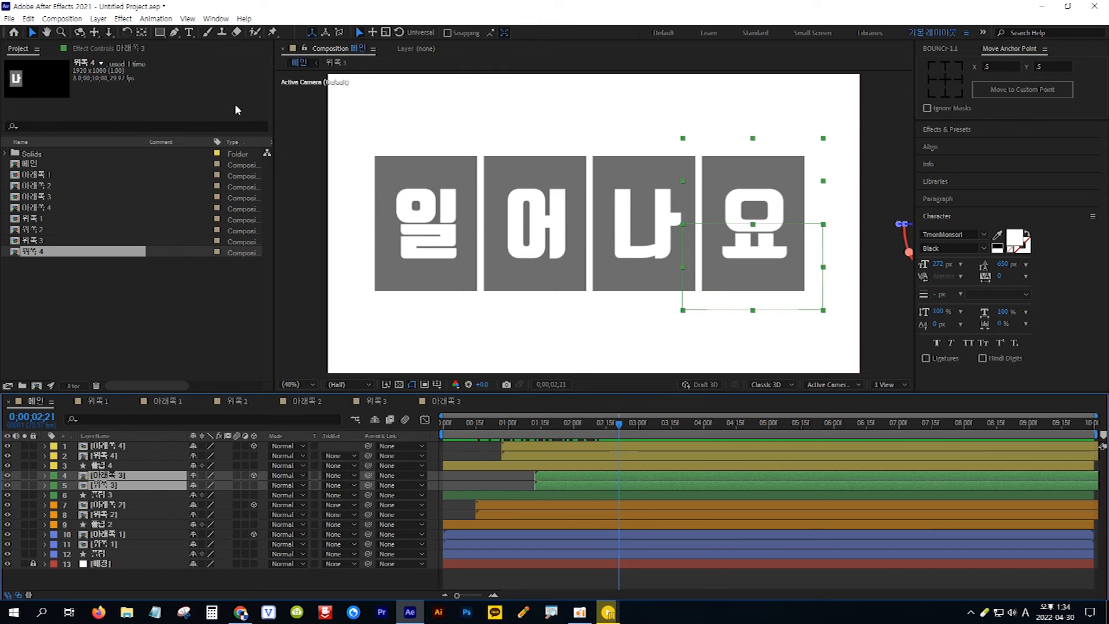
Add a null object at the very top of the layer stack and show its Position property.
click(103, 21)
mouse_move(128, 36)
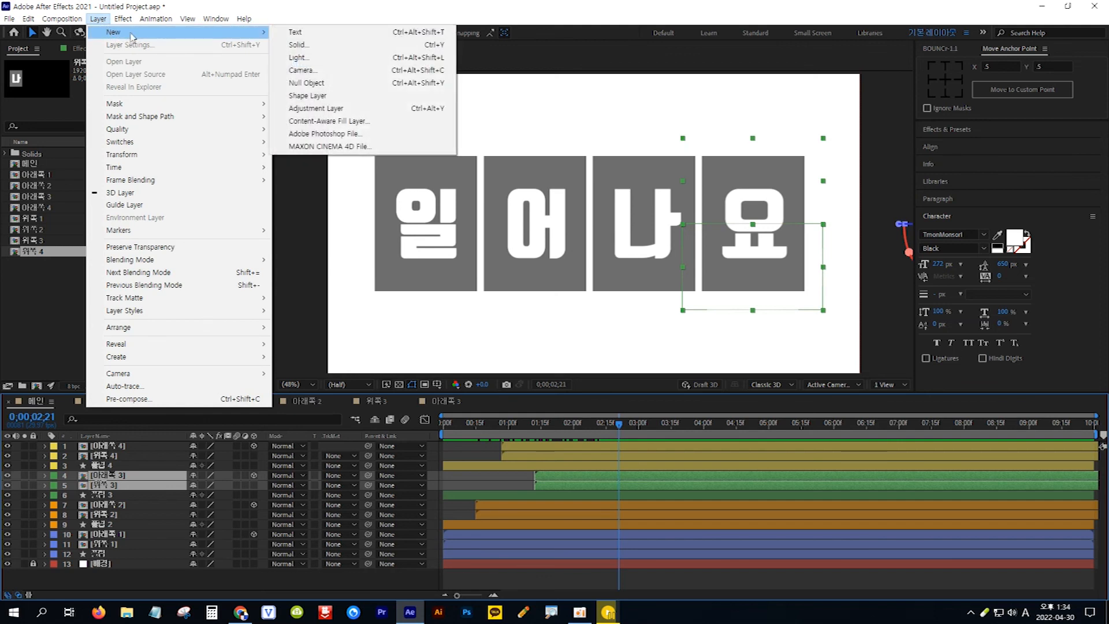
click(341, 85)
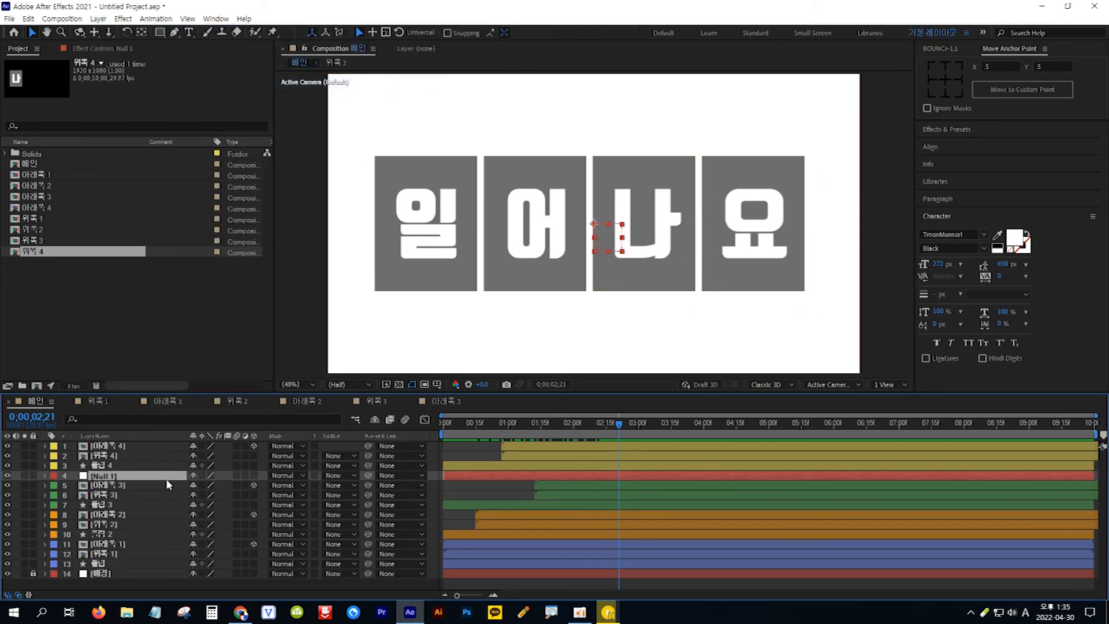
drag(166, 480, 167, 446)
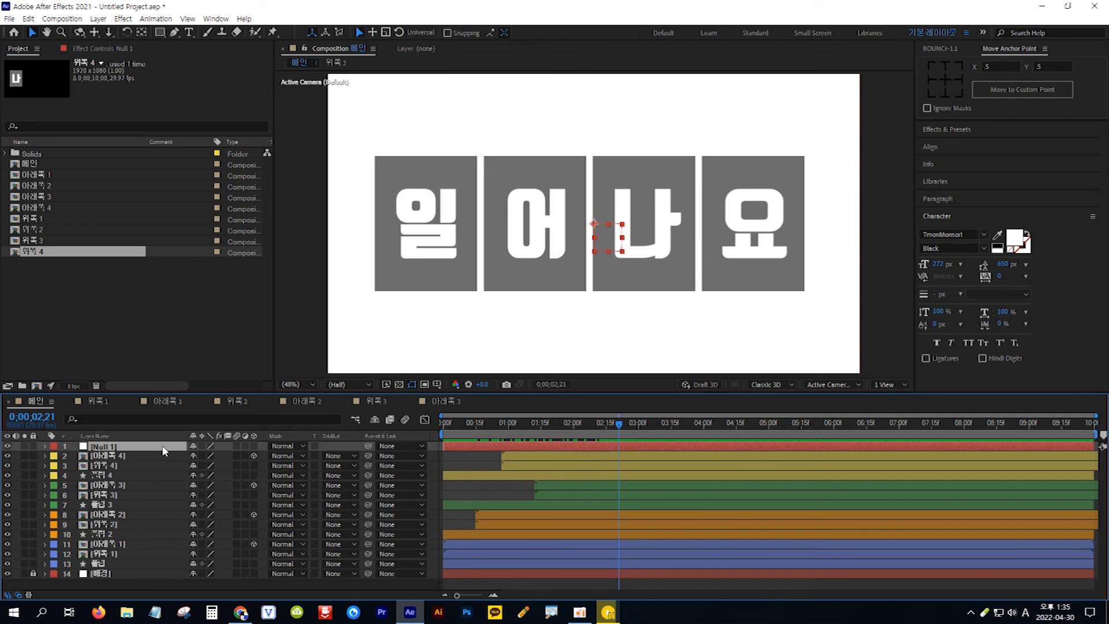
key(p)
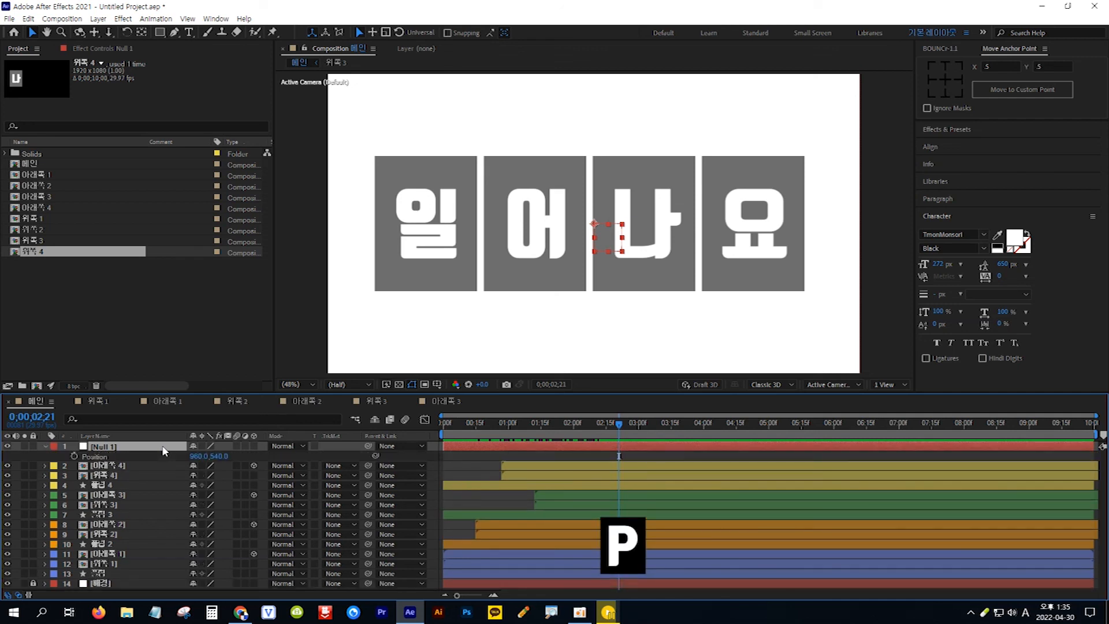
Parent all twelve card layers, from 아래쪽 4 down to the blue shape layer above the locked background, to Null 1.
click(140, 466)
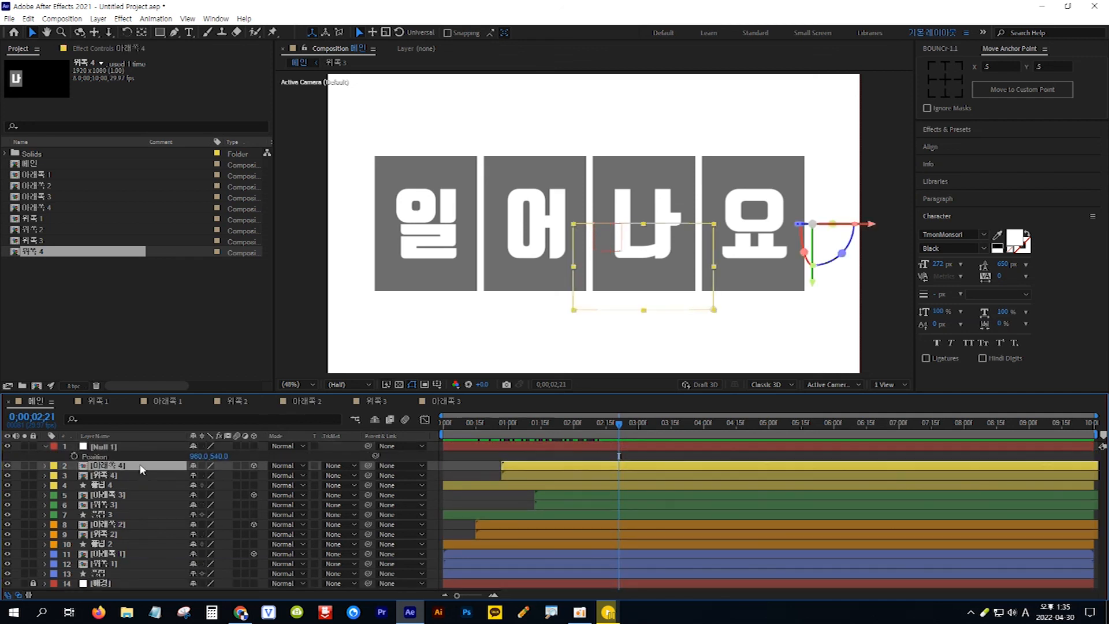
key(shift)
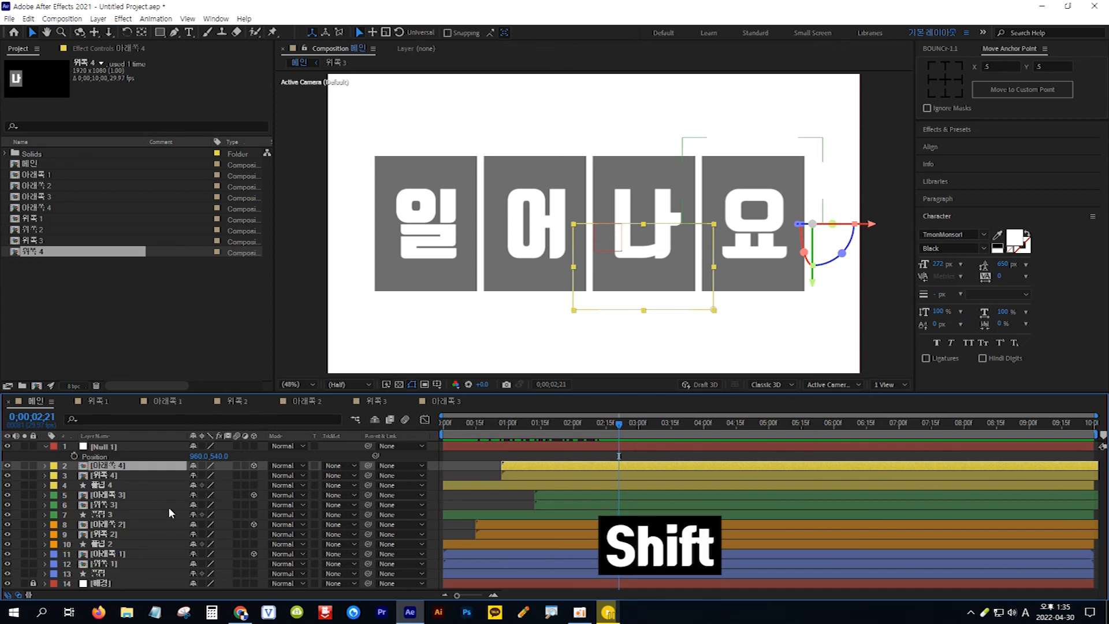
shift+click(111, 574)
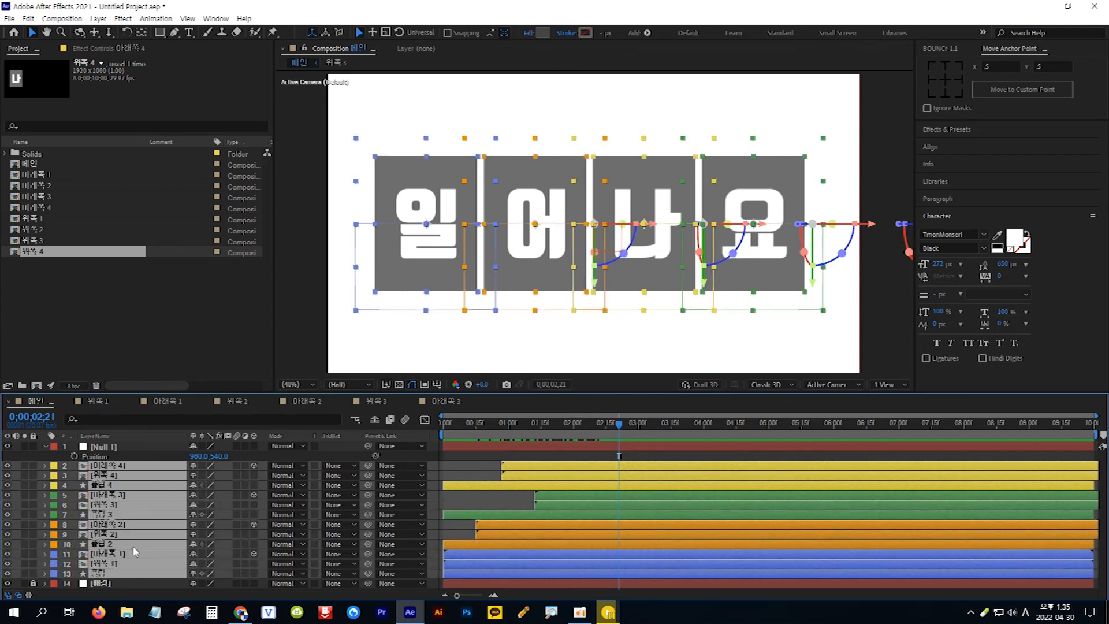
drag(368, 554, 114, 450)
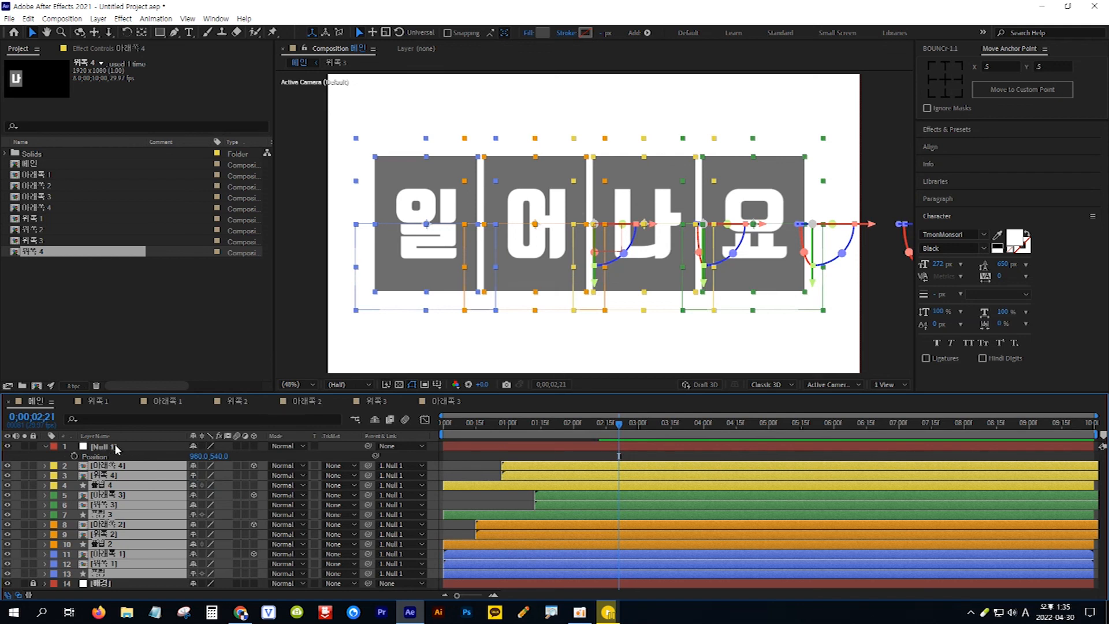
Set the X position of Null 1 to 961 and preview the board animation from the first frame.
click(116, 448)
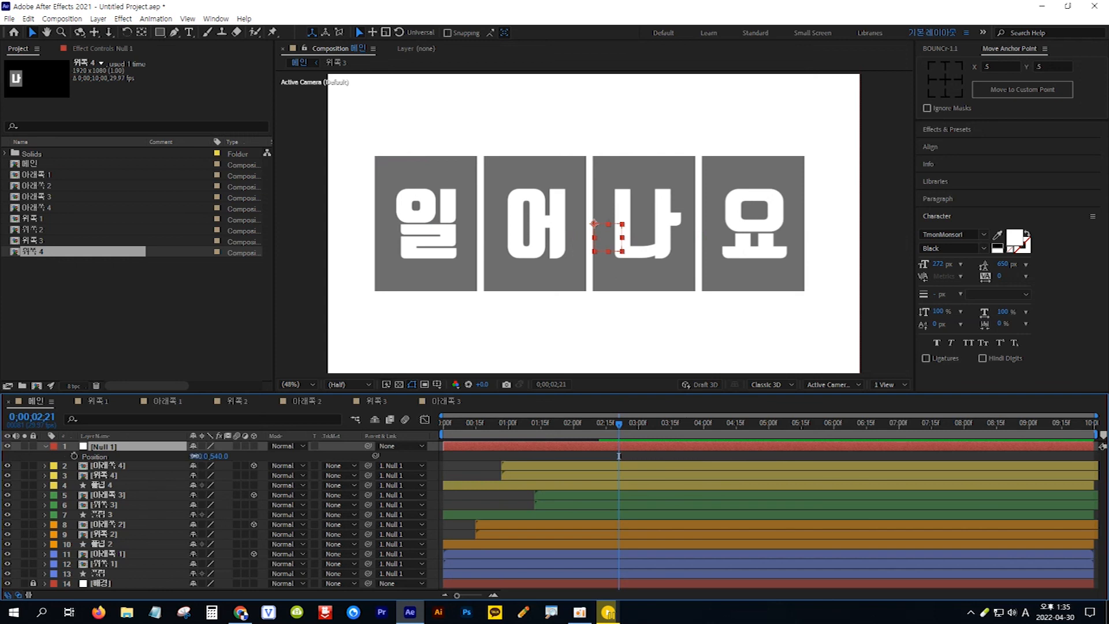
mouse_move(194, 456)
mouse_down()
mouse_move(255, 456)
mouse_move(199, 462)
mouse_up()
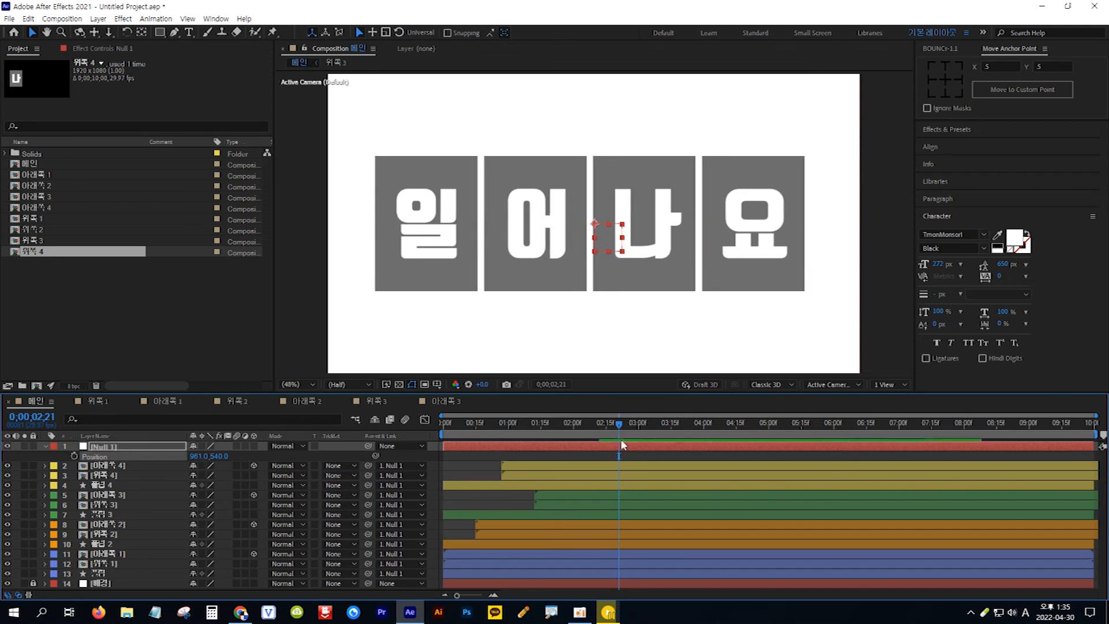
drag(619, 425, 431, 435)
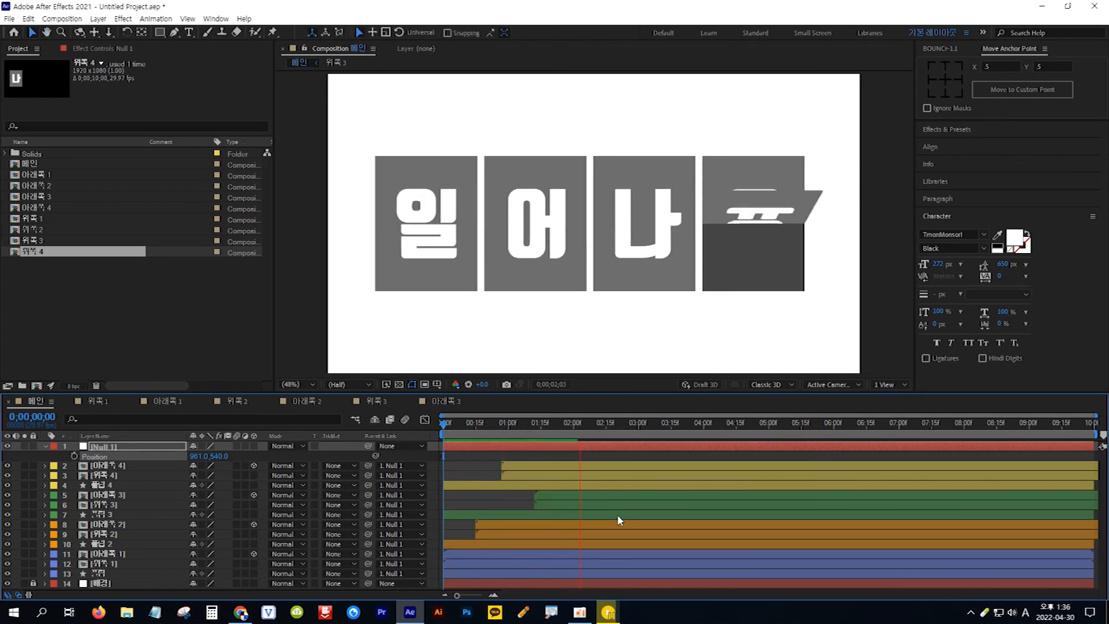
key(space)
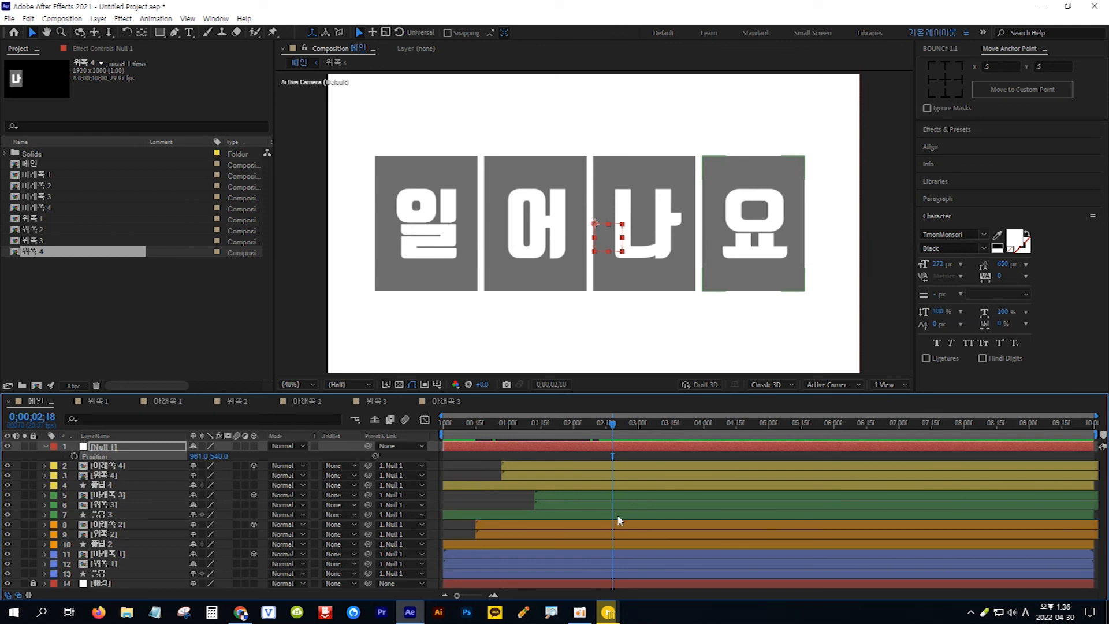